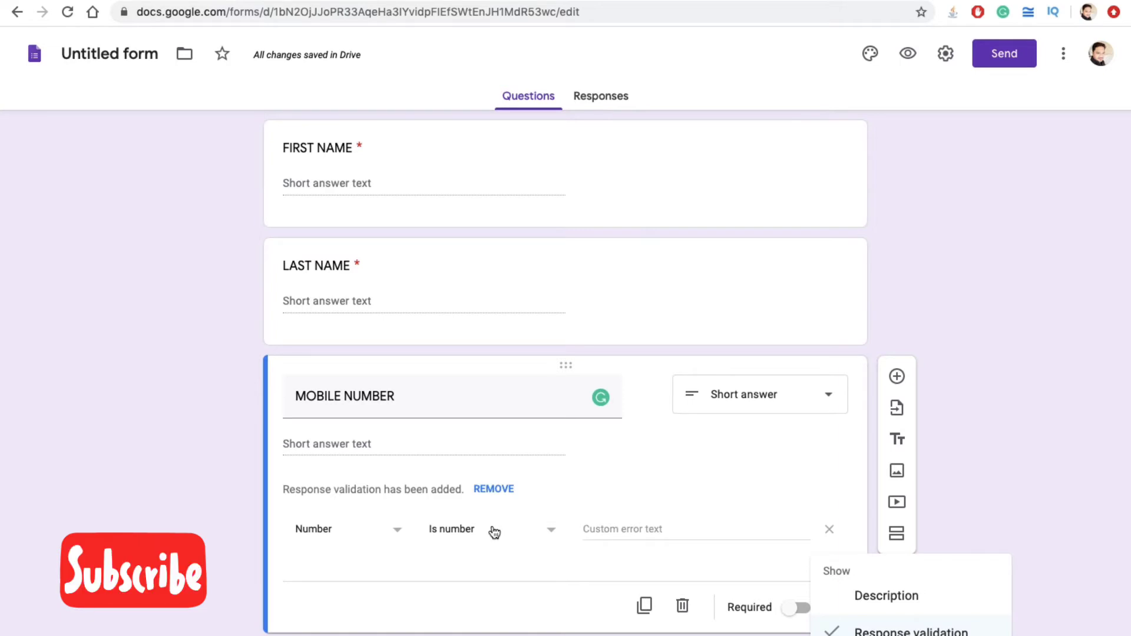
Step: Give MOBILE NUMBER's Is number validation the error text 'PLEASE ENTER VALID NUMBER'
click(628, 529)
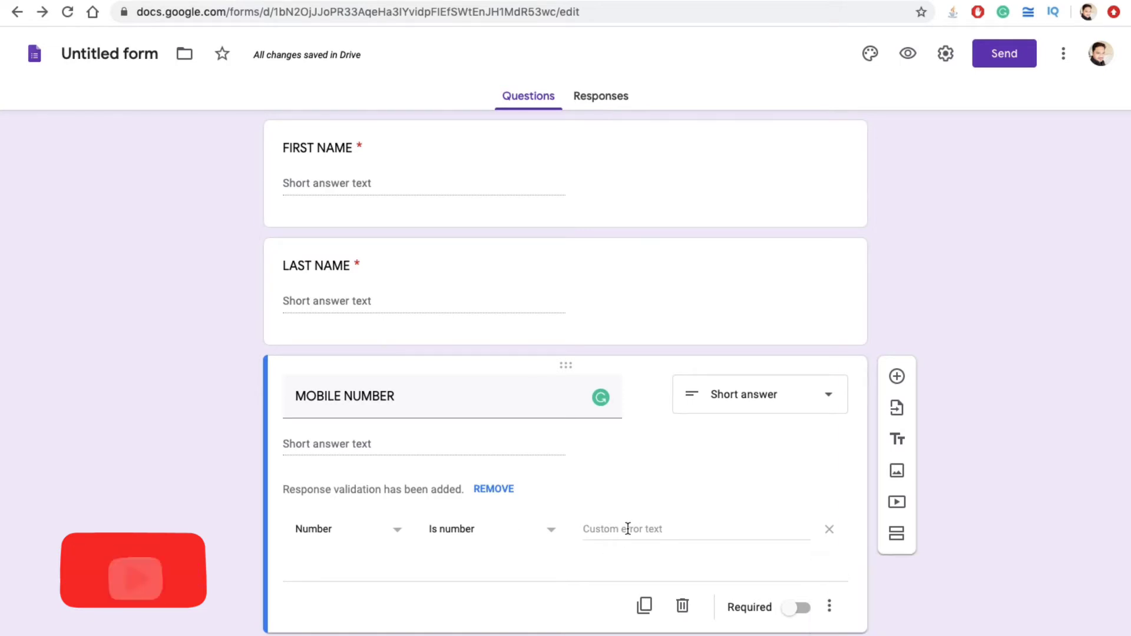
click(628, 528)
text(PLE)
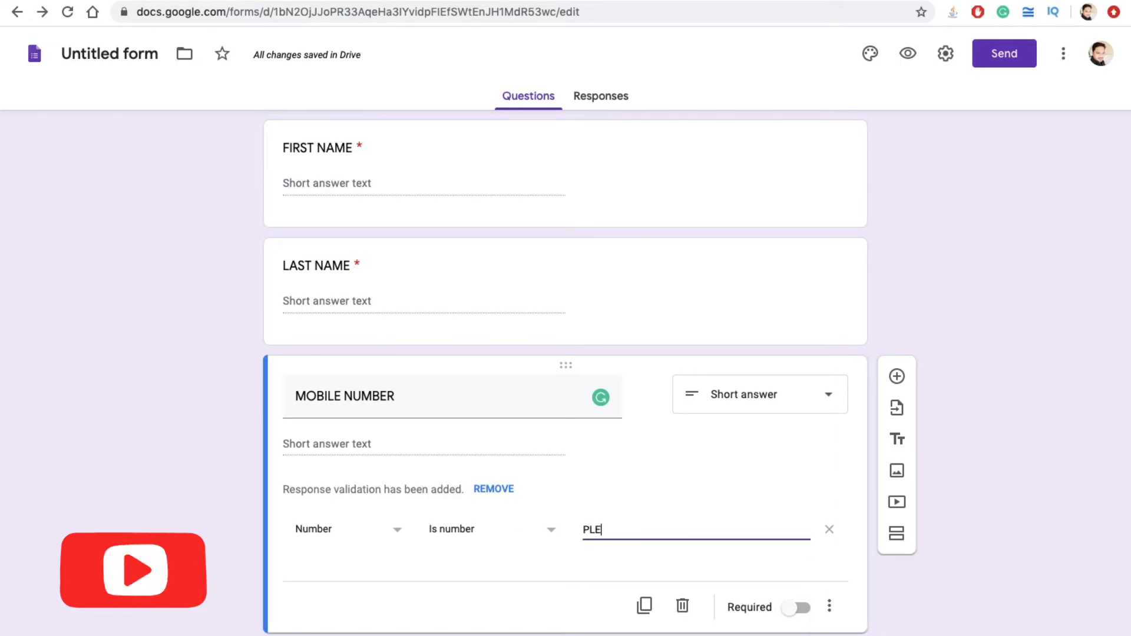
text(ASE ENTER)
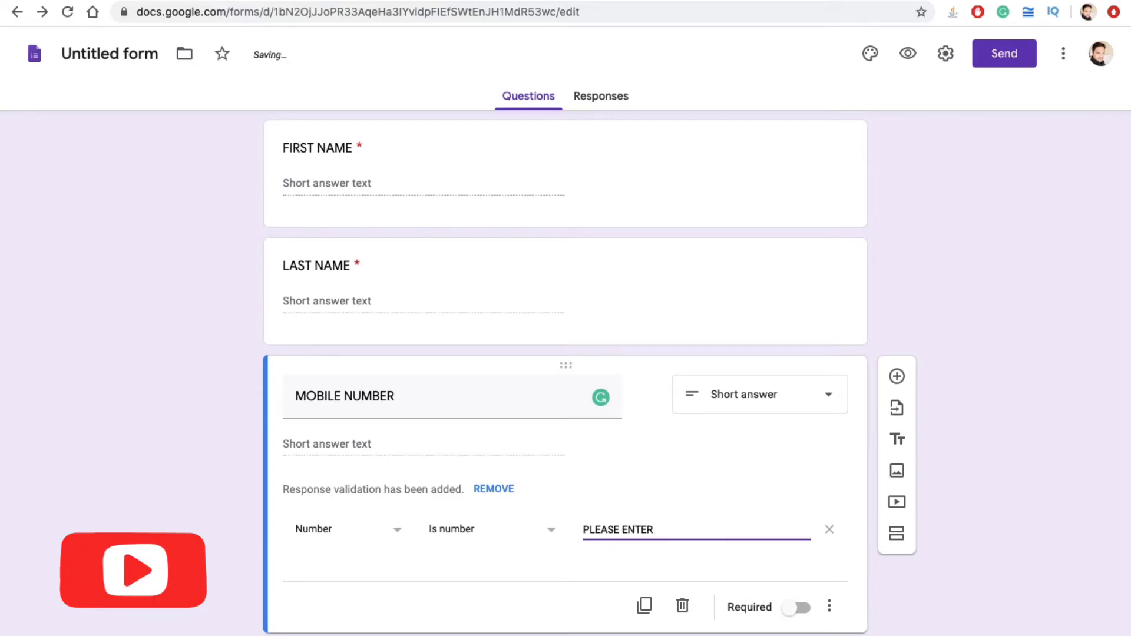
text( VALID NUMBER)
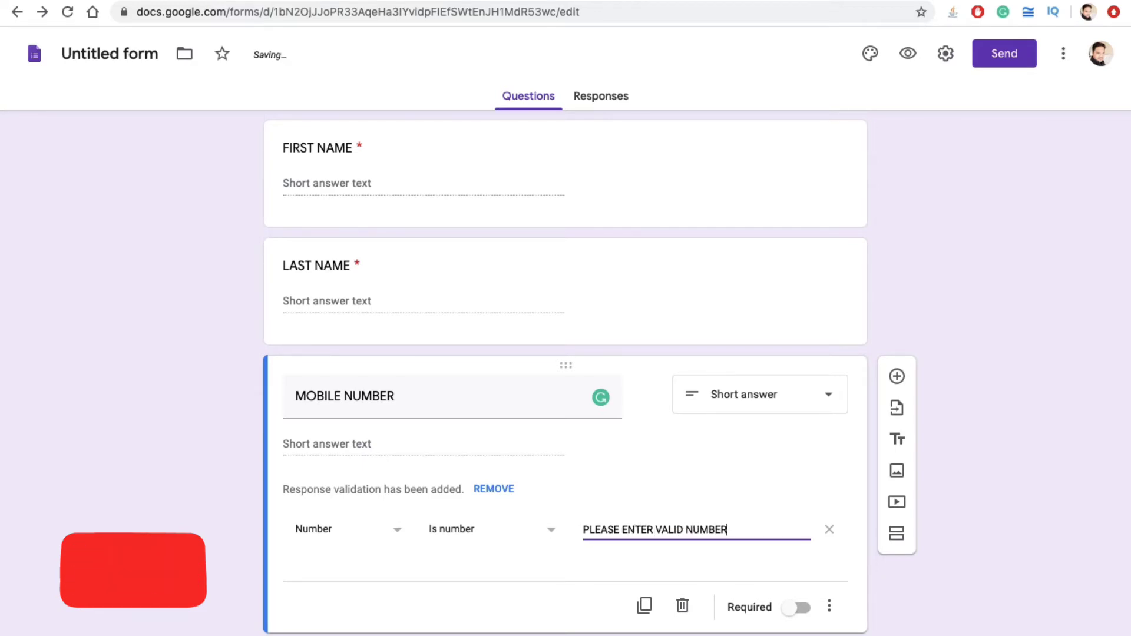
click(494, 534)
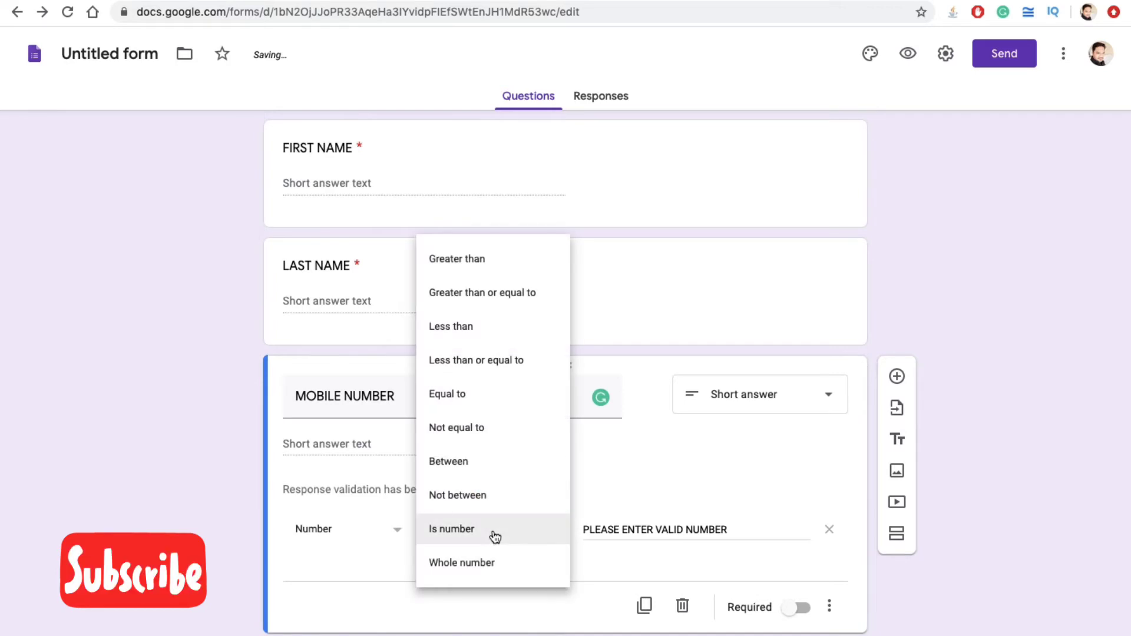
click(495, 535)
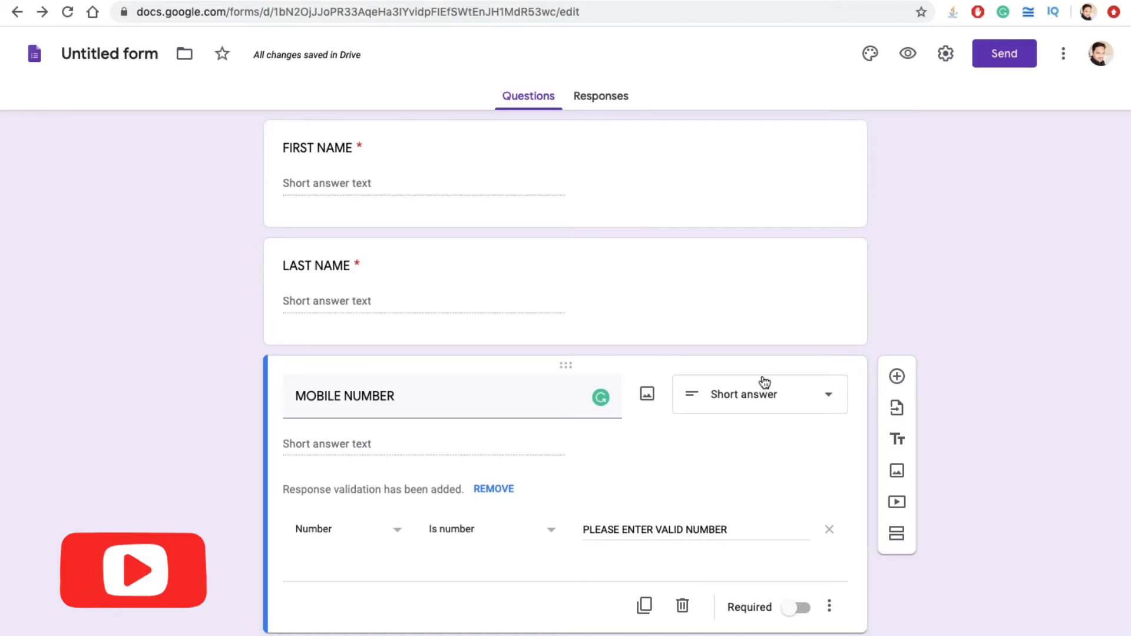
Step: Keep MOBILE NUMBER as a Short answer question and make it required
click(753, 410)
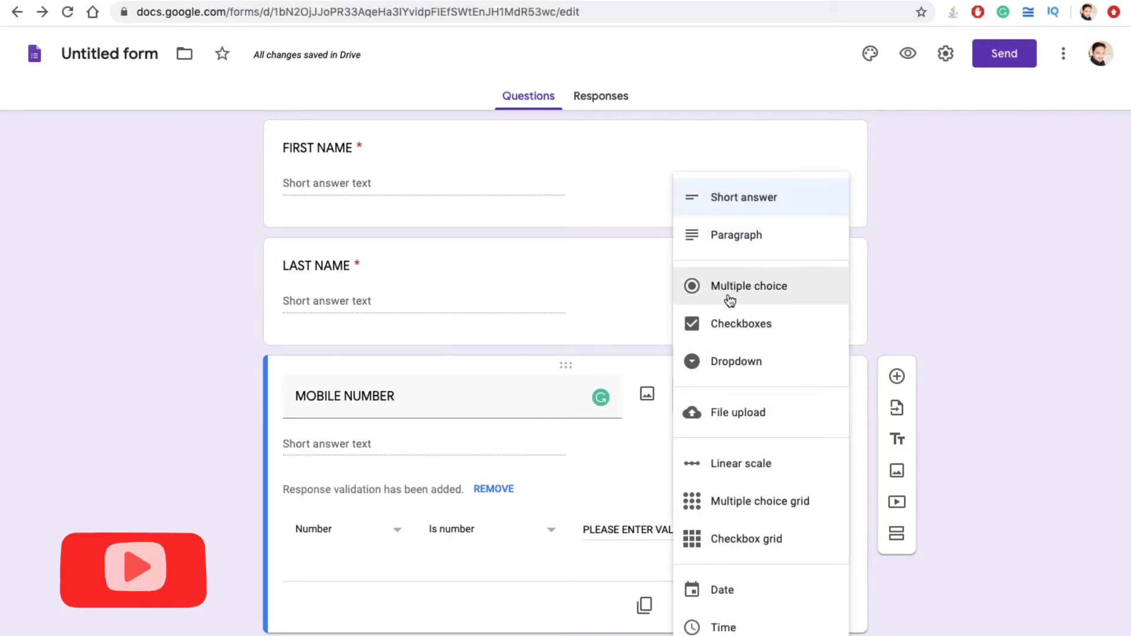
click(730, 204)
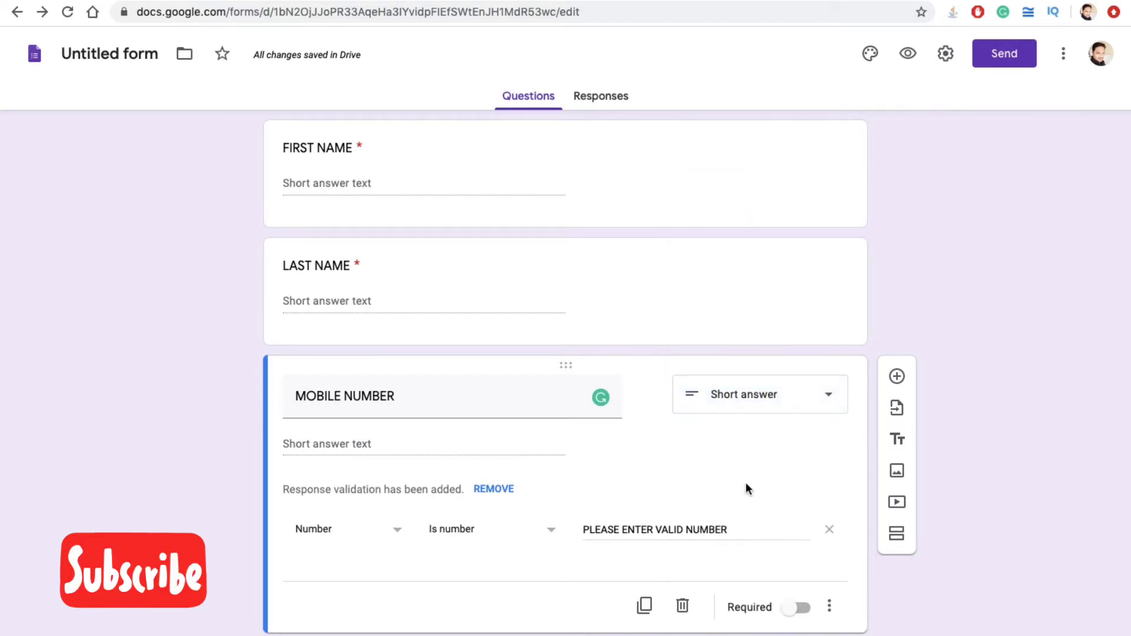
click(797, 609)
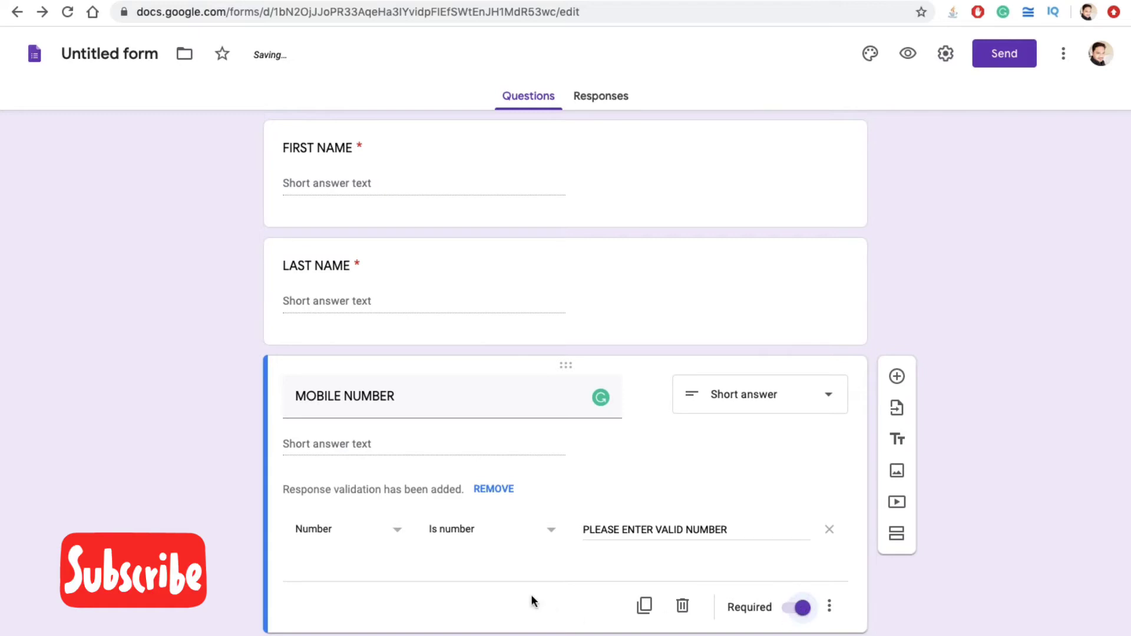
Step: Insert a new question titled 'EMAIL ID' below MOBILE NUMBER
click(897, 380)
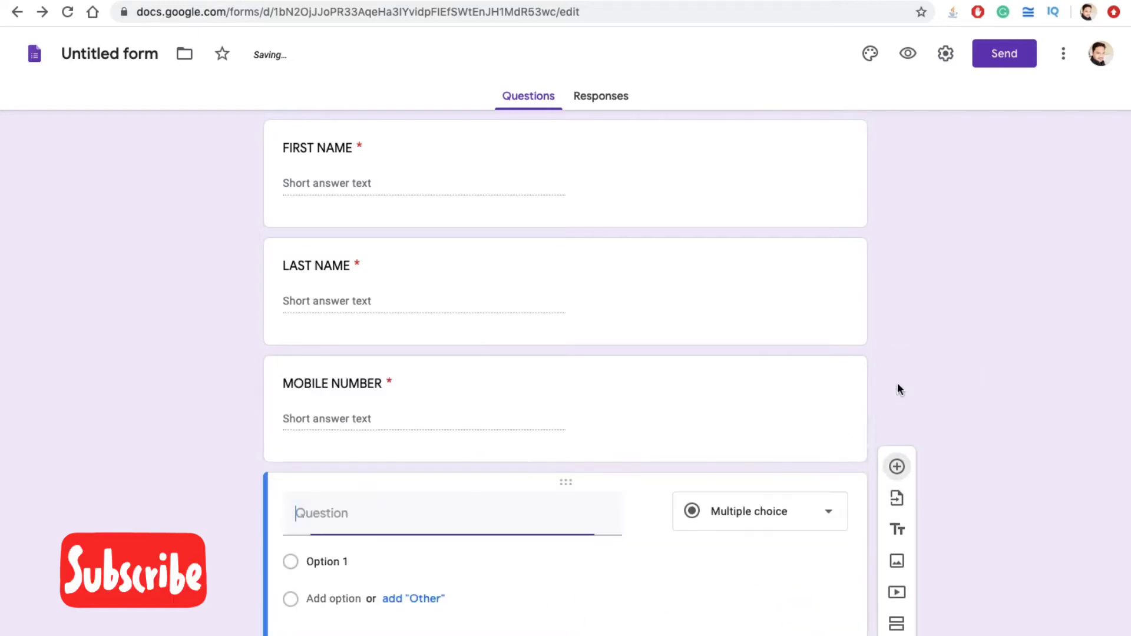
text(EMAIL ID)
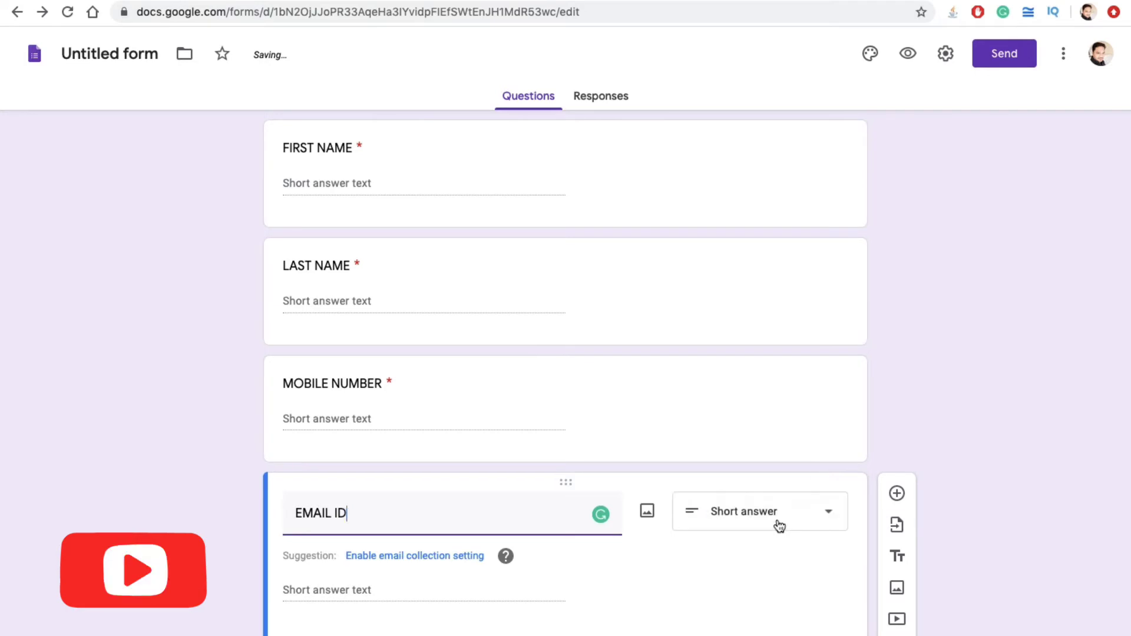
scroll(755, 519, down, 2)
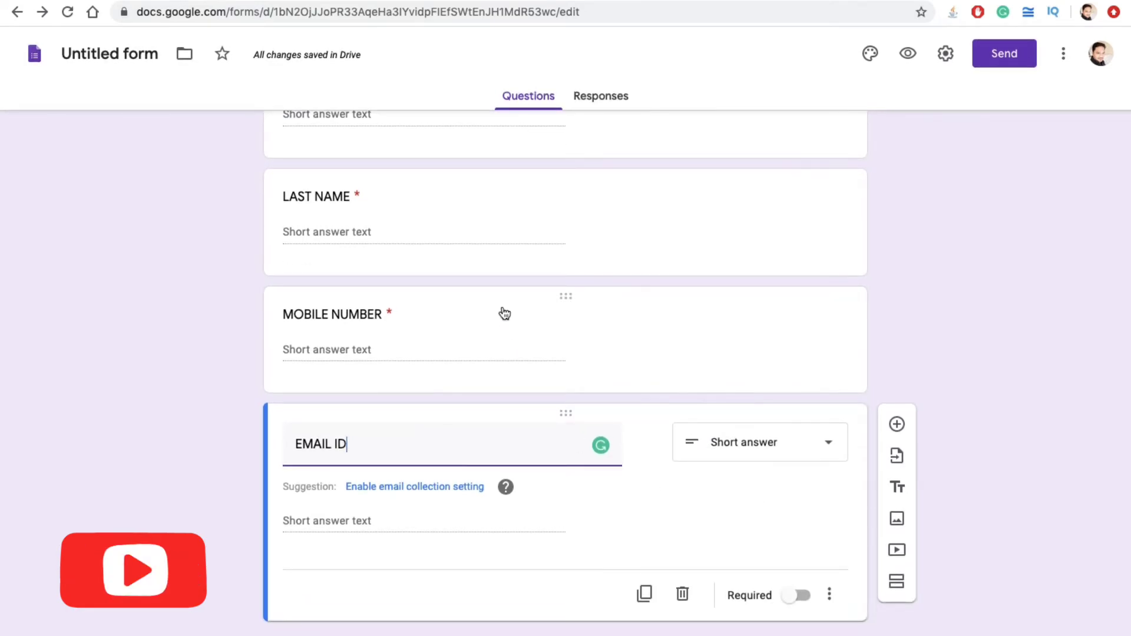
click(505, 314)
Step: Add the description 'PLEASE ENTER A VALID MOBILE NUMBER' under the MOBILE NUMBER title
click(829, 537)
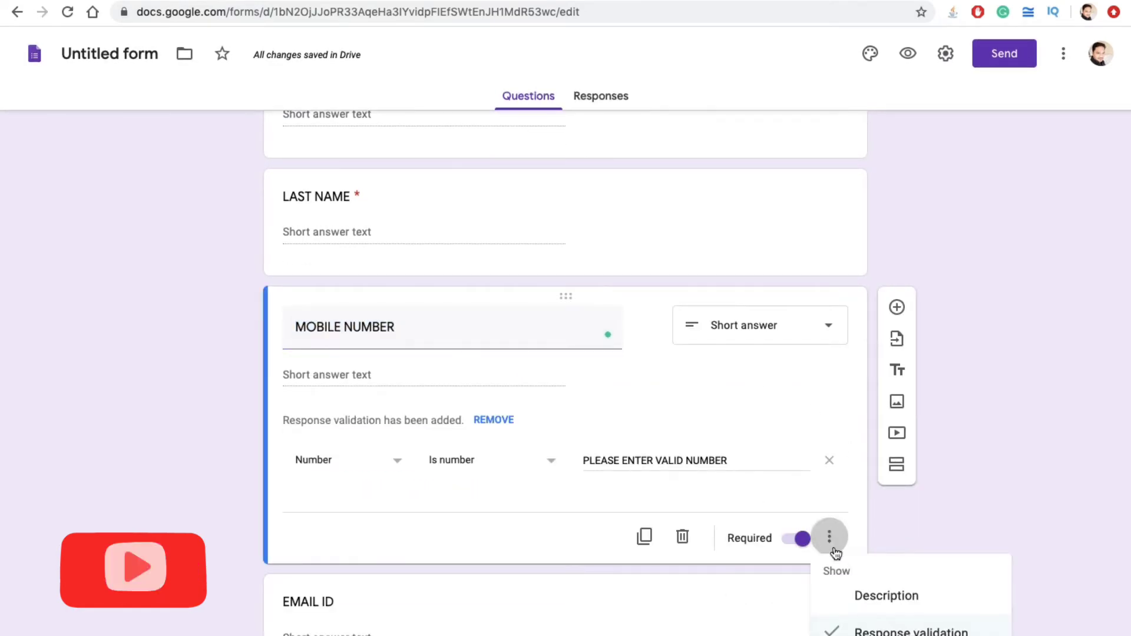
click(852, 596)
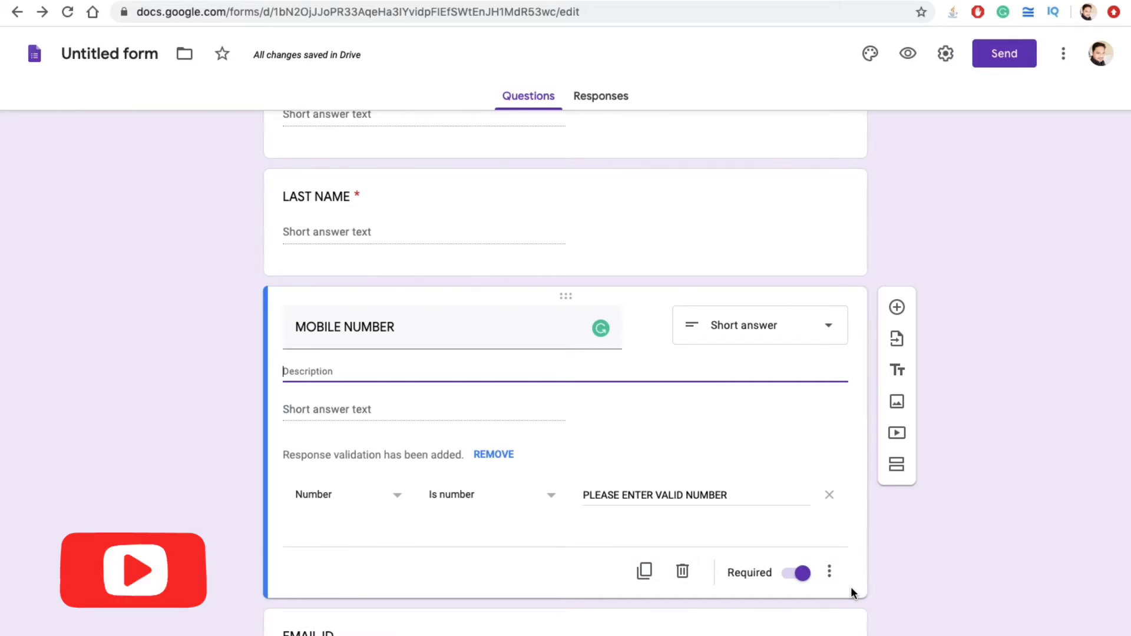
text(PLEASE )
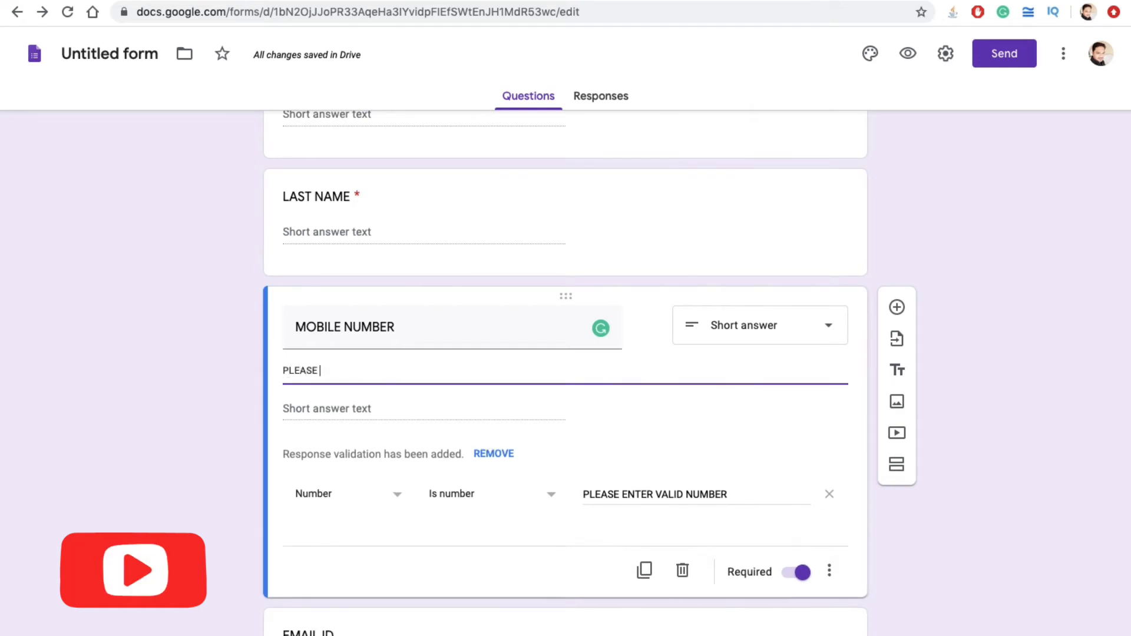
text(ENTER A)
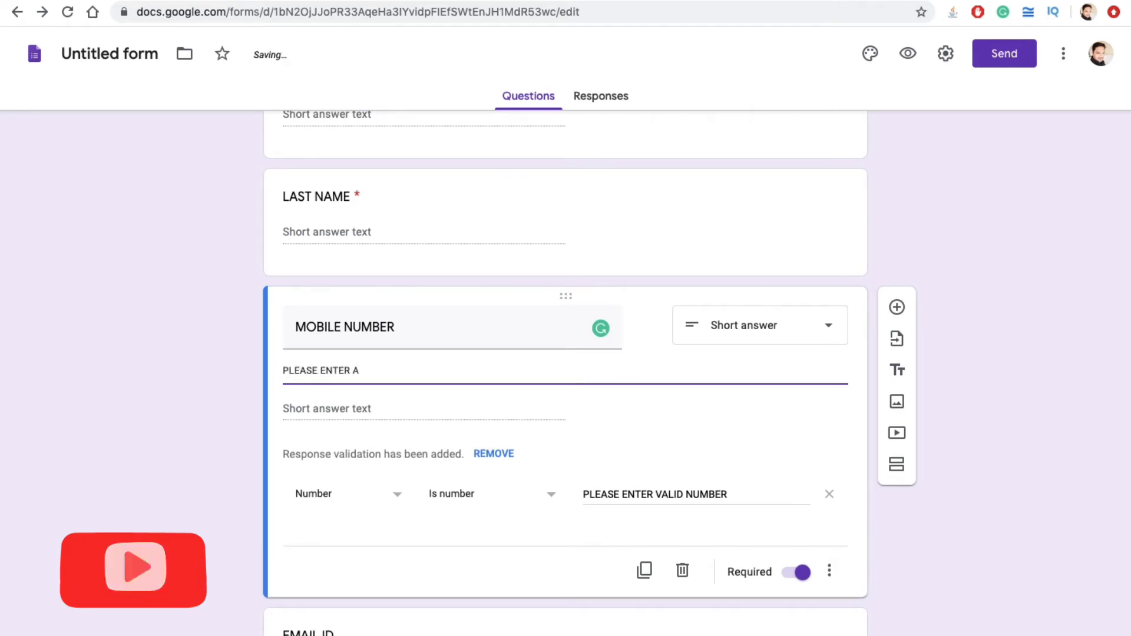
text( VAL)
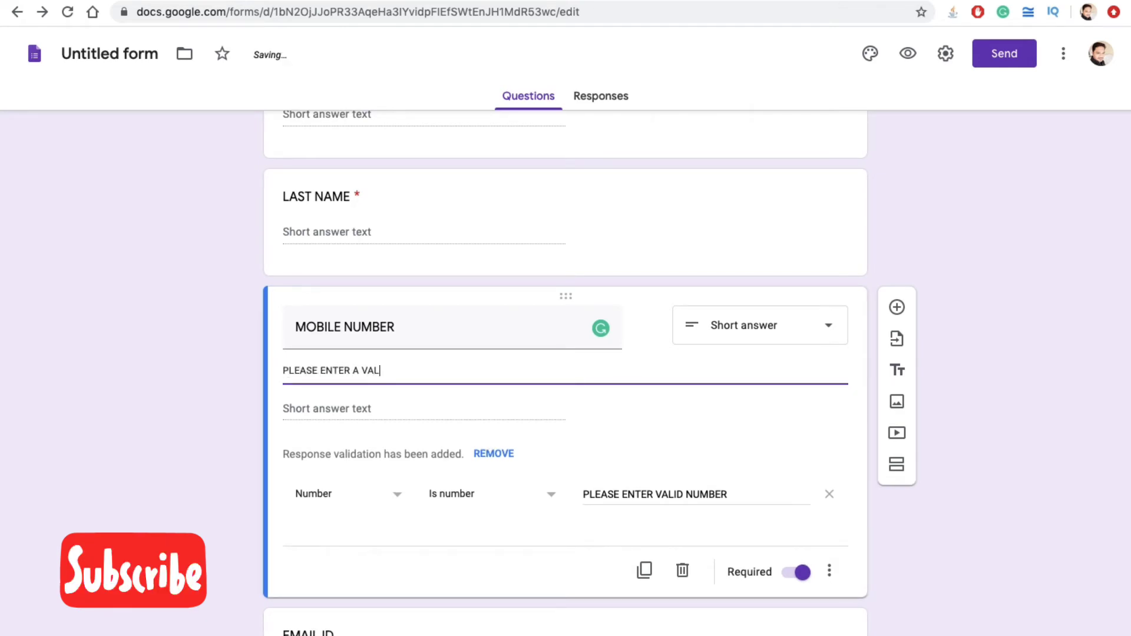
text(ID MOBILE NUMBER)
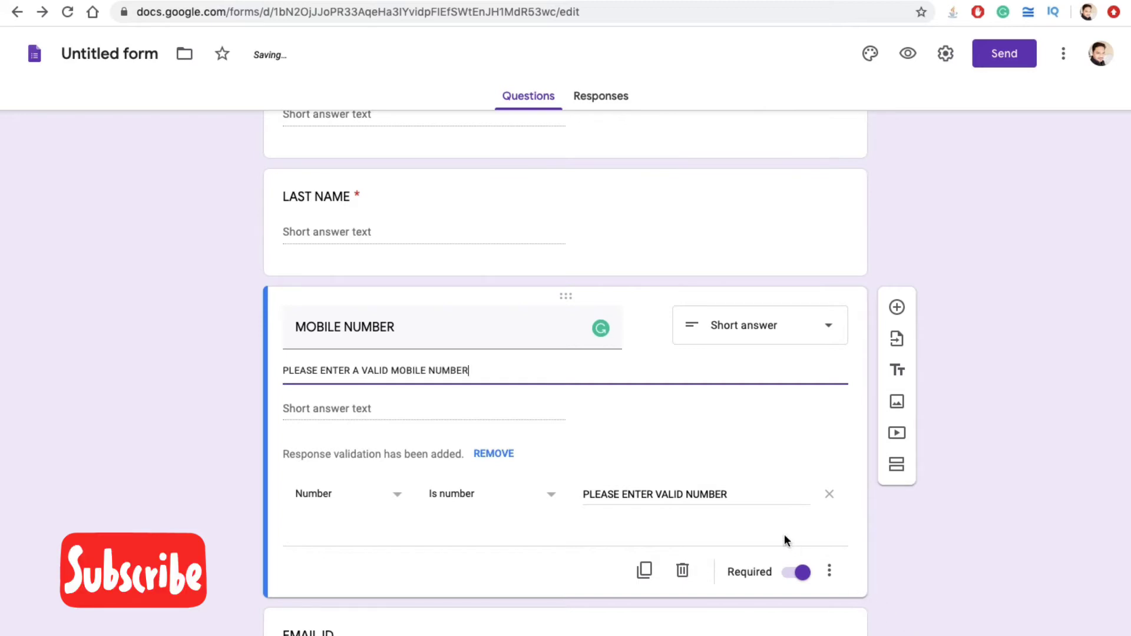
click(565, 545)
scroll(561, 585, down, 3)
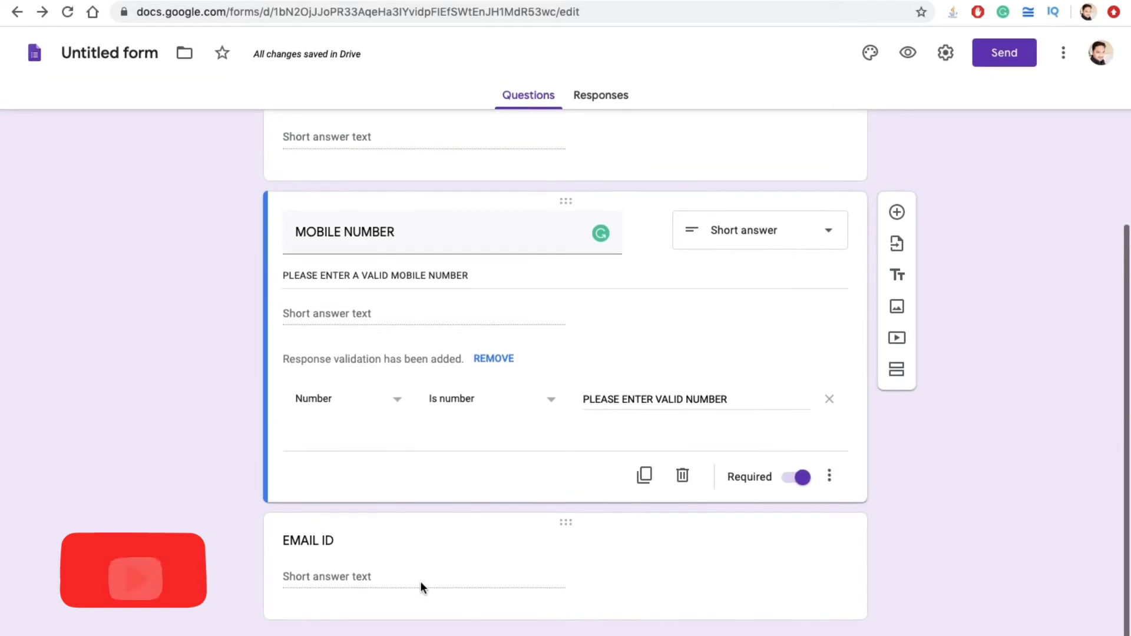
click(419, 581)
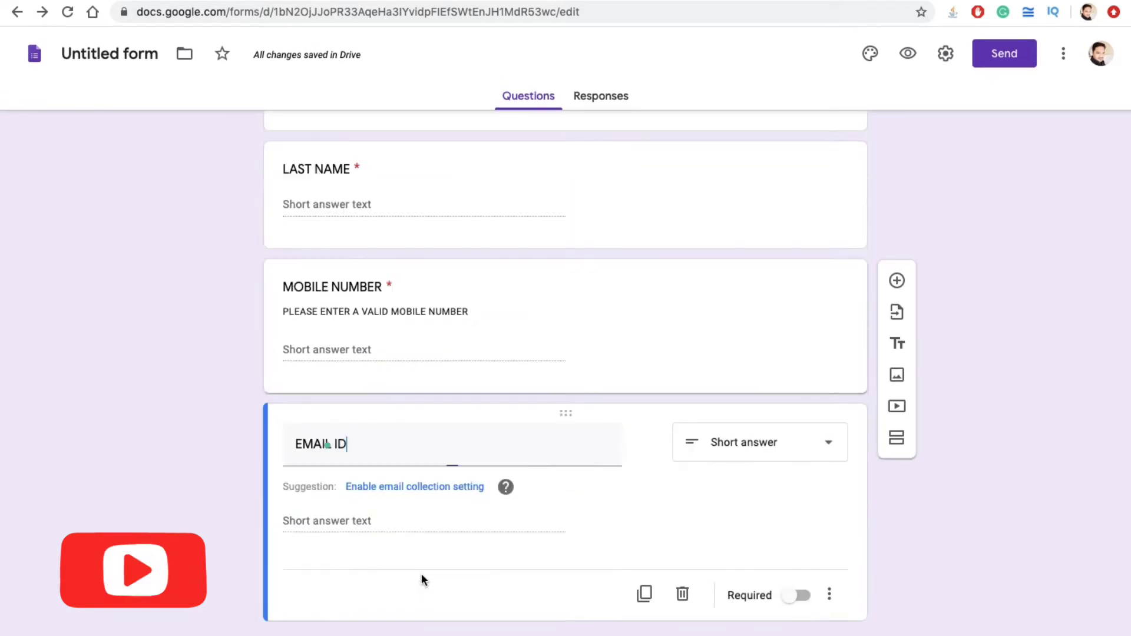
Step: Make the EMAIL ID question required
click(797, 595)
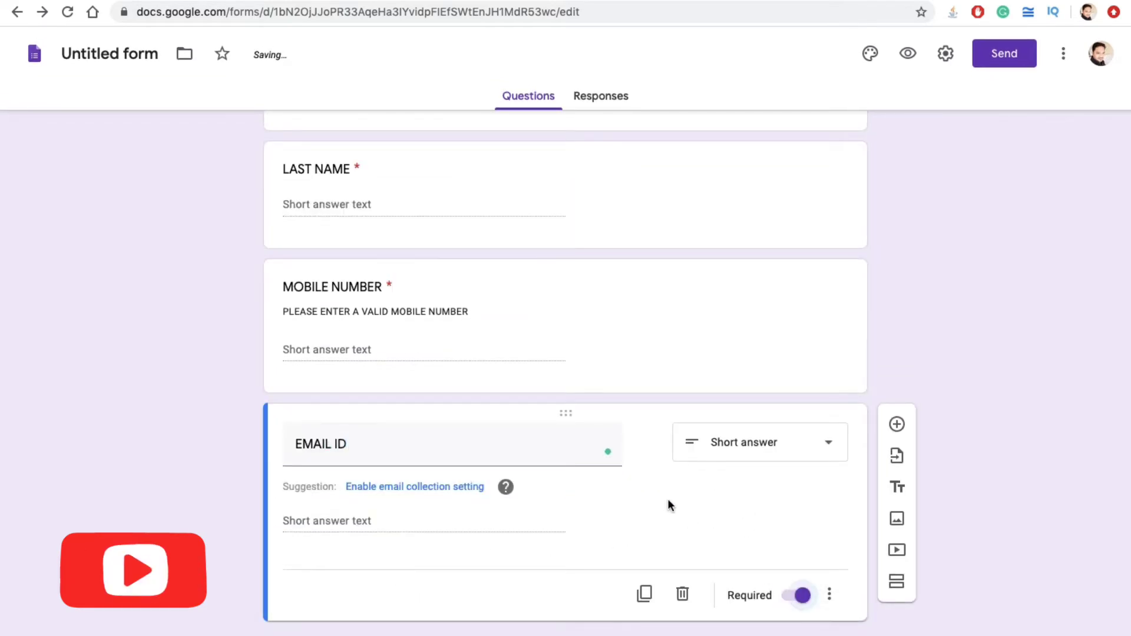
scroll(667, 501, up, 5)
scroll(668, 500, down, 2)
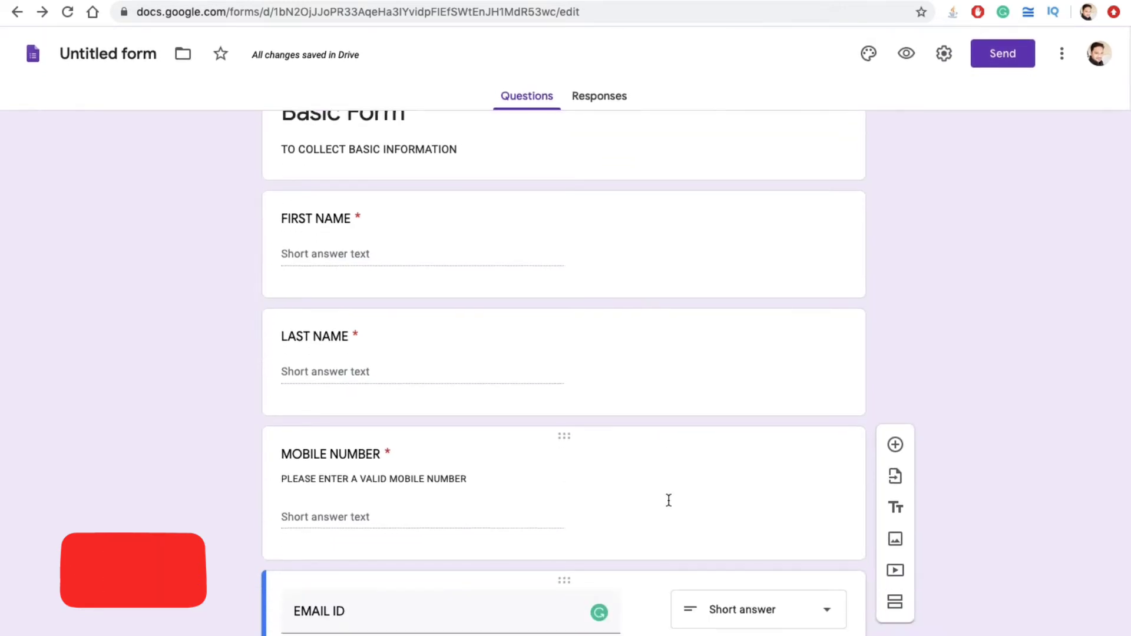
Step: Move MOBILE NUMBER above FIRST NAME, then back to its place after LAST NAME
drag(565, 430, 567, 278)
drag(564, 179, 566, 171)
drag(568, 215, 576, 469)
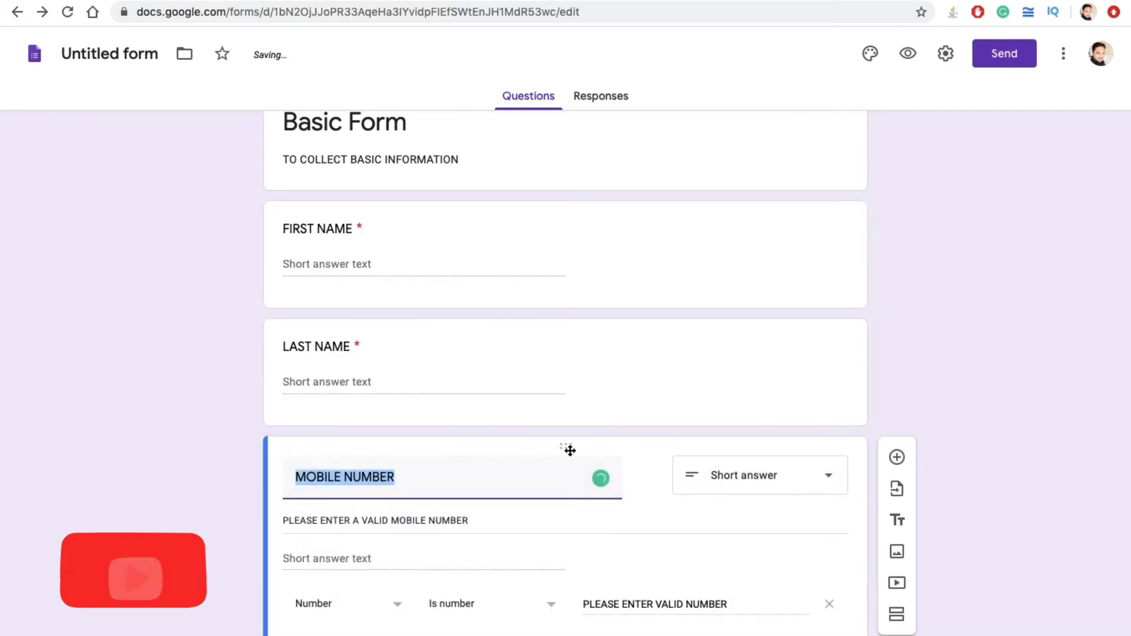
click(190, 510)
Step: Add a new question below EMAIL ID
scroll(228, 511, down, 4)
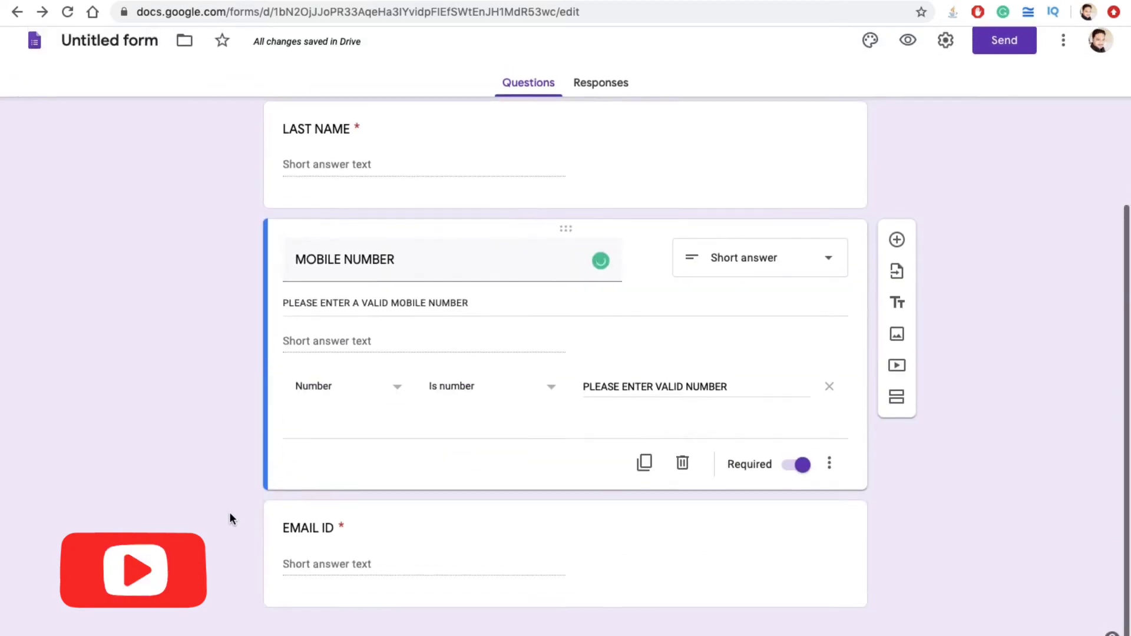
click(805, 593)
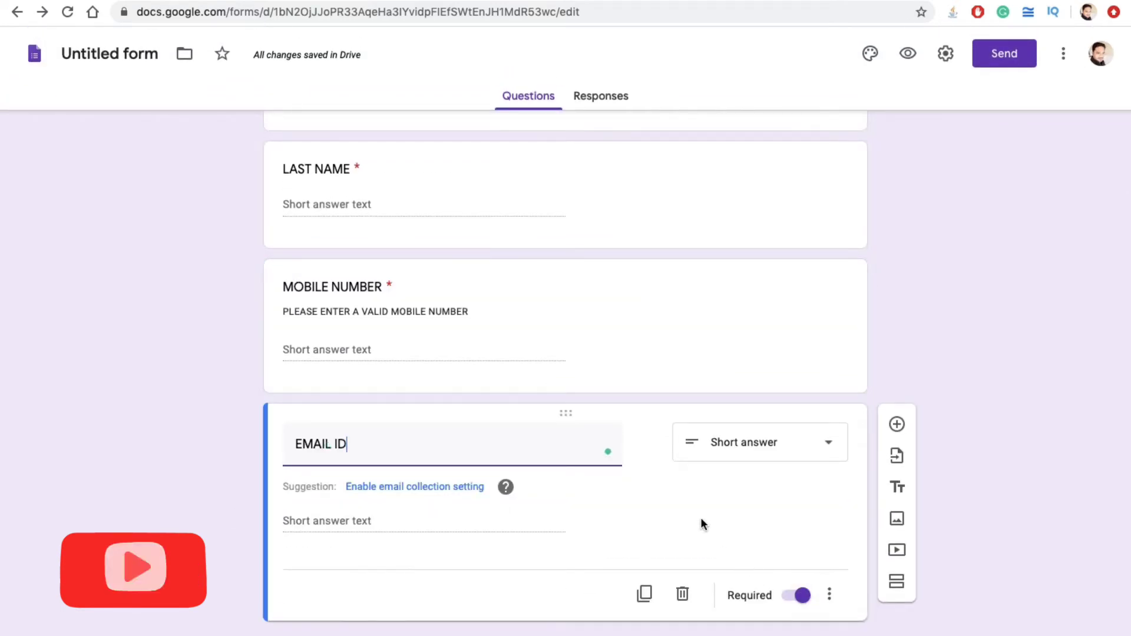
click(897, 425)
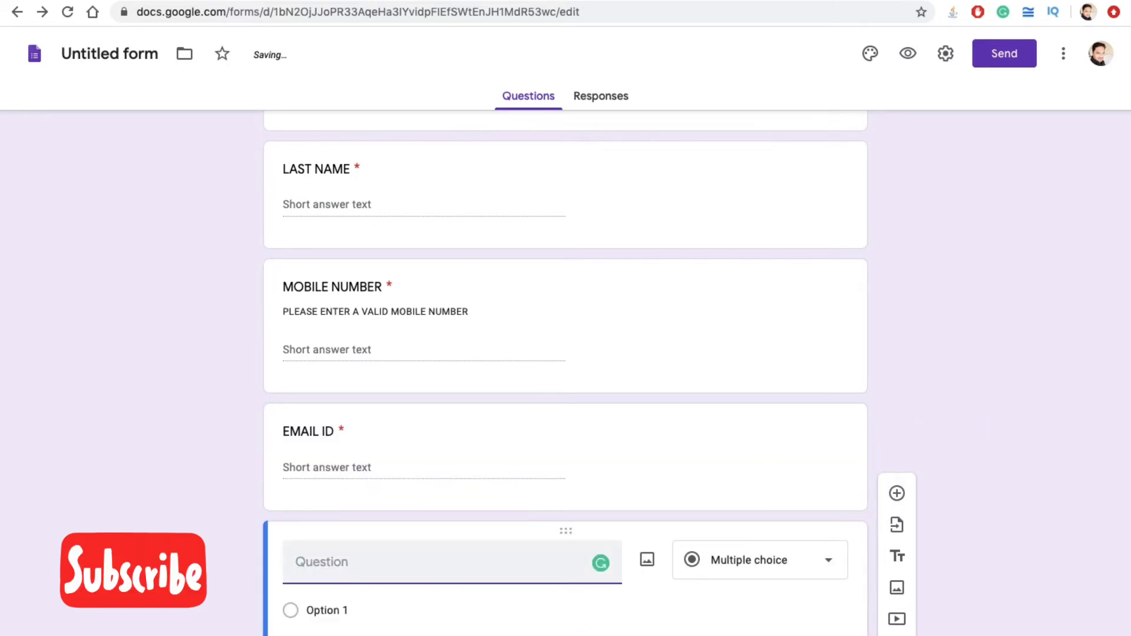
Step: Title the question 'SELECT PLAN NAME' with choices PLAN NAME 1, PLAN NAME 2 and PLAN NAME 3
text(SELECT PLAN)
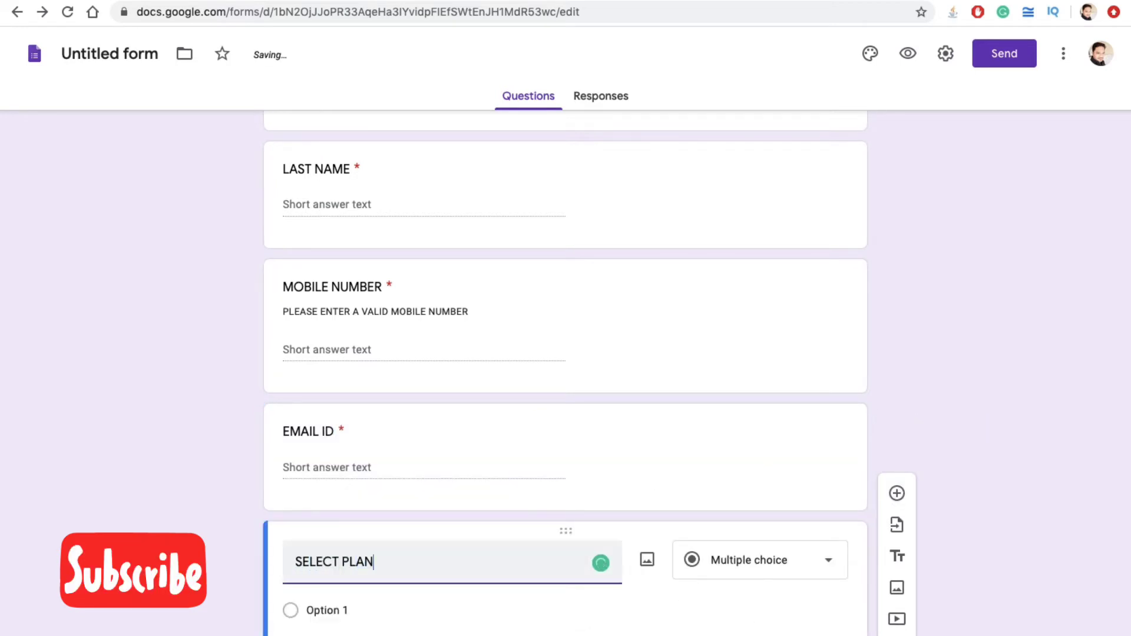
text( NAME)
click(297, 609)
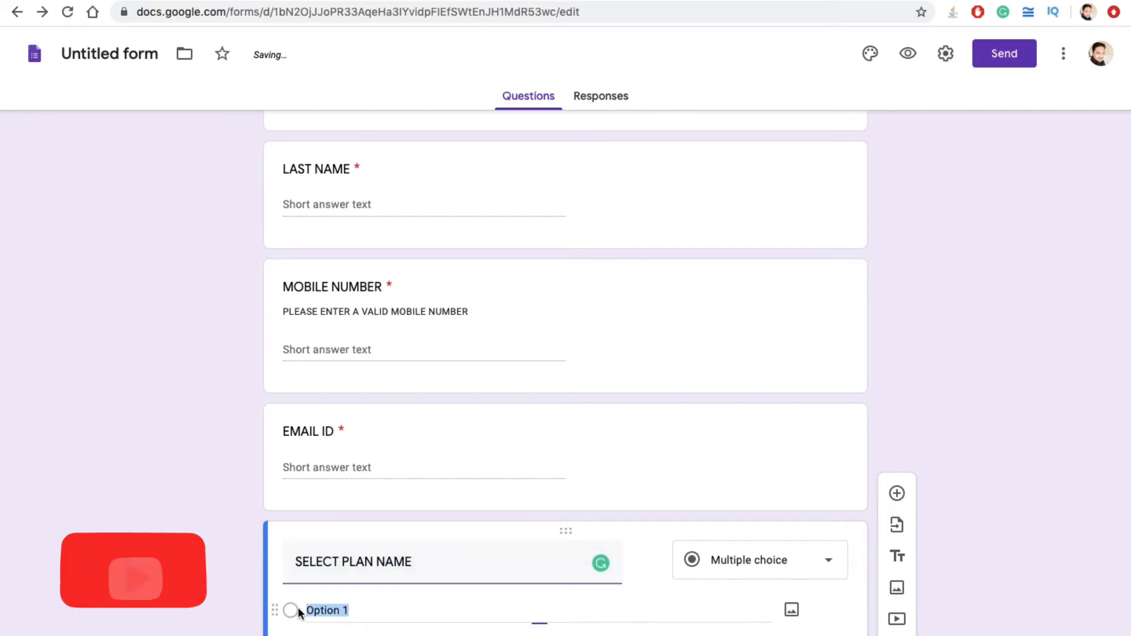
text(PLAN NAME 1)
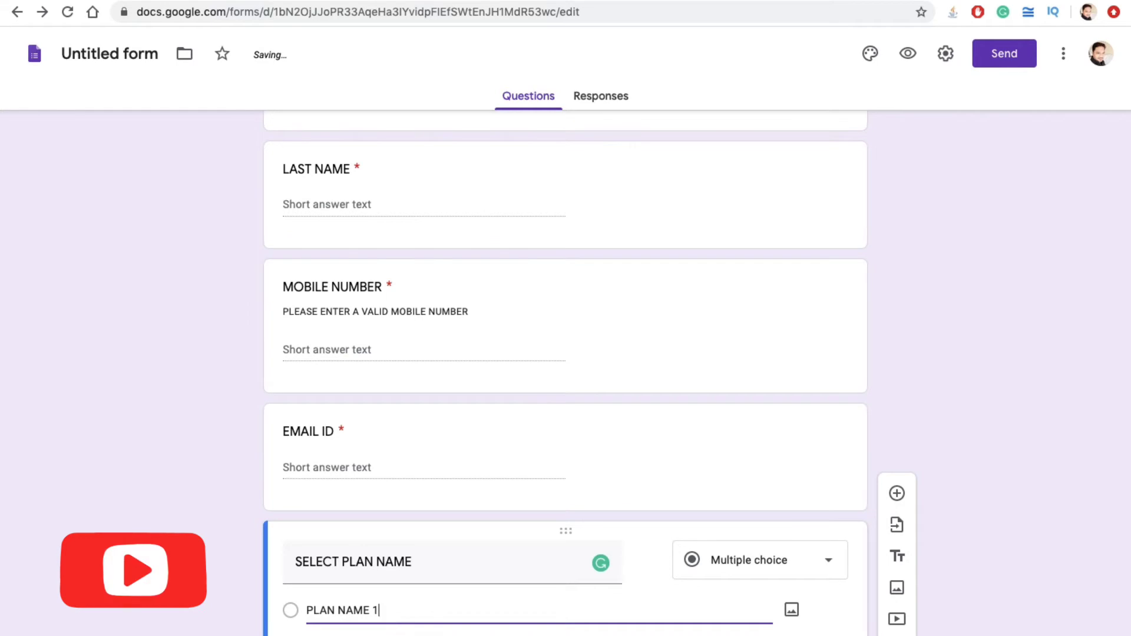
key(Return)
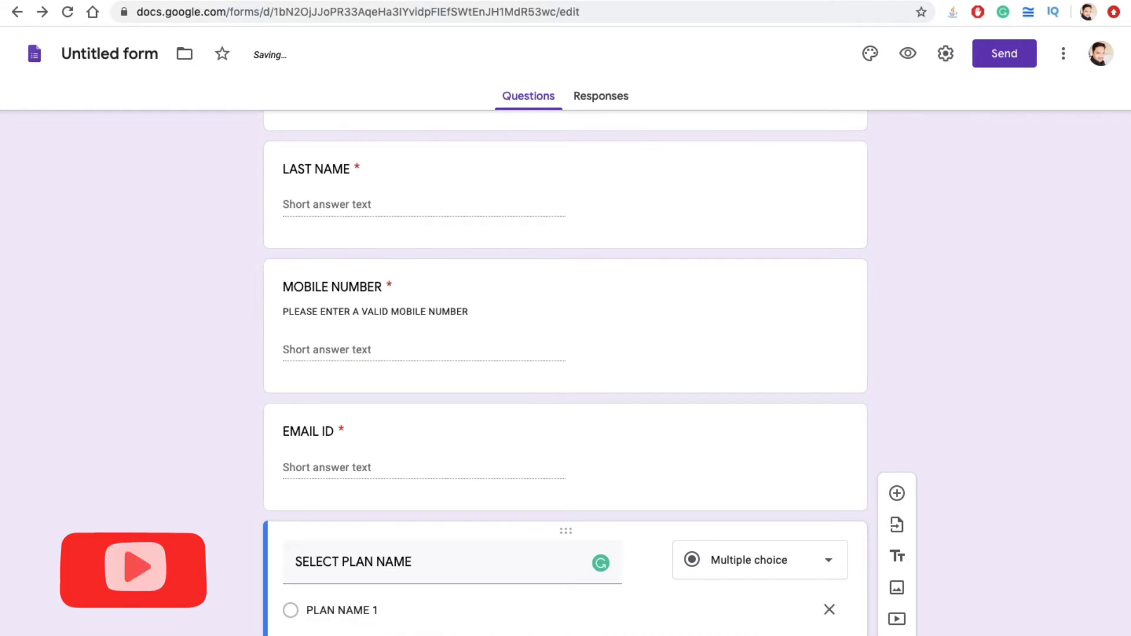
text(PLAN NAME 2)
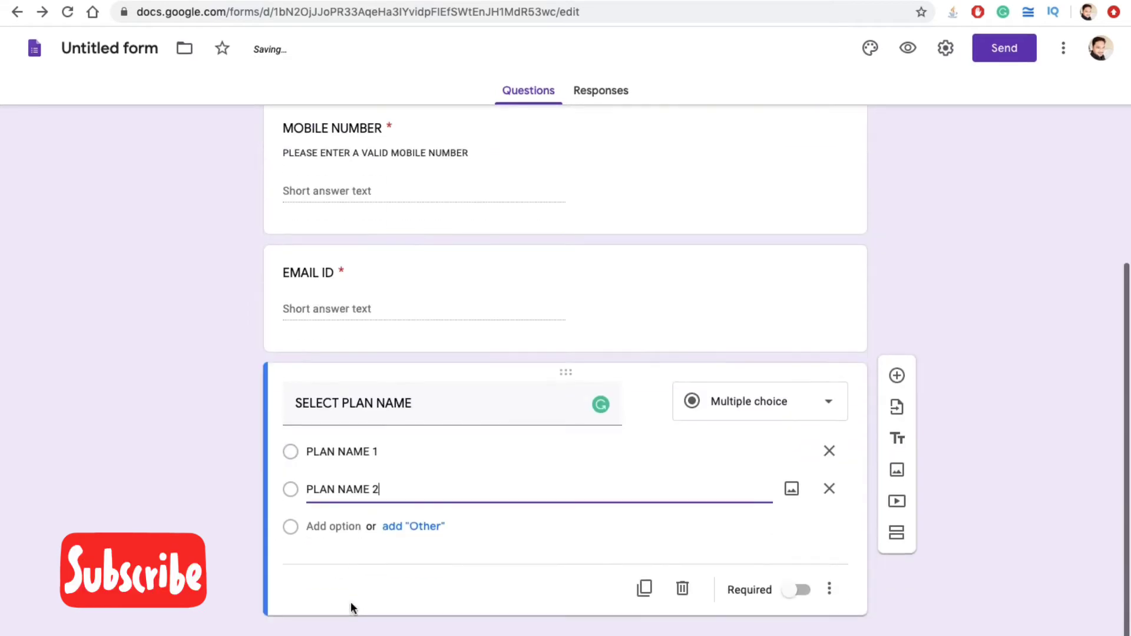
key(Return)
text(PLA)
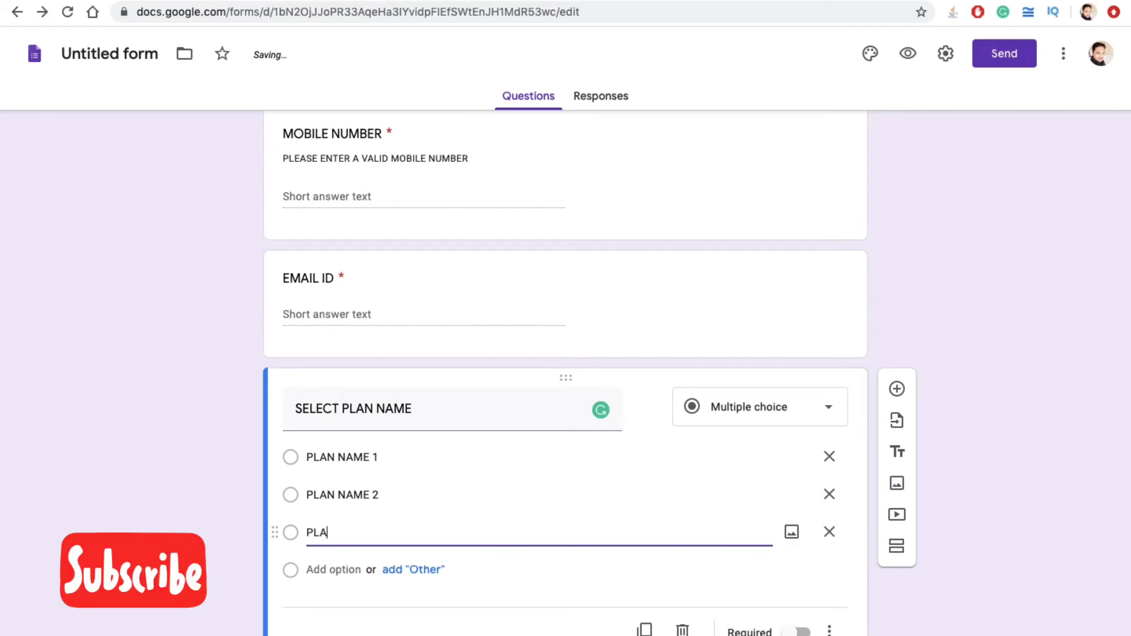
text(N NAME 3)
mouse_move(277, 535)
mouse_down()
mouse_move(270, 468)
mouse_move(269, 545)
mouse_up()
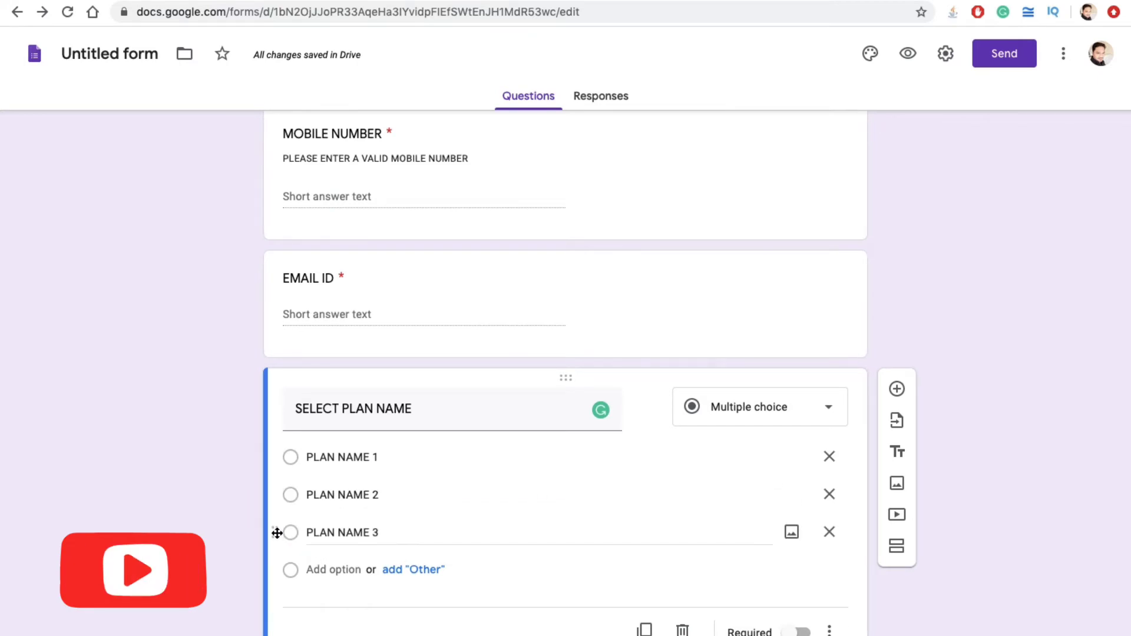
Step: Make the plan question required and keep it as multiple choice
click(796, 630)
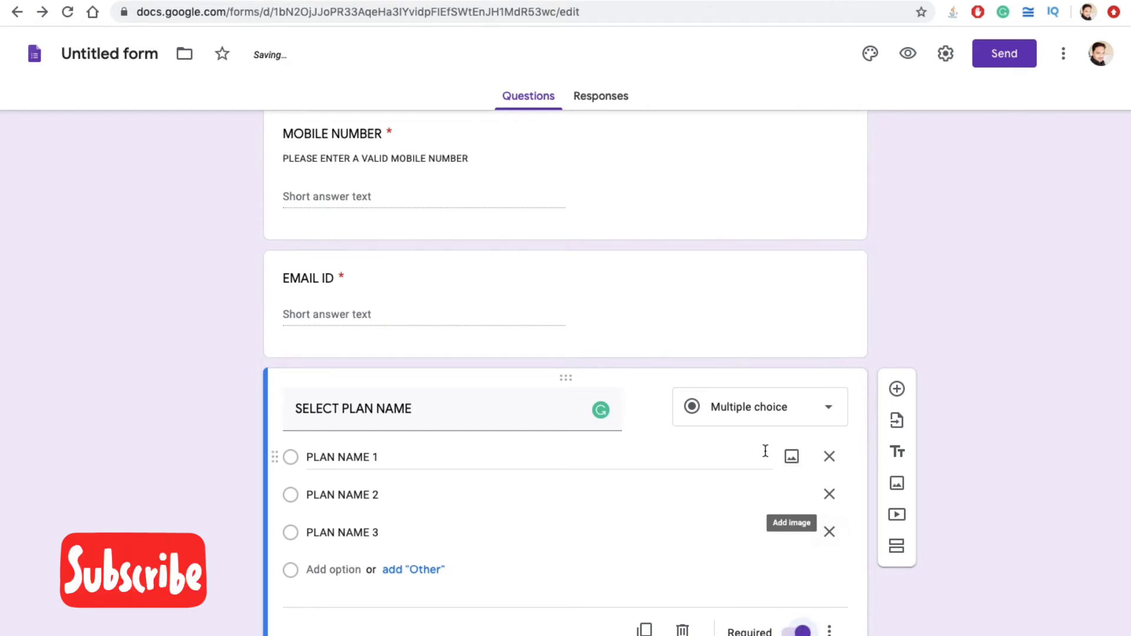
click(765, 412)
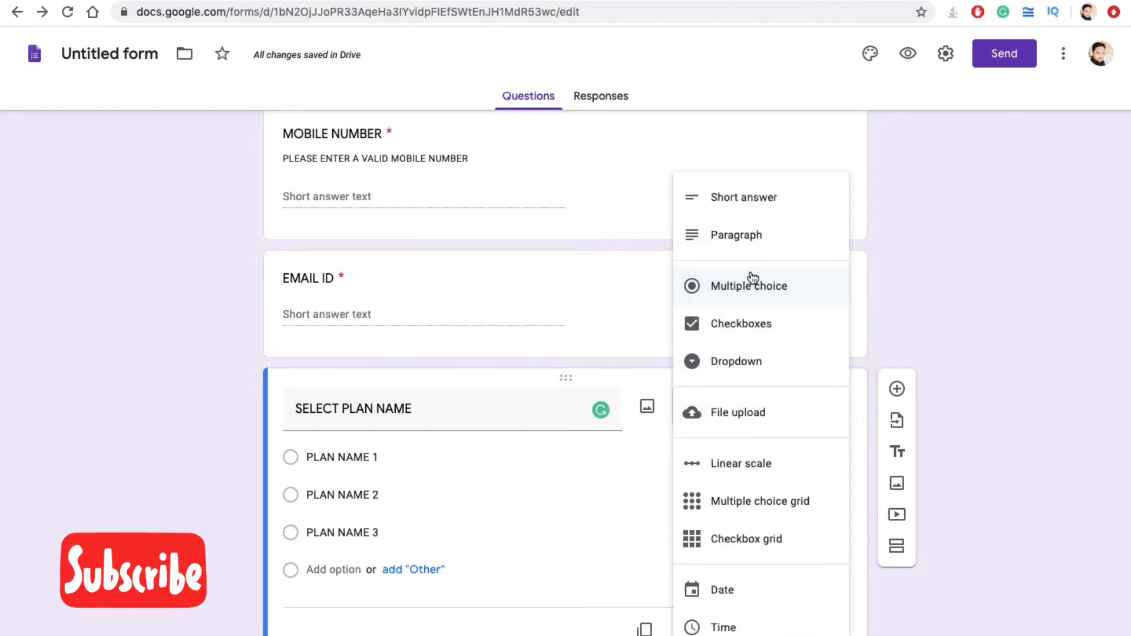
click(750, 297)
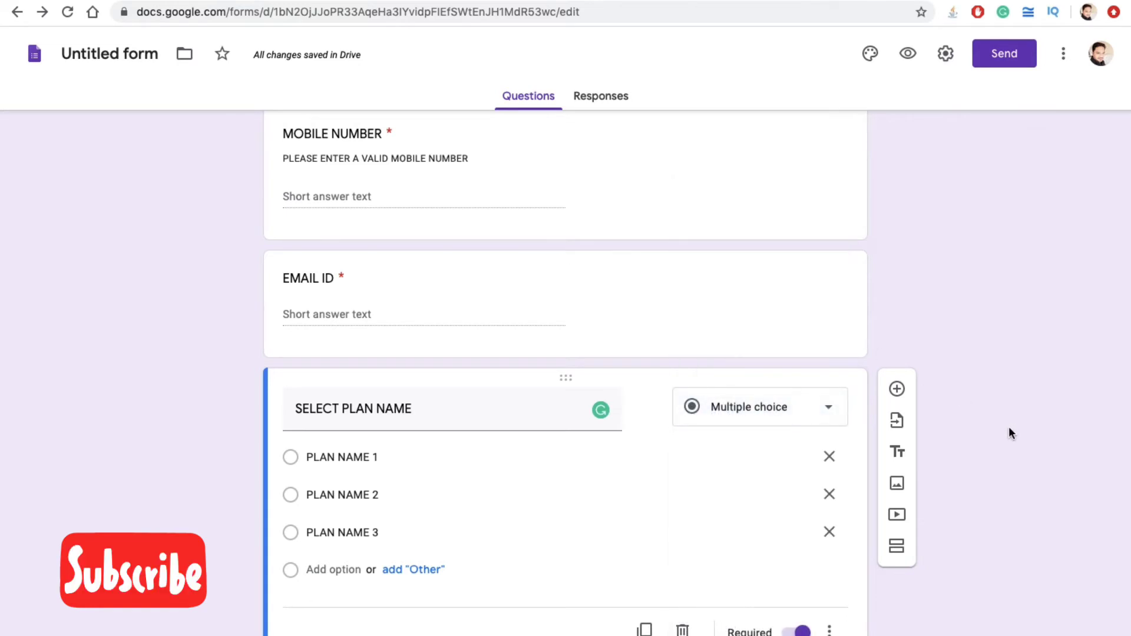
scroll(982, 440, up, 7)
scroll(981, 441, down, 8)
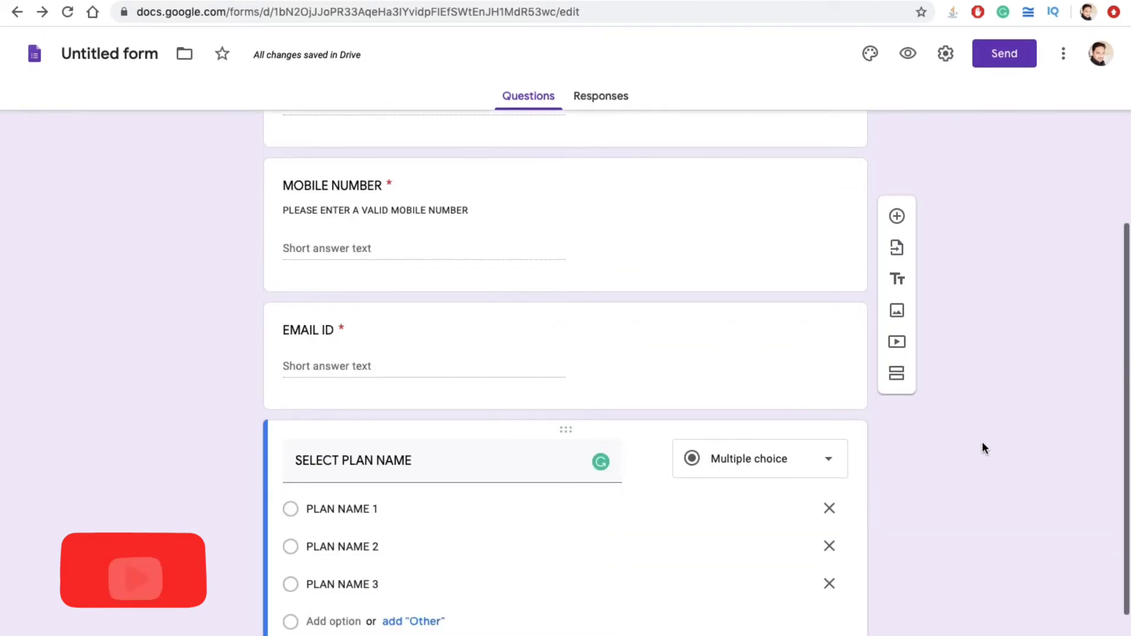
Step: Rename the form to 'Basic Form' and open the header image picker in its theme settings
scroll(981, 441, up, 7)
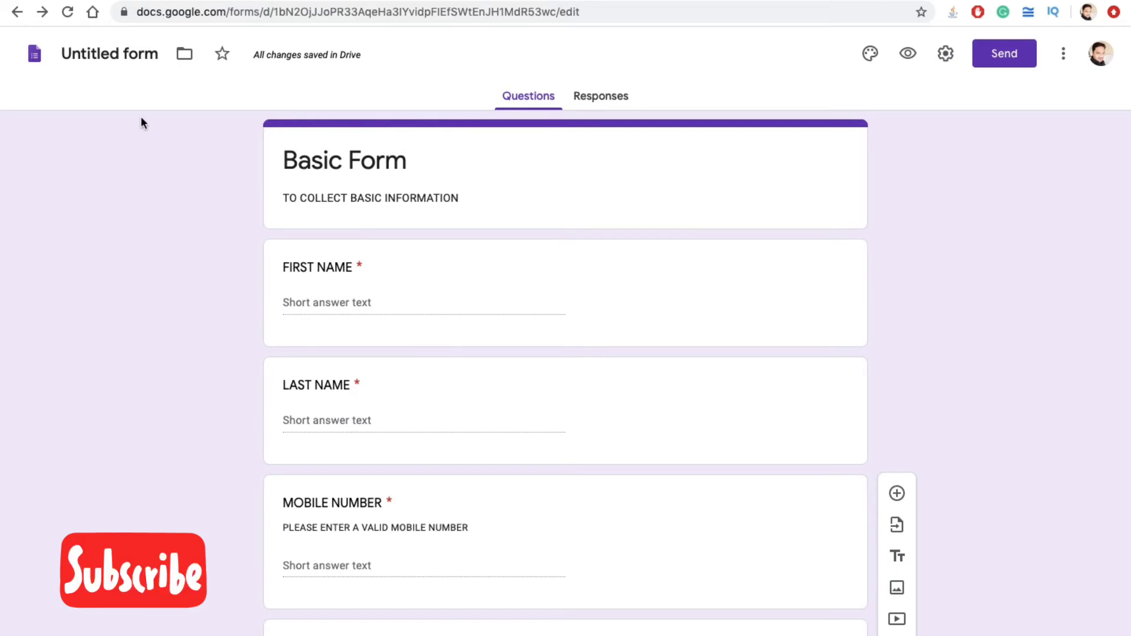
click(126, 54)
key(Return)
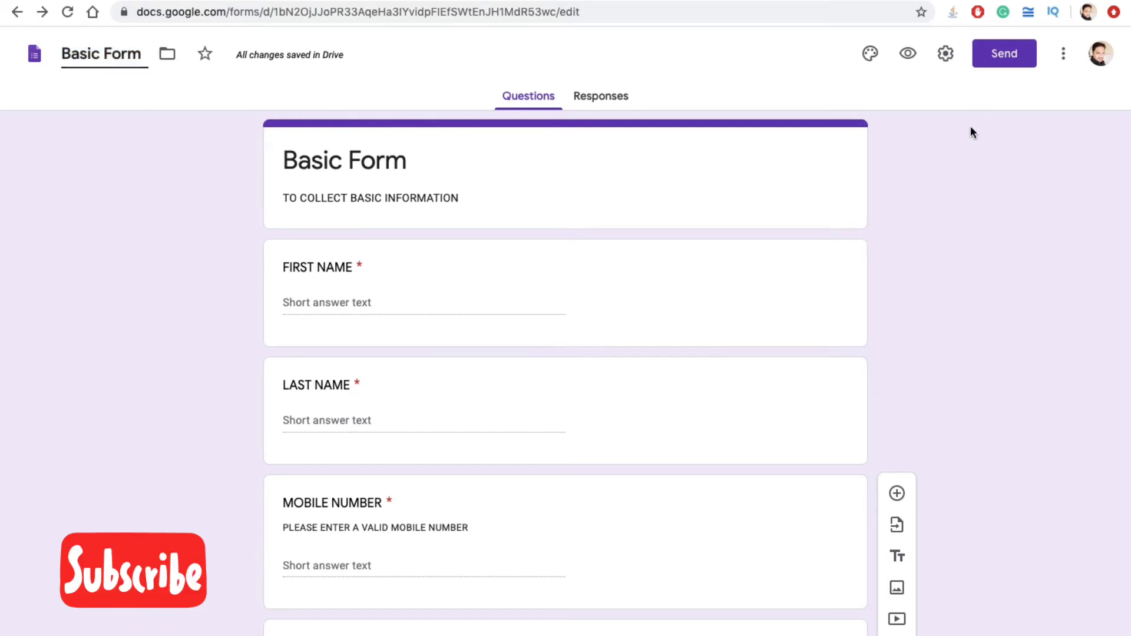
click(870, 59)
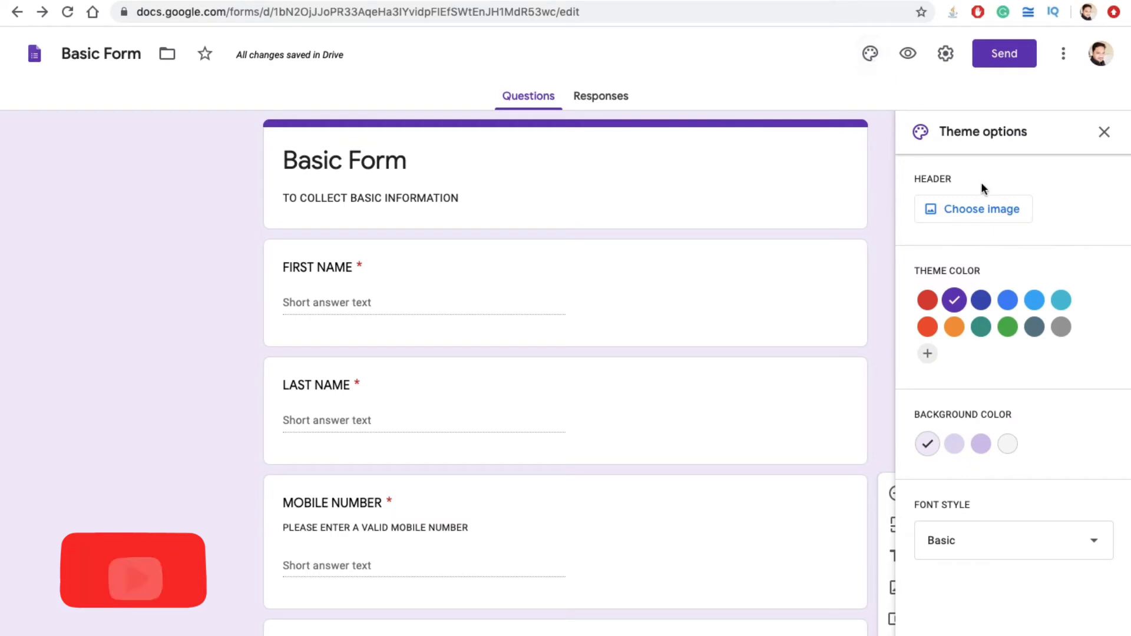
click(979, 210)
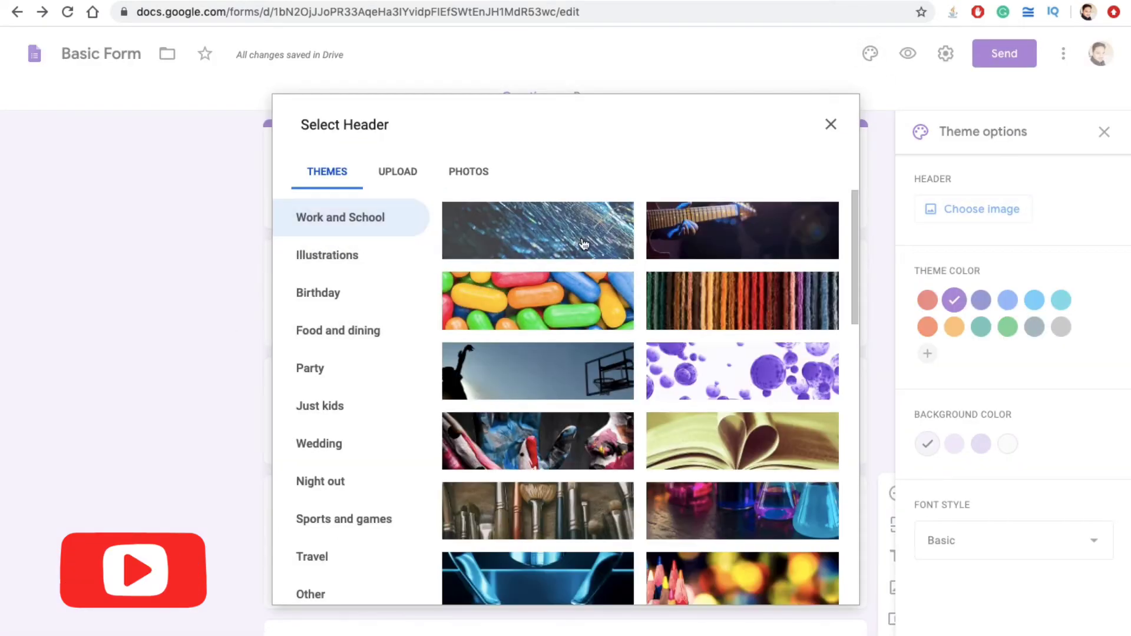
Step: Insert the first Work and School image, a dark blue light streak, as the form header
click(584, 244)
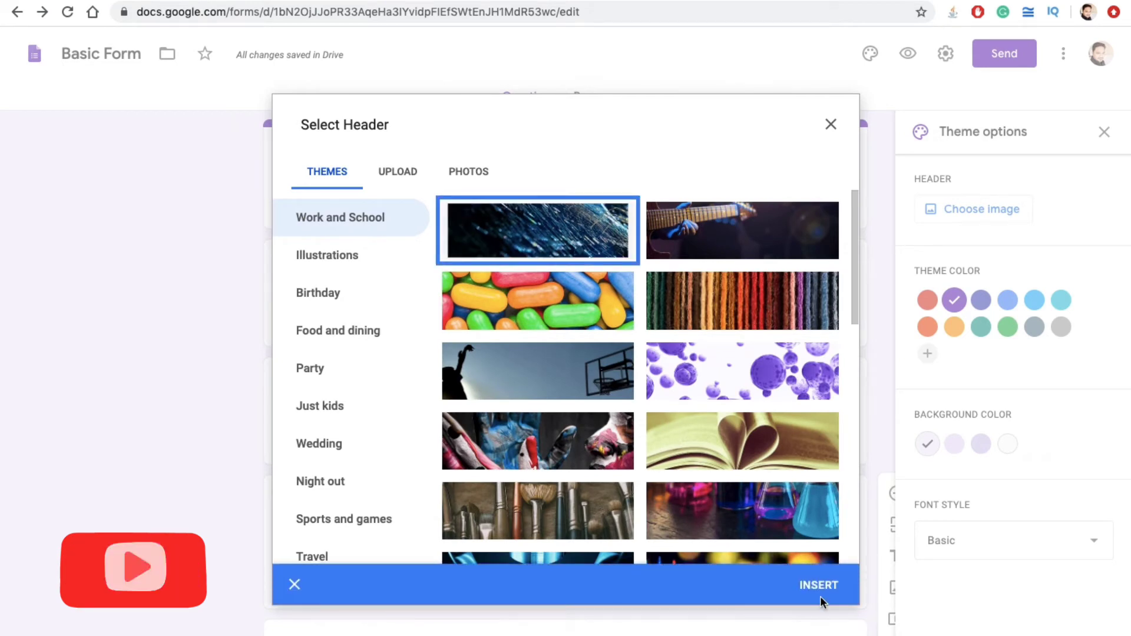
click(835, 586)
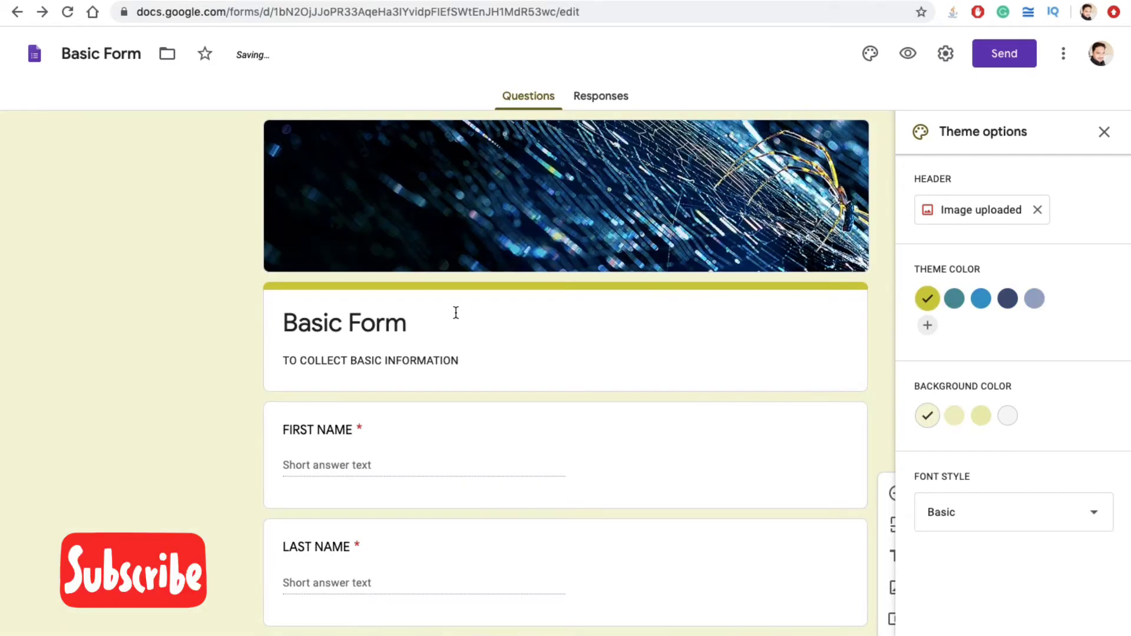
scroll(456, 314, down, 3)
scroll(454, 311, down, 7)
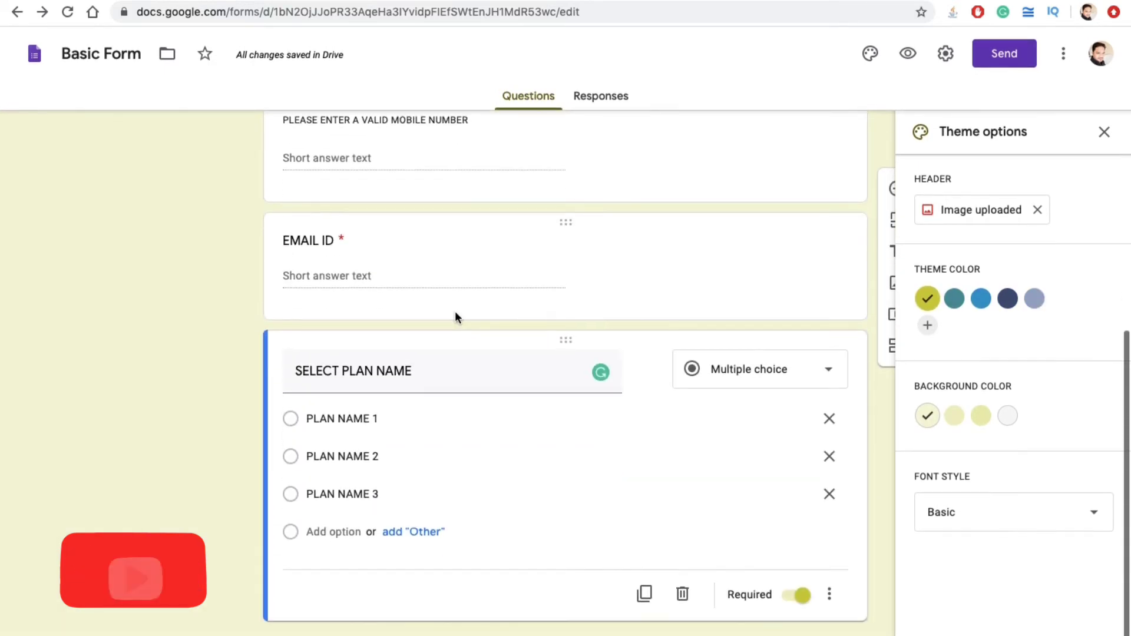
scroll(455, 311, up, 10)
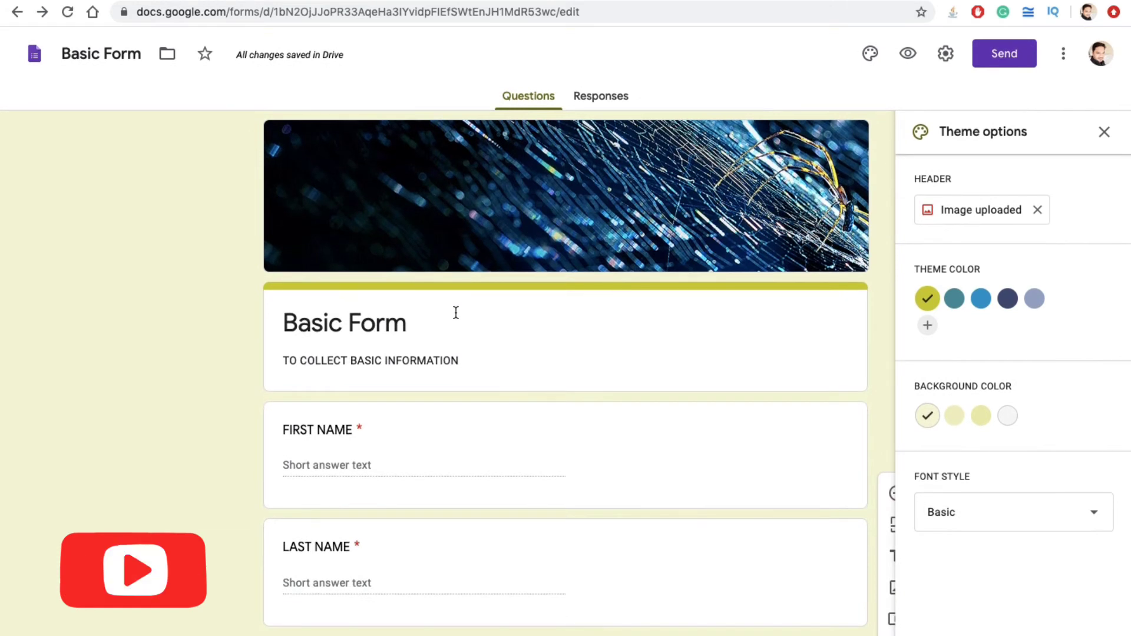
Step: Remove the header image and set the theme colour to blue
click(1038, 210)
click(1035, 302)
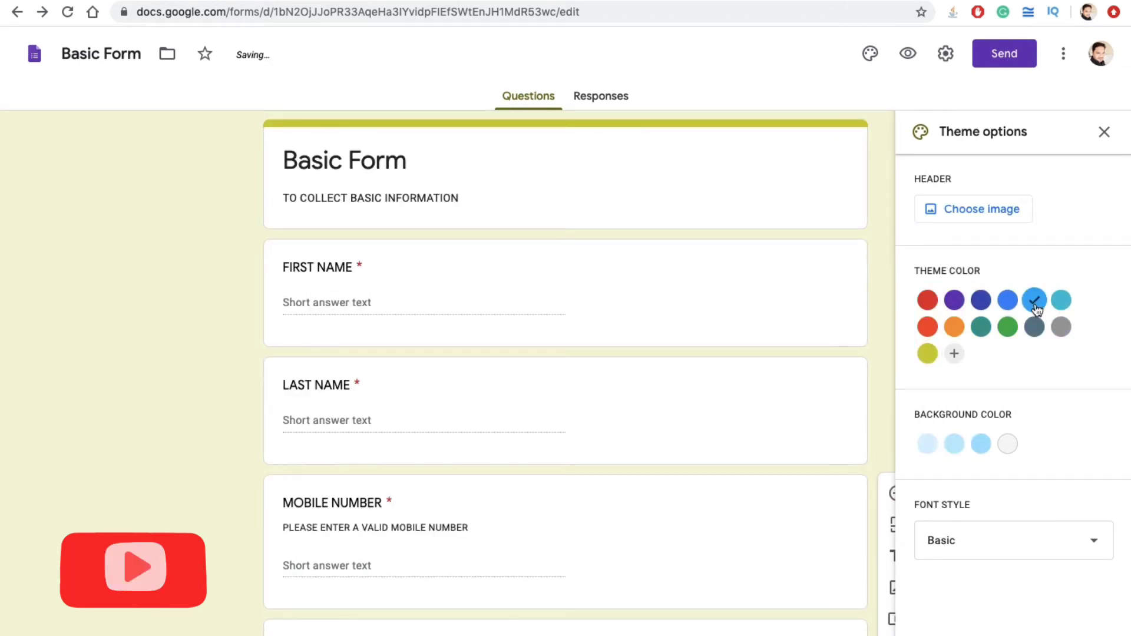
click(1007, 302)
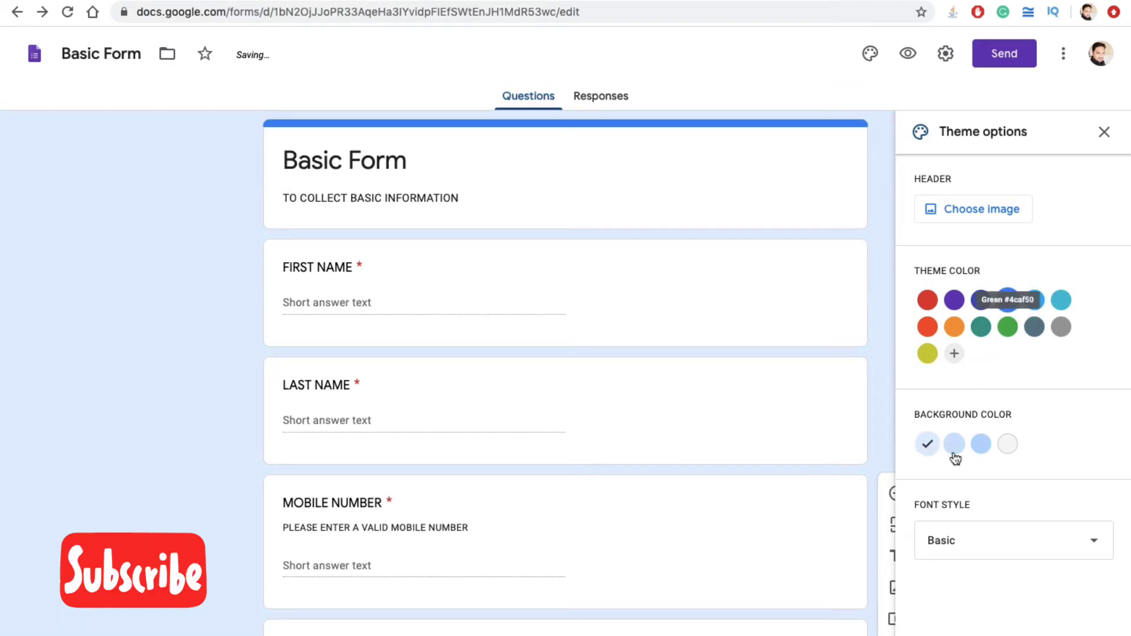
Step: Try the Formal font, settle on Basic, and close the theme settings
click(984, 540)
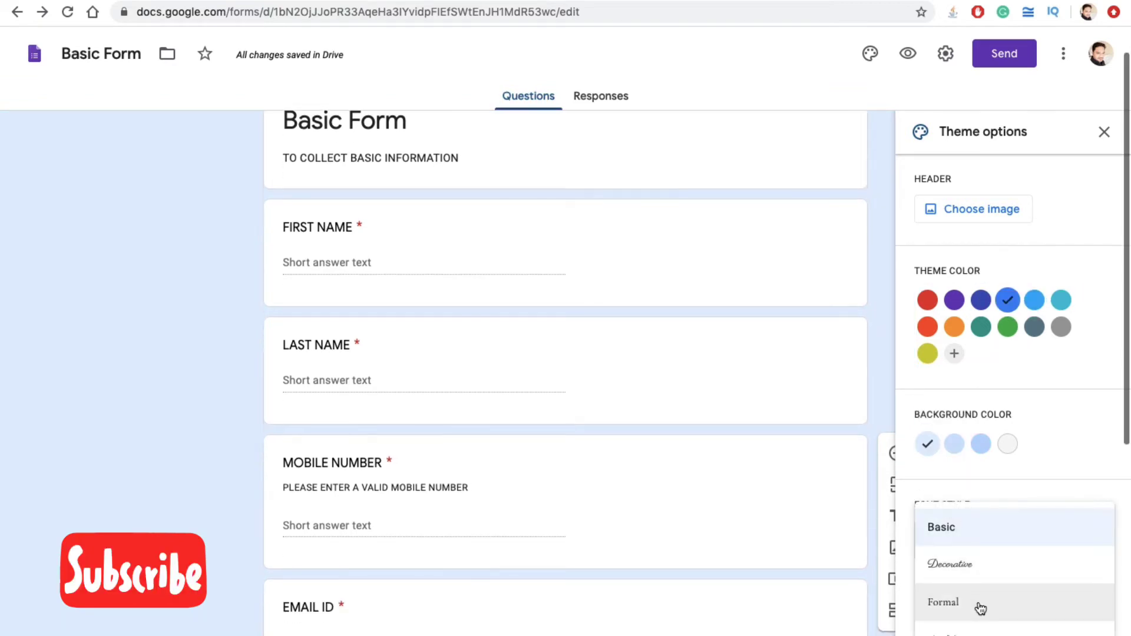
click(971, 607)
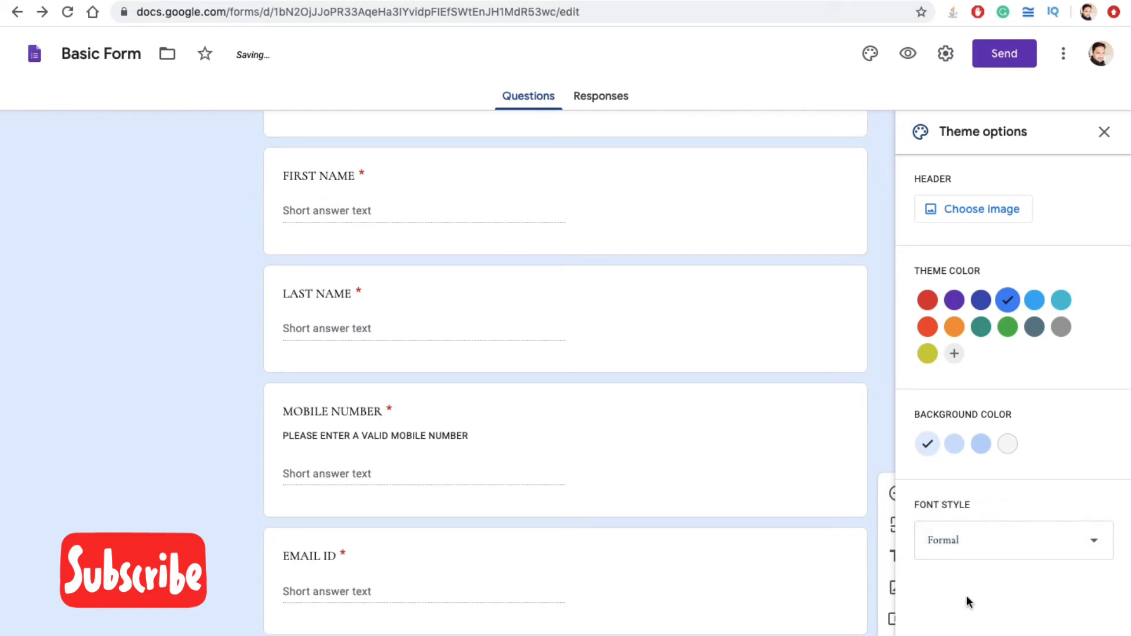
click(941, 539)
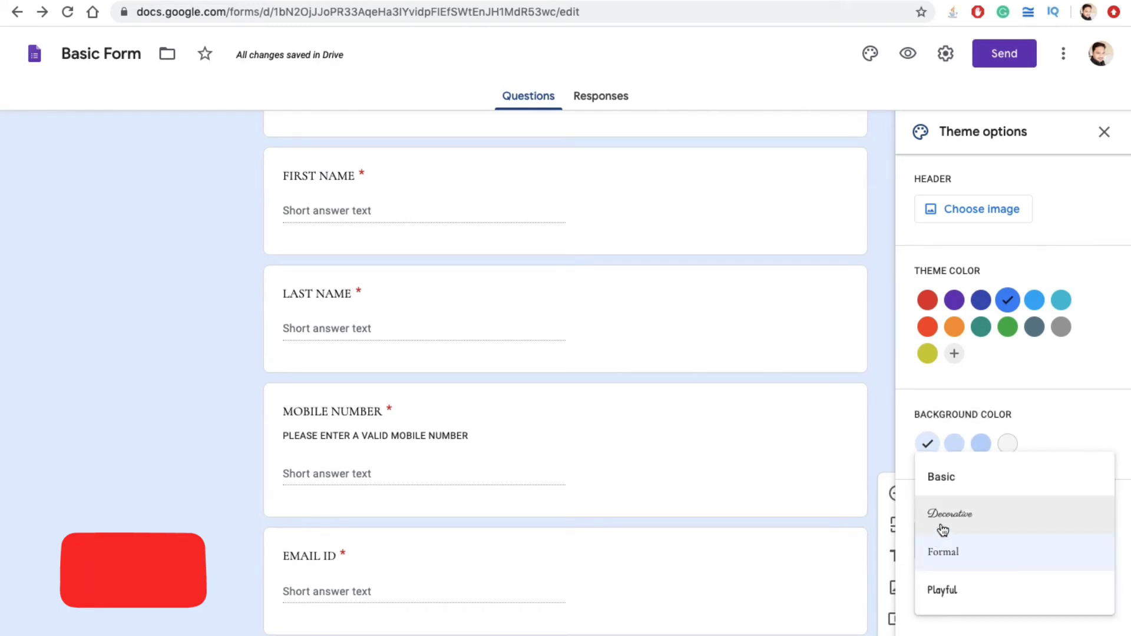
click(954, 496)
scroll(527, 401, down, 5)
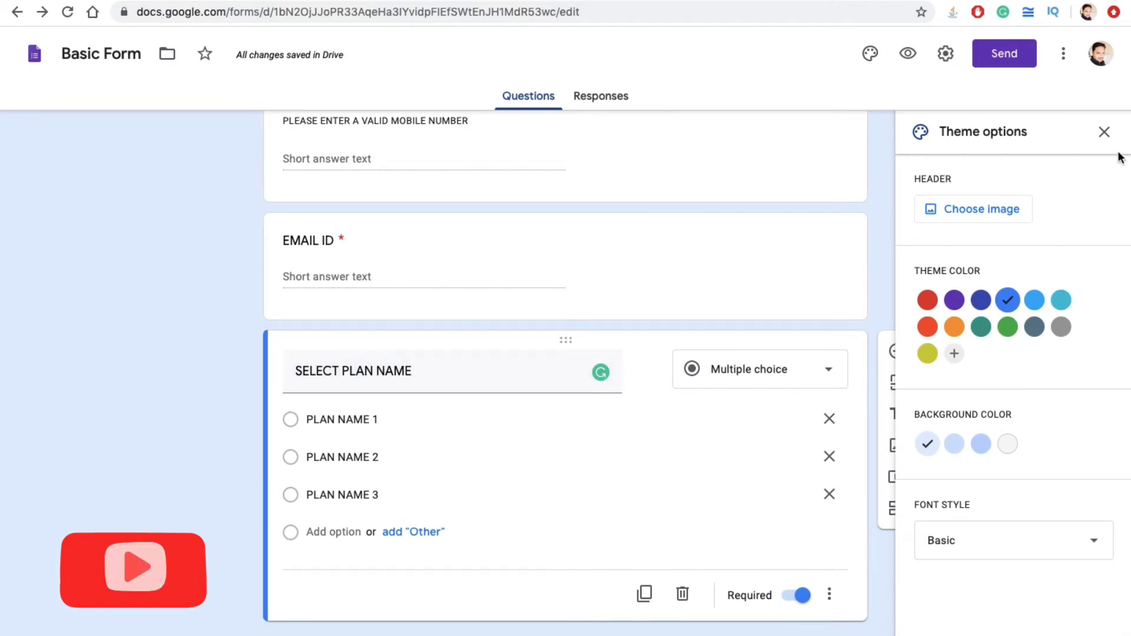
click(1104, 132)
scroll(754, 255, up, 10)
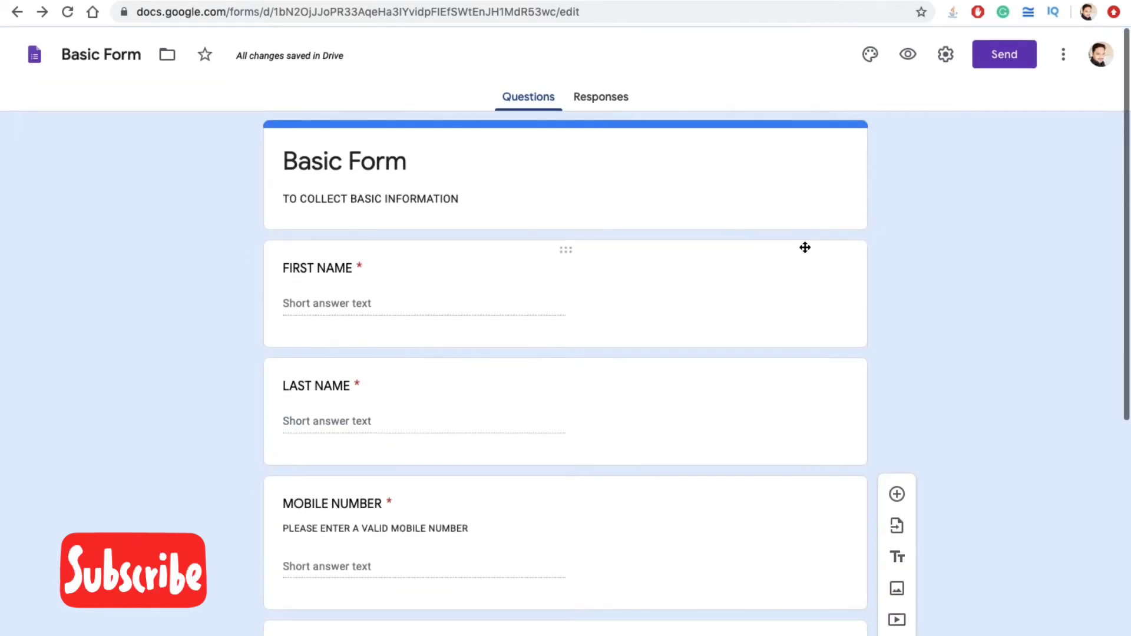
Step: Select FIRST NAME, open the import-questions window, then close it without importing anything
click(744, 271)
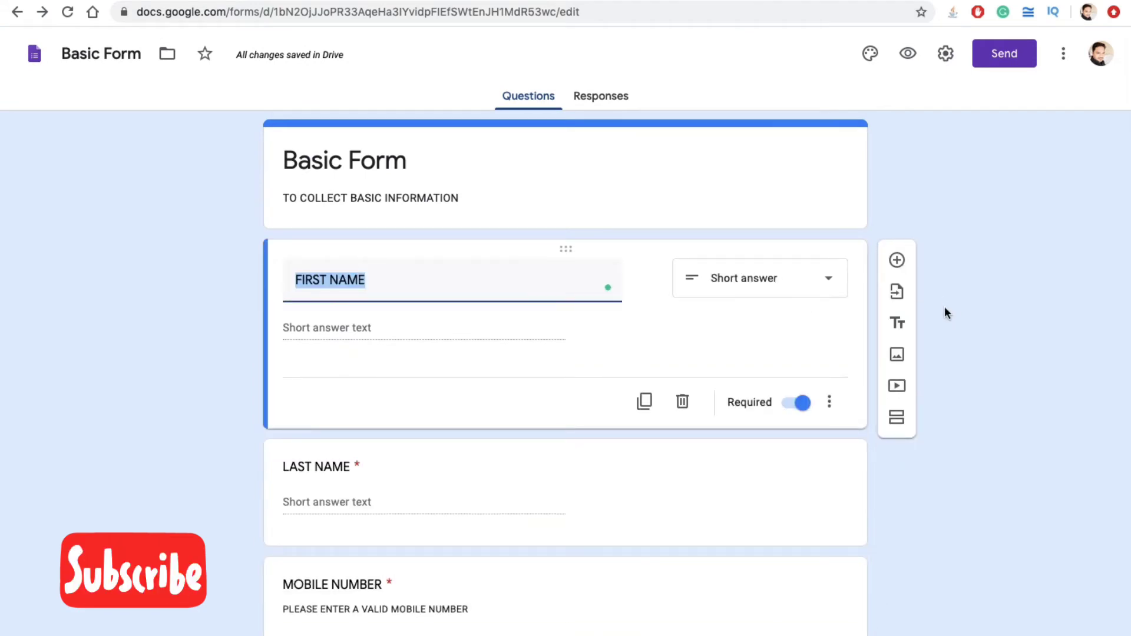
click(904, 299)
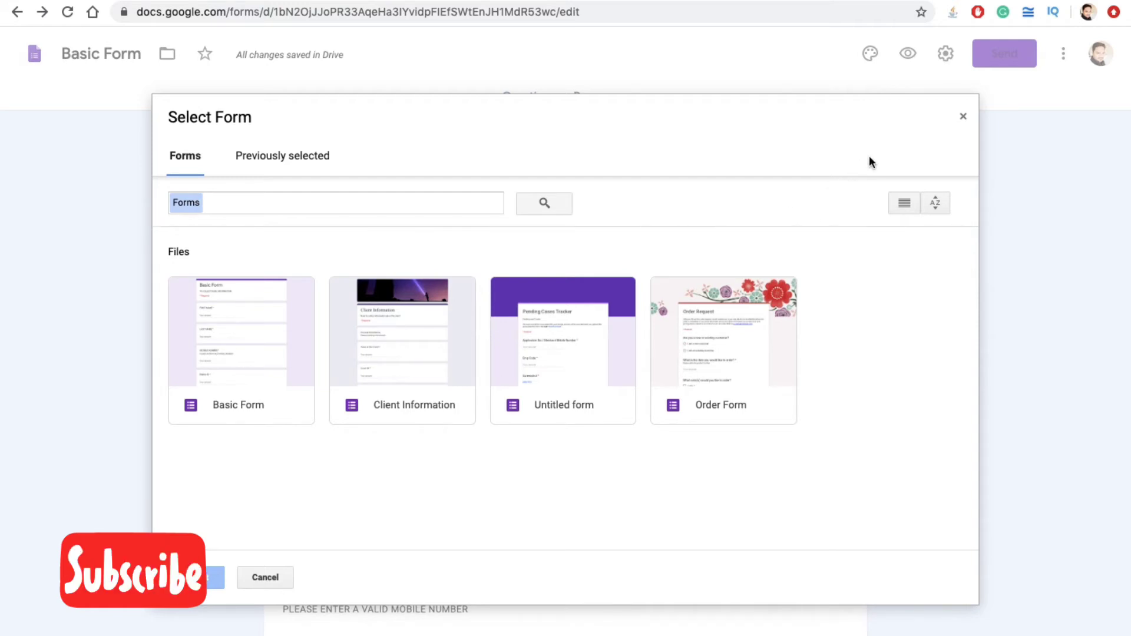
click(963, 117)
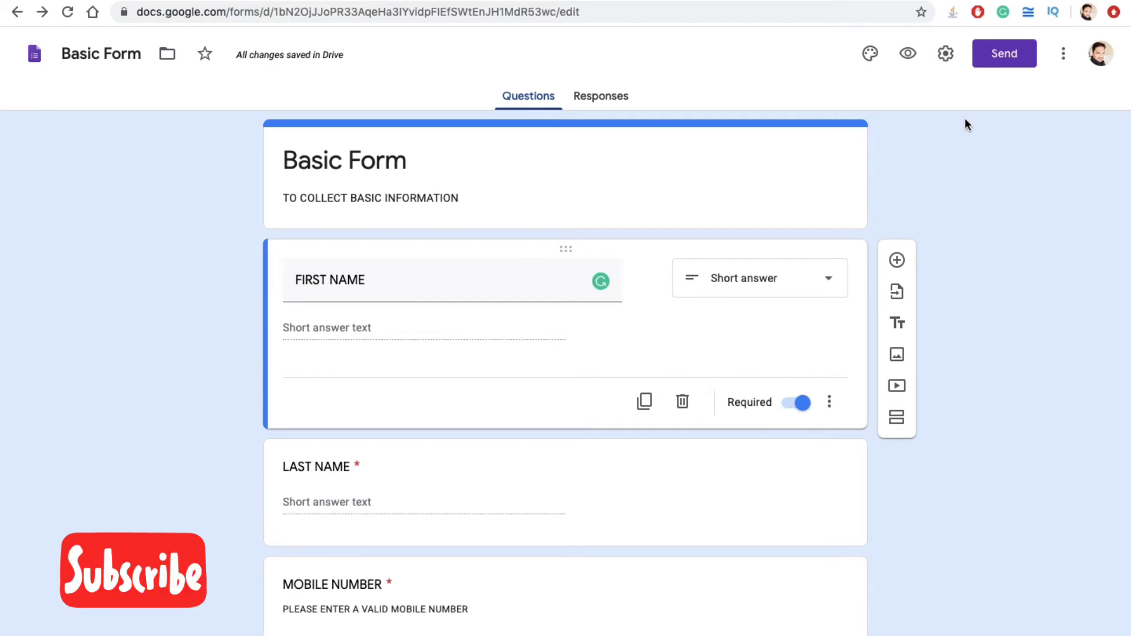
Step: Add a PERSONAL INFORMATION title block above FIRST NAME
click(896, 323)
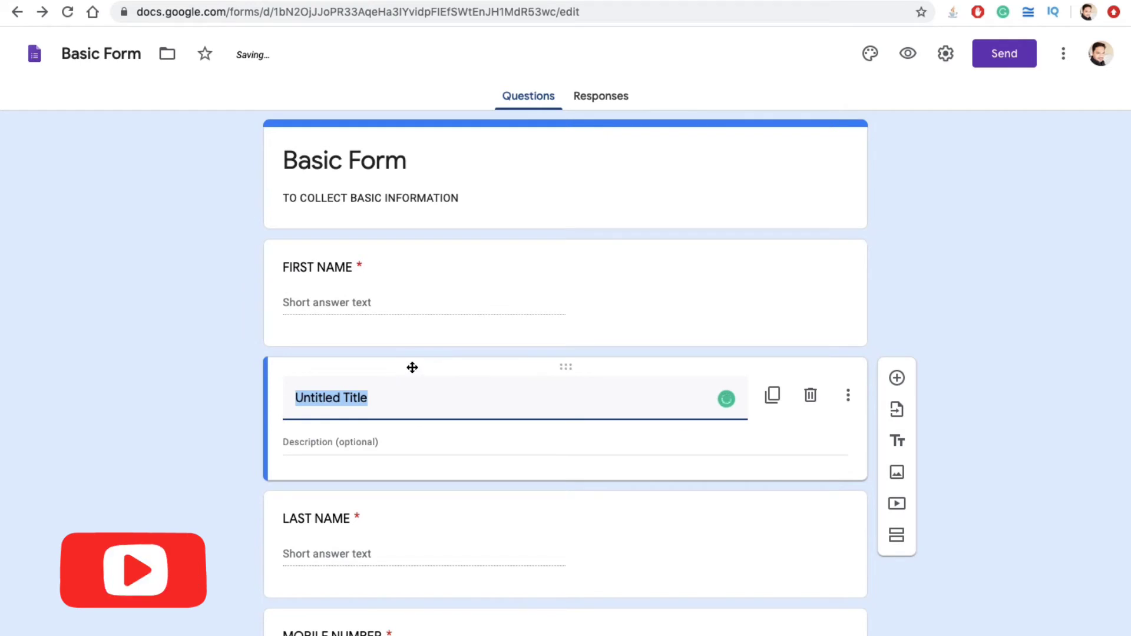
drag(412, 366, 410, 231)
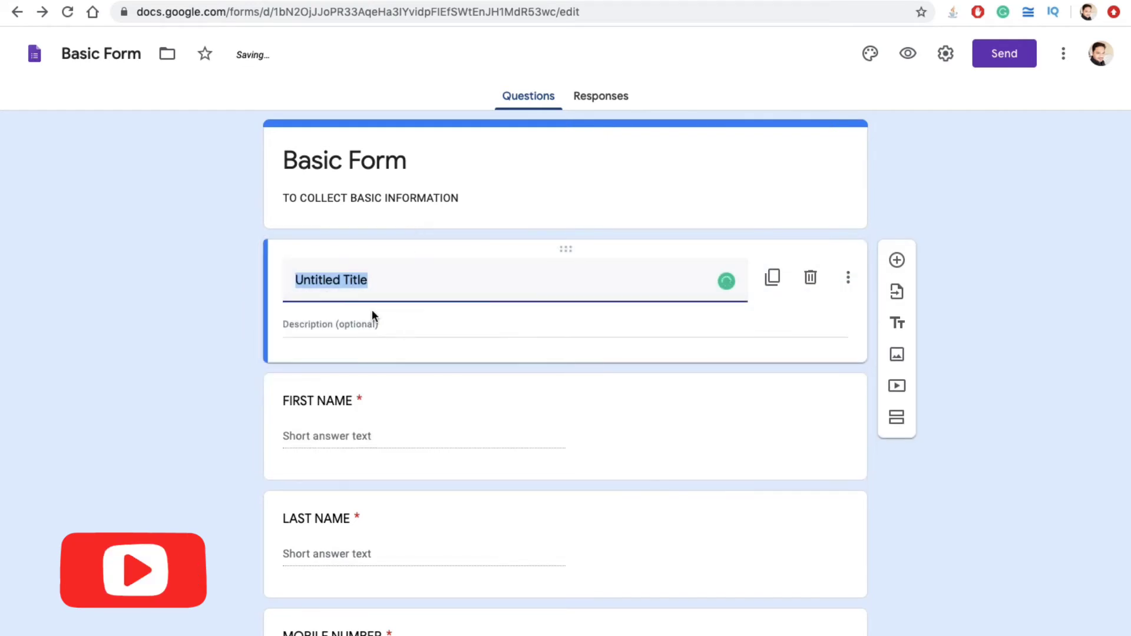
text(PERSINA)
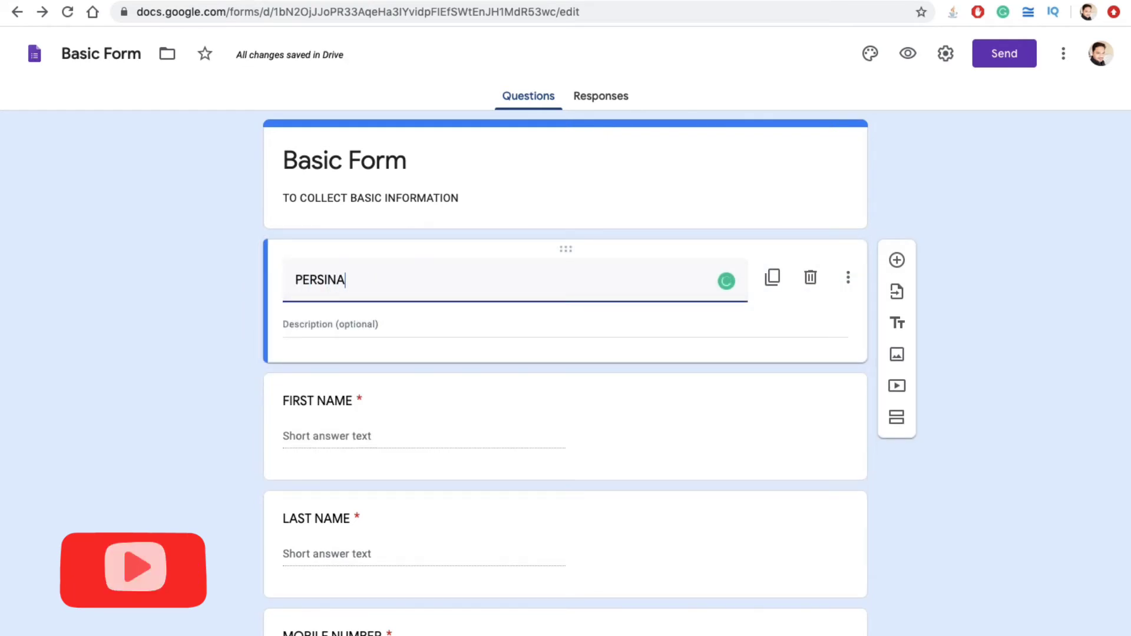
key(BackSpace)
key(BackSpace)
key(BackSpace)
text(ONAL I)
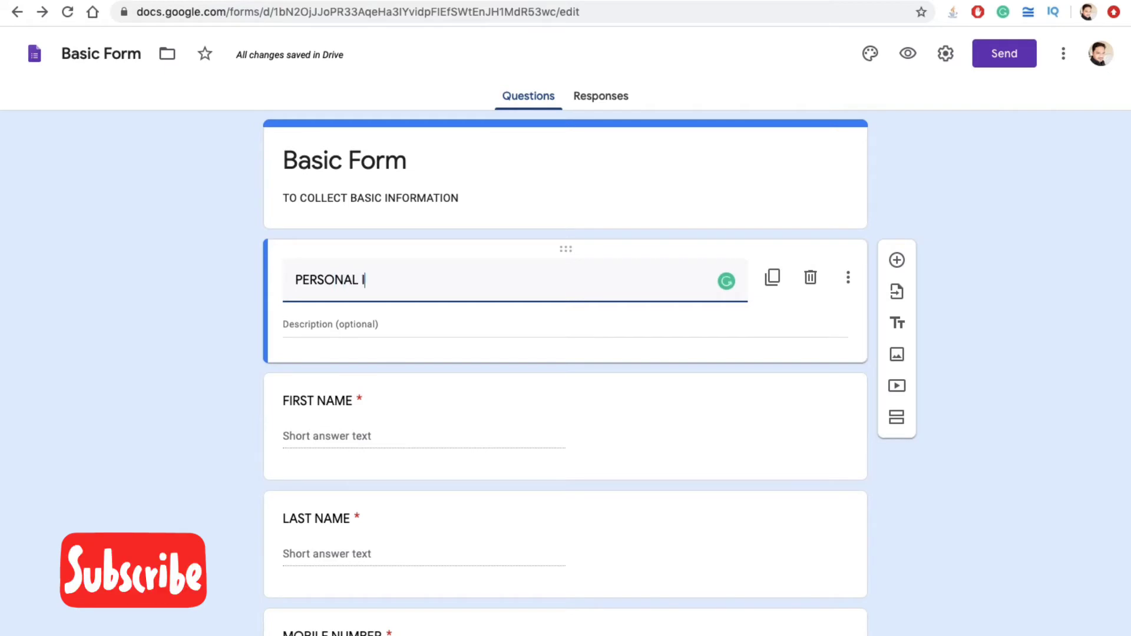
text(NFORMATION)
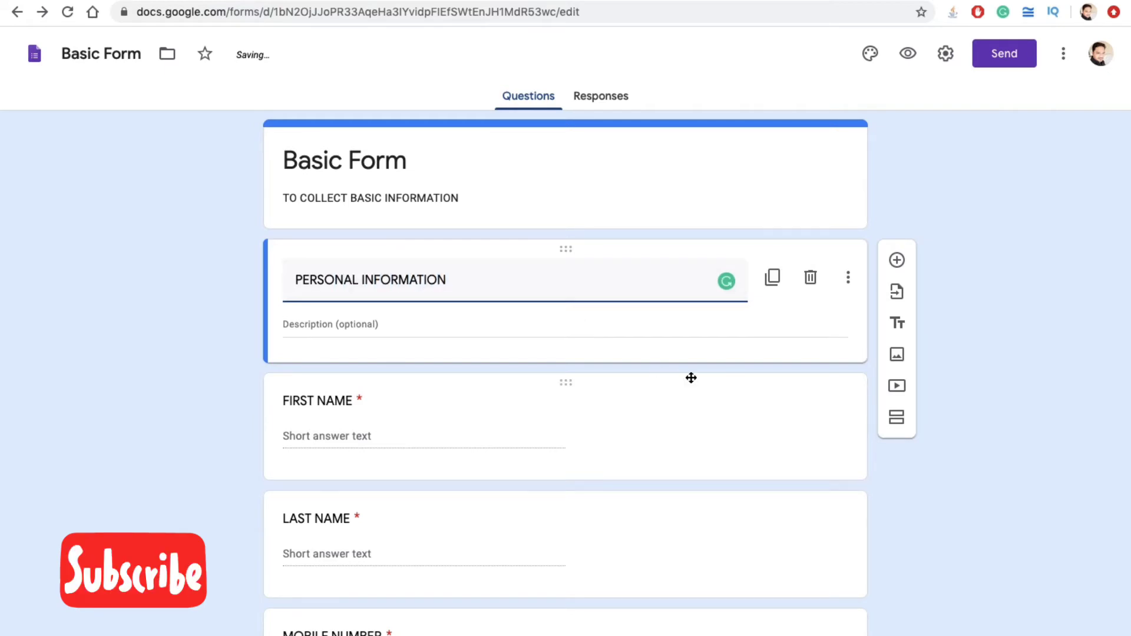
click(691, 377)
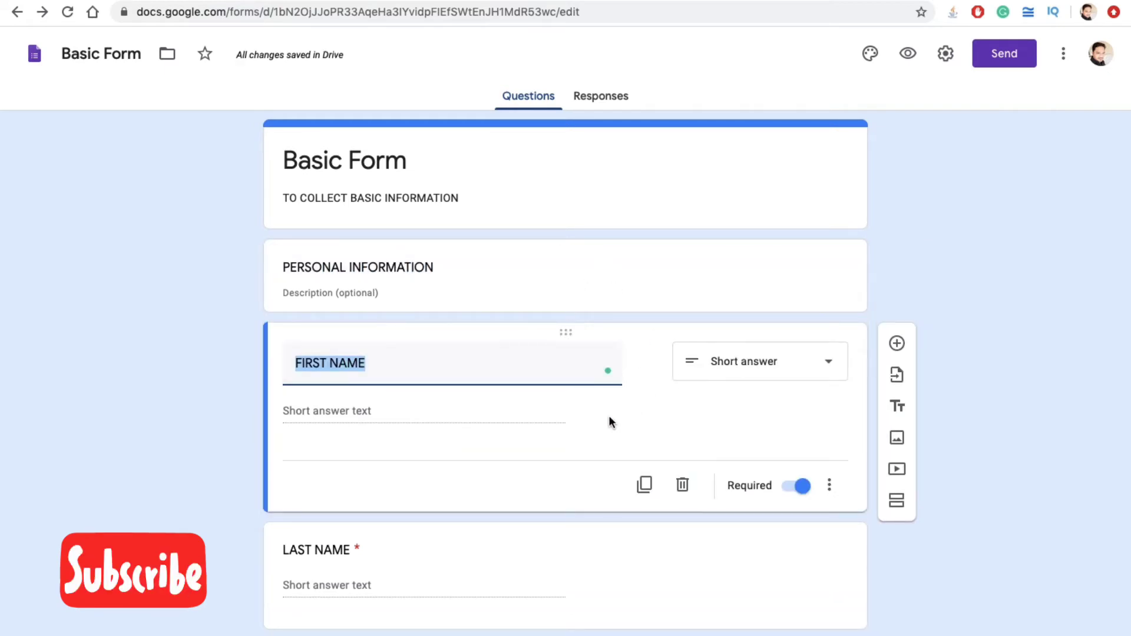
scroll(342, 288, down, 8)
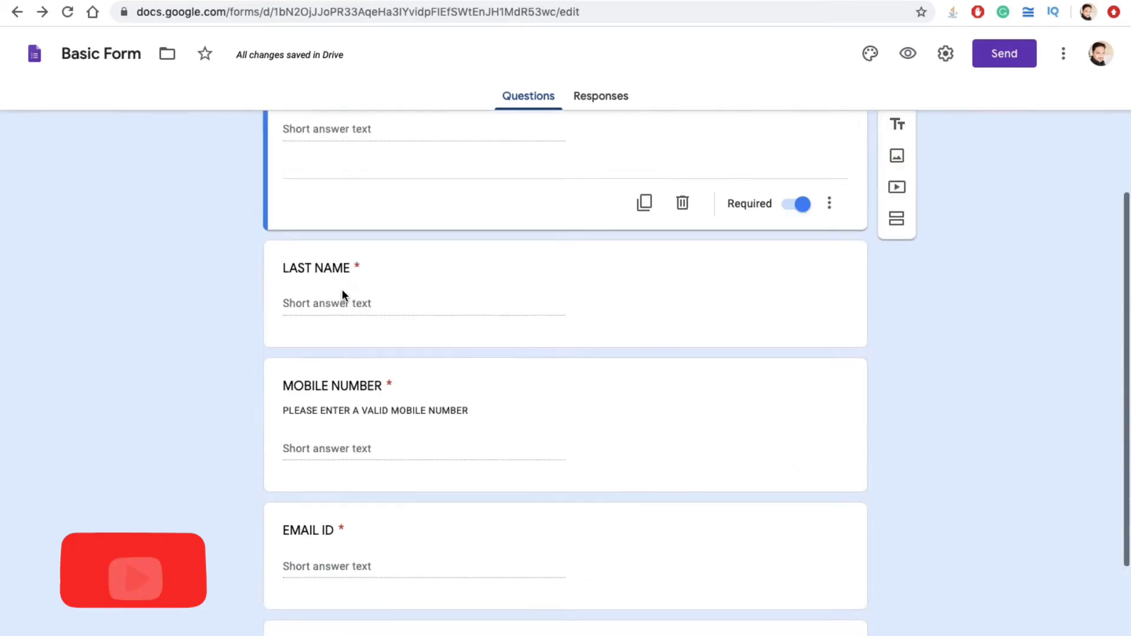
Step: Add a PLAN INFORMATION title block above the SELECT PLAN NAME question
click(353, 454)
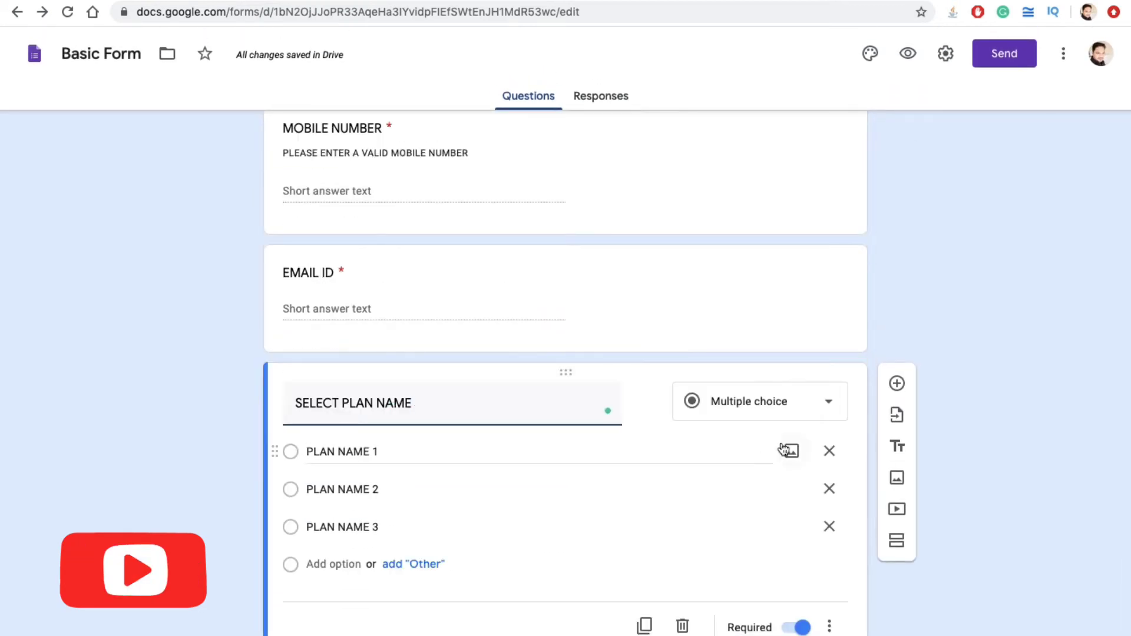
click(896, 444)
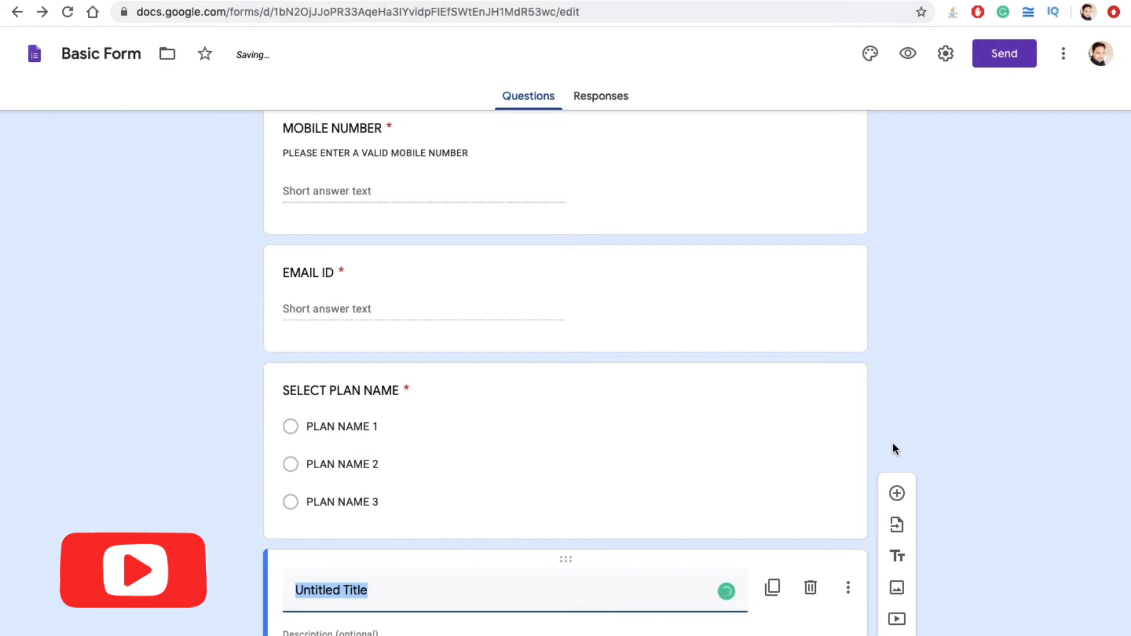
text(PLAN INFO)
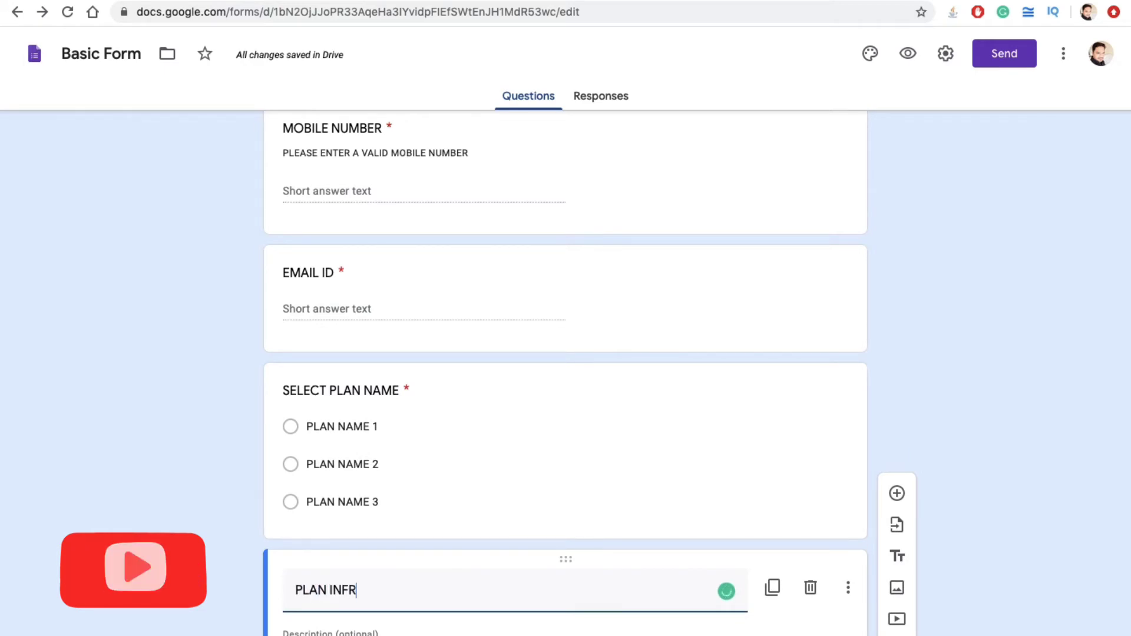
text(RMATION)
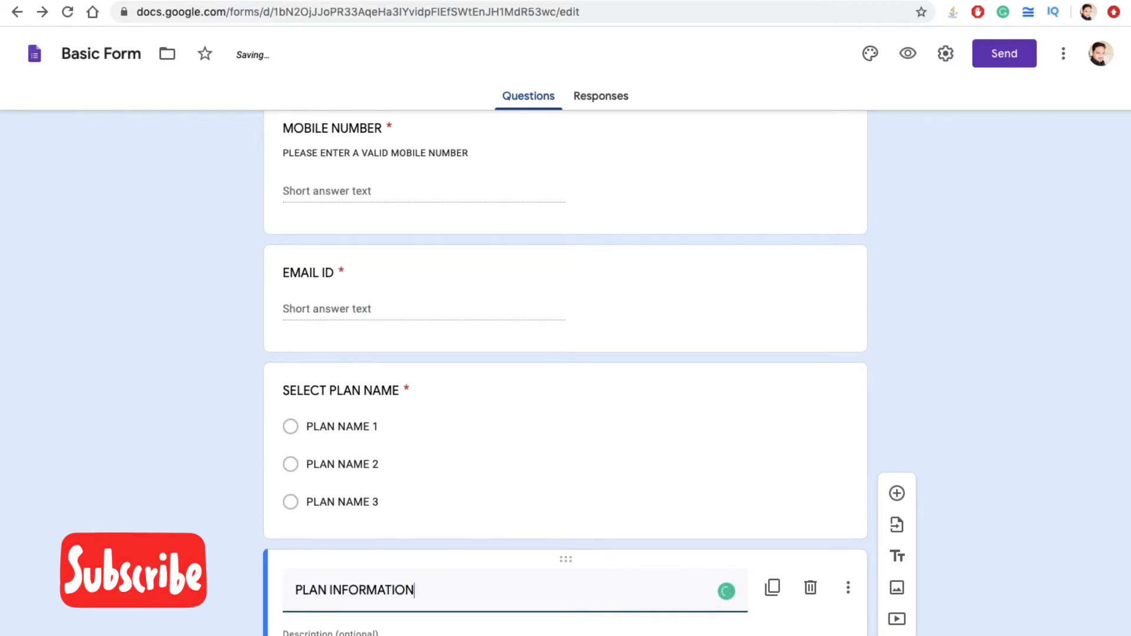
drag(573, 561, 560, 366)
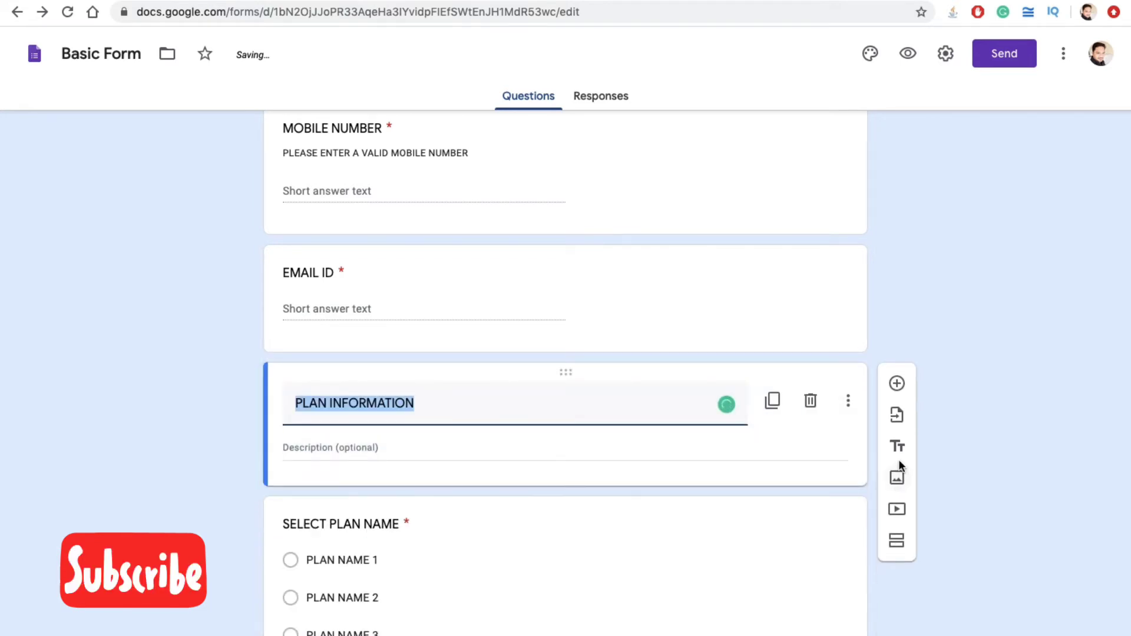
click(1040, 633)
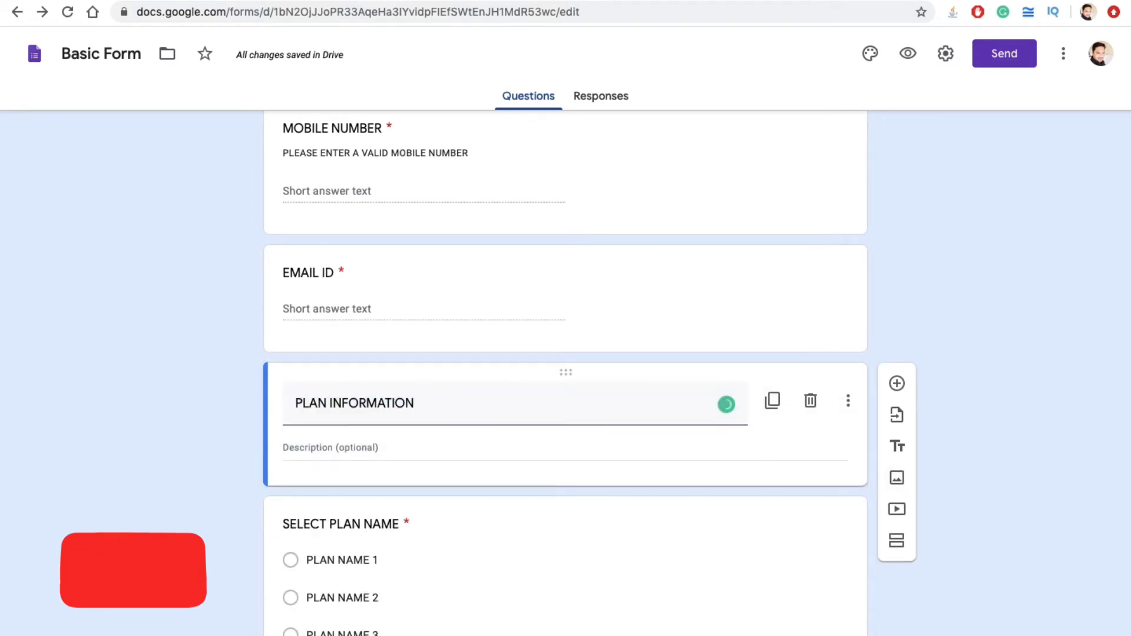
scroll(665, 448, up, 8)
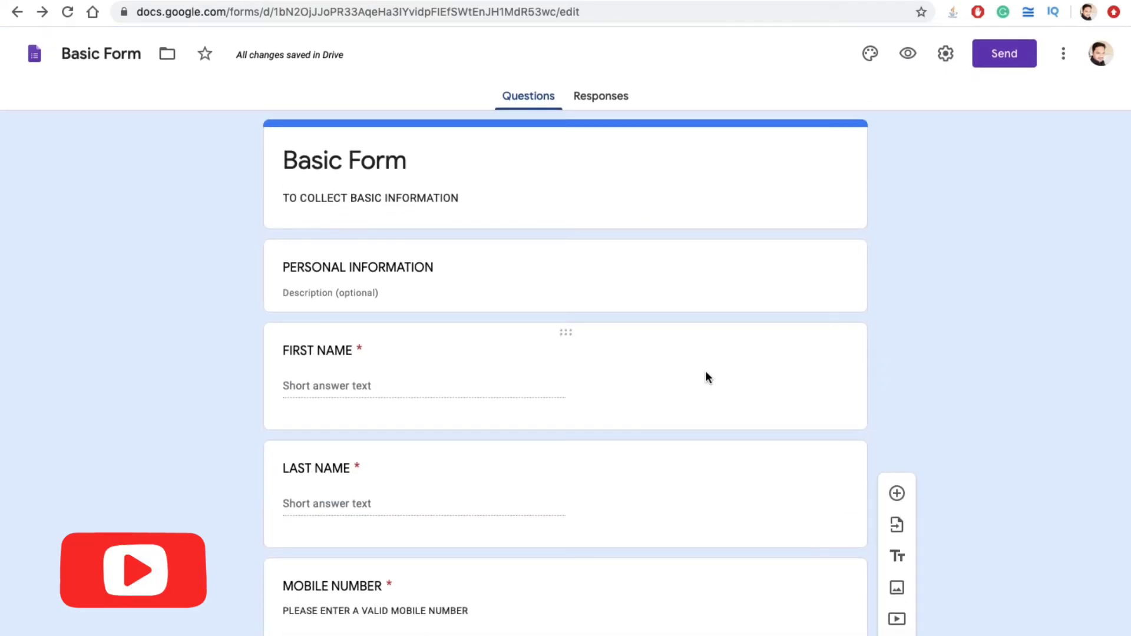
click(706, 374)
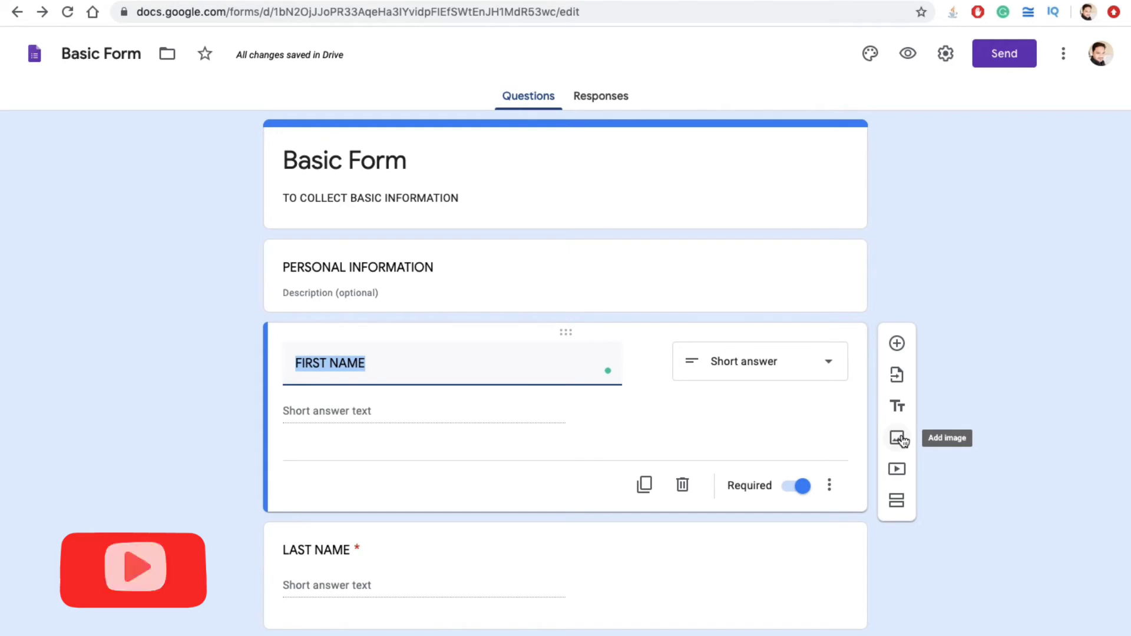
click(898, 437)
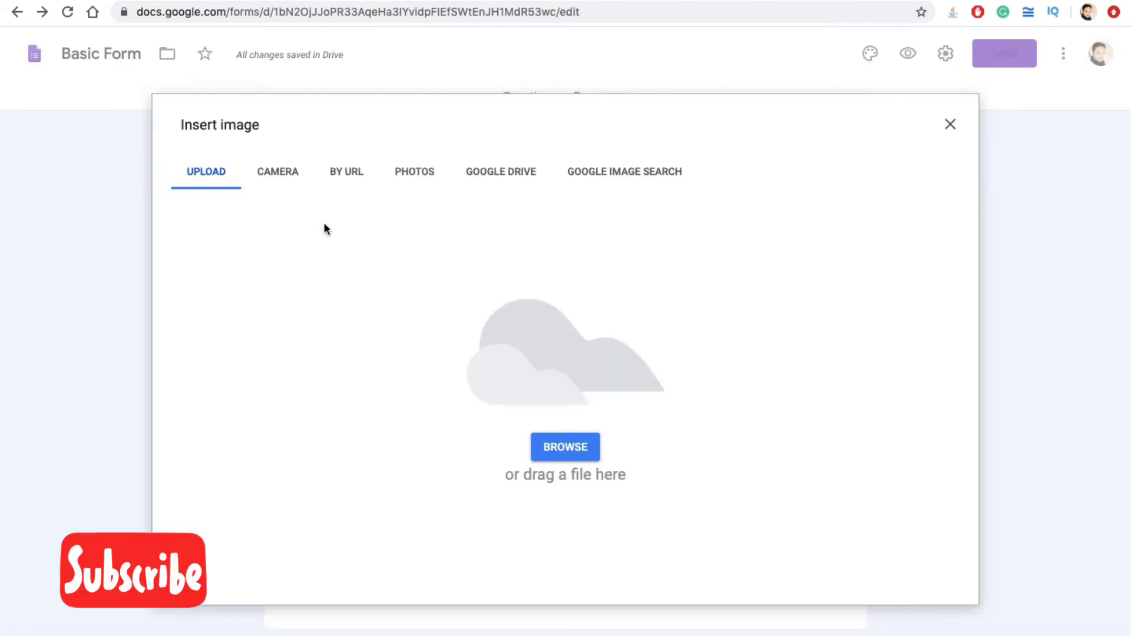
click(266, 177)
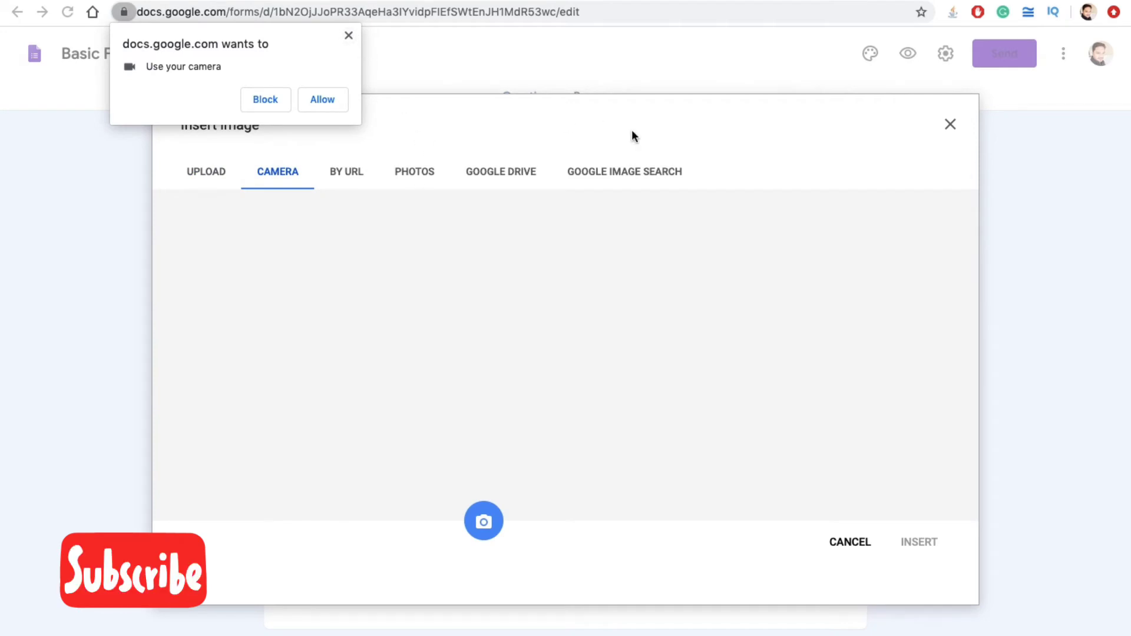
click(349, 35)
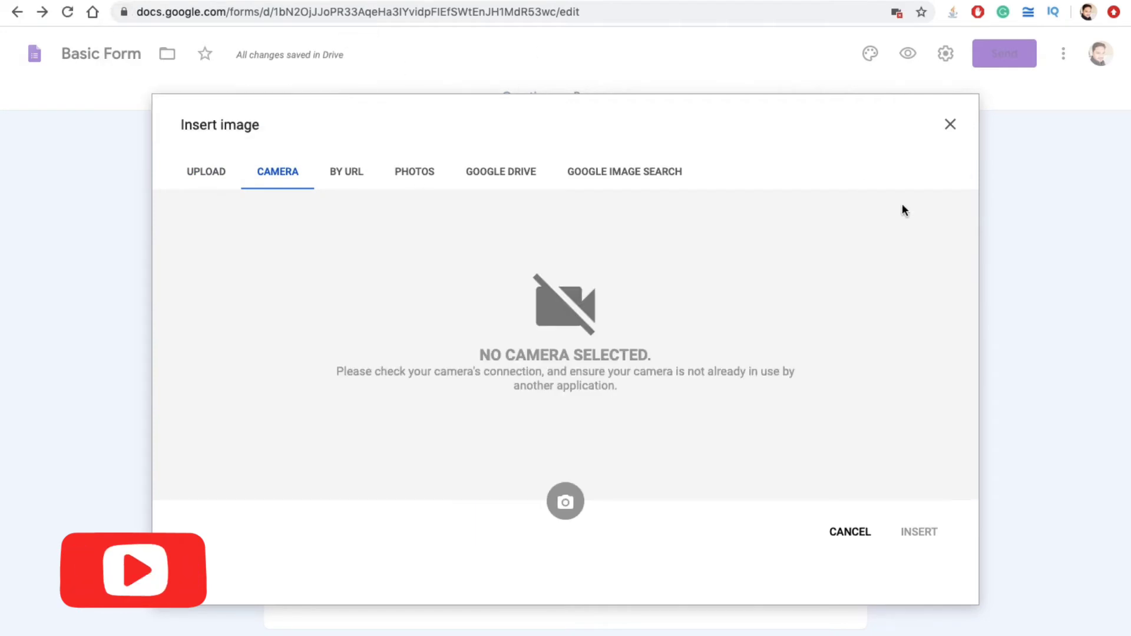
click(950, 125)
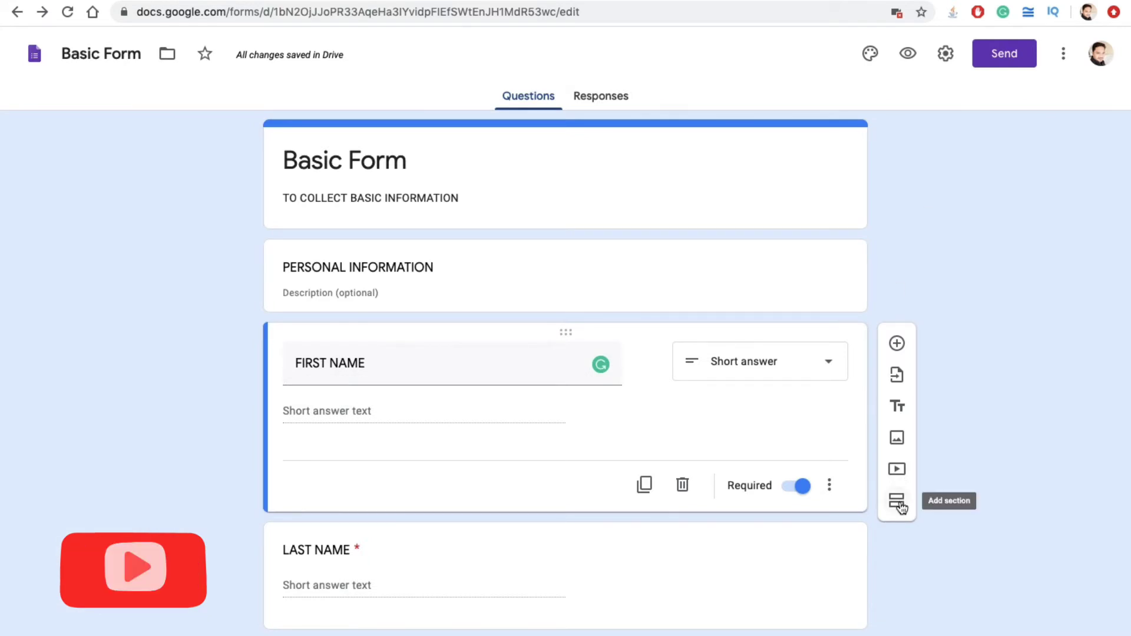
scroll(422, 352, down, 5)
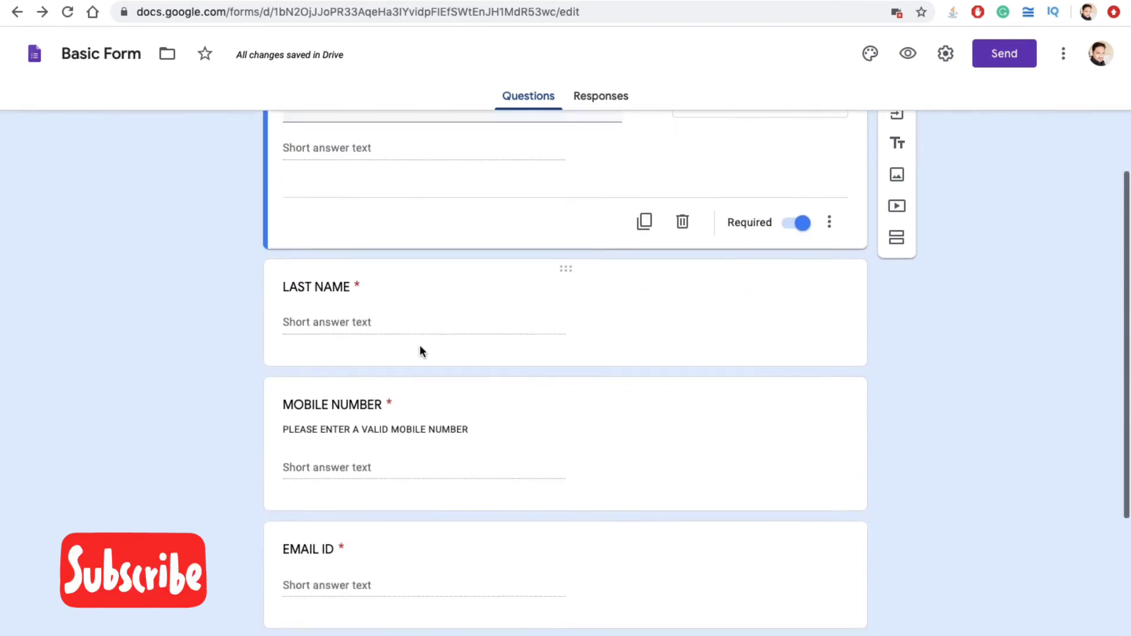
scroll(421, 347, up, 5)
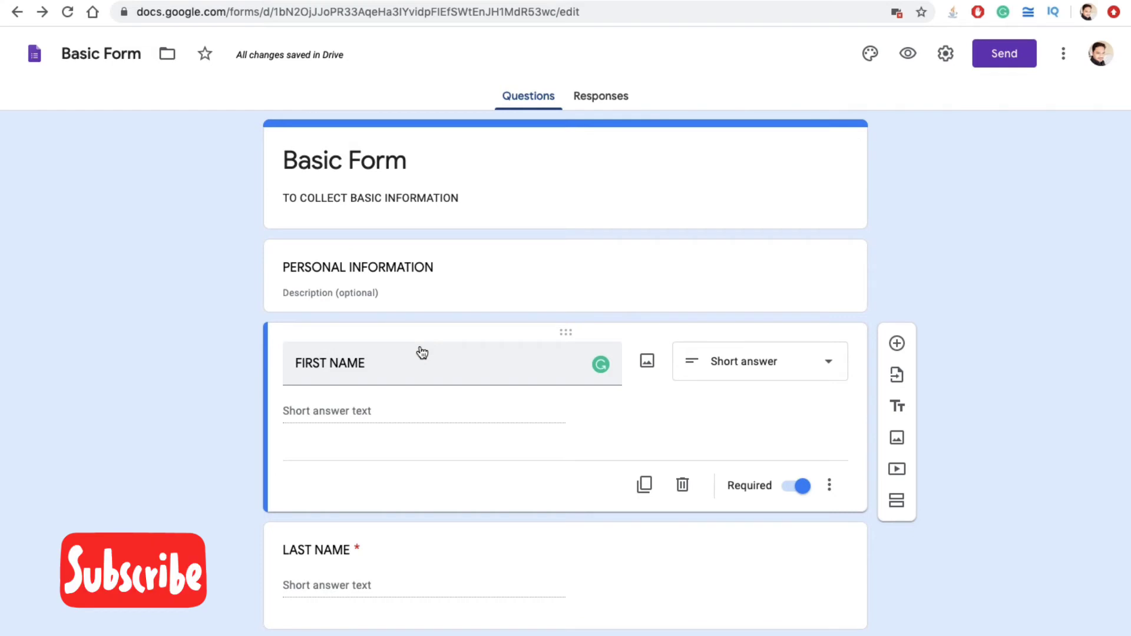
Step: Open the Send form dialog for Basic Form and enter a recipient's e-mail address in the To field
click(1000, 65)
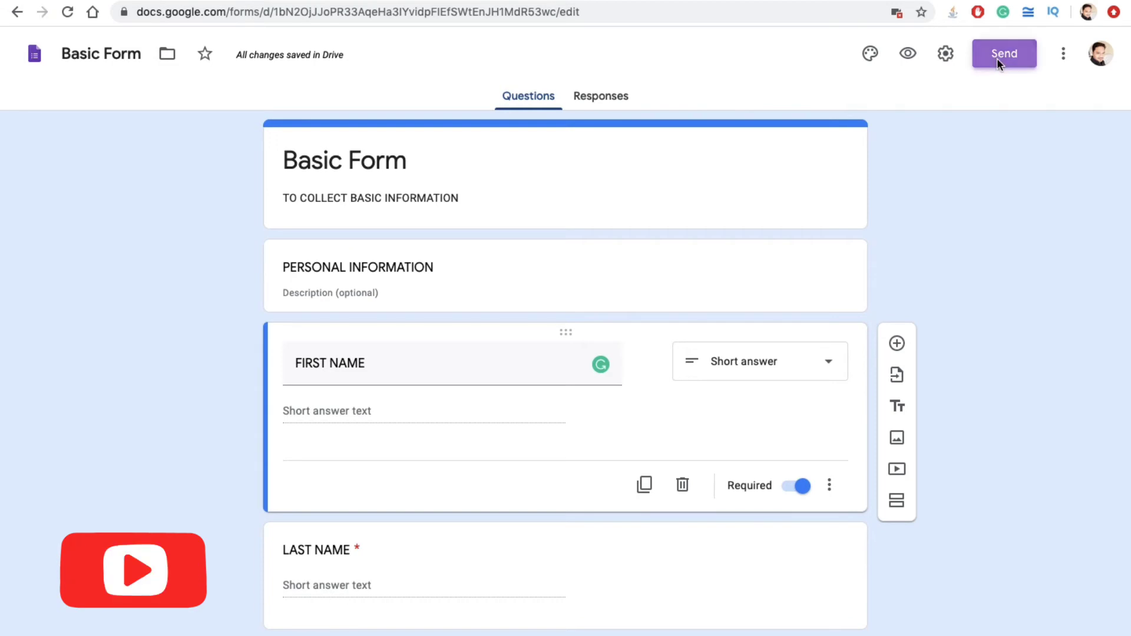
click(376, 264)
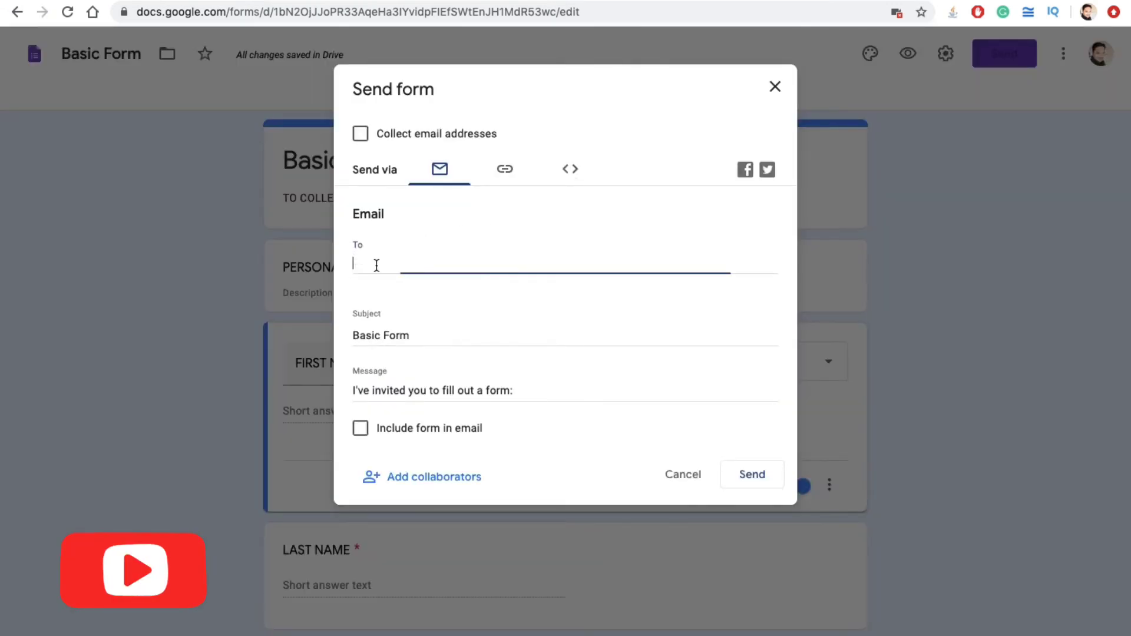
text(GSFG@)
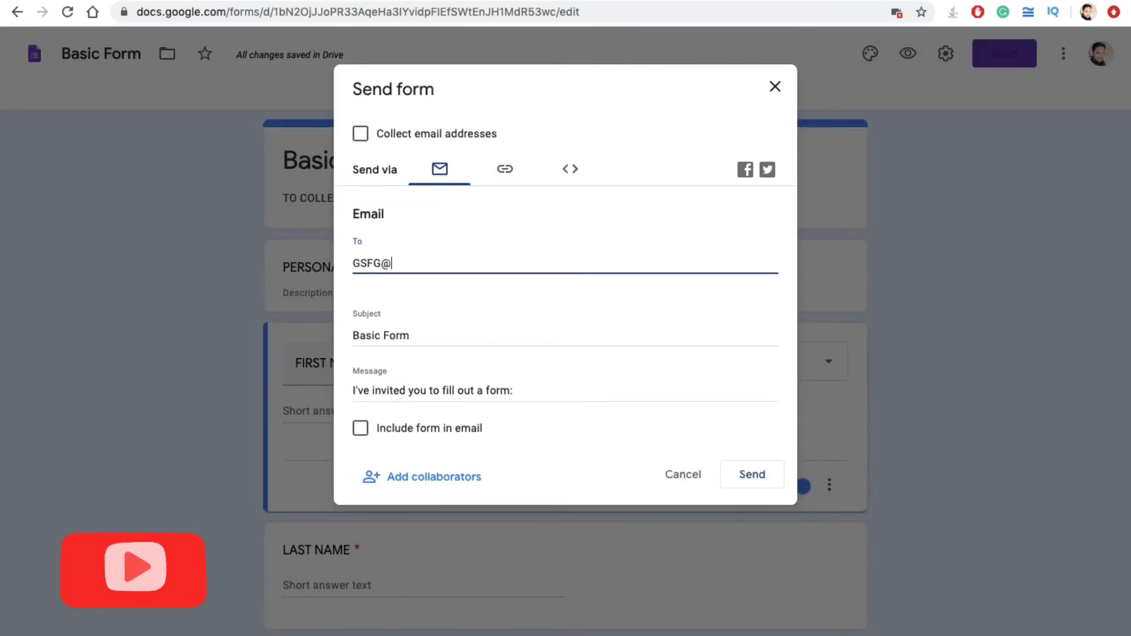
text(AHSDG.COM)
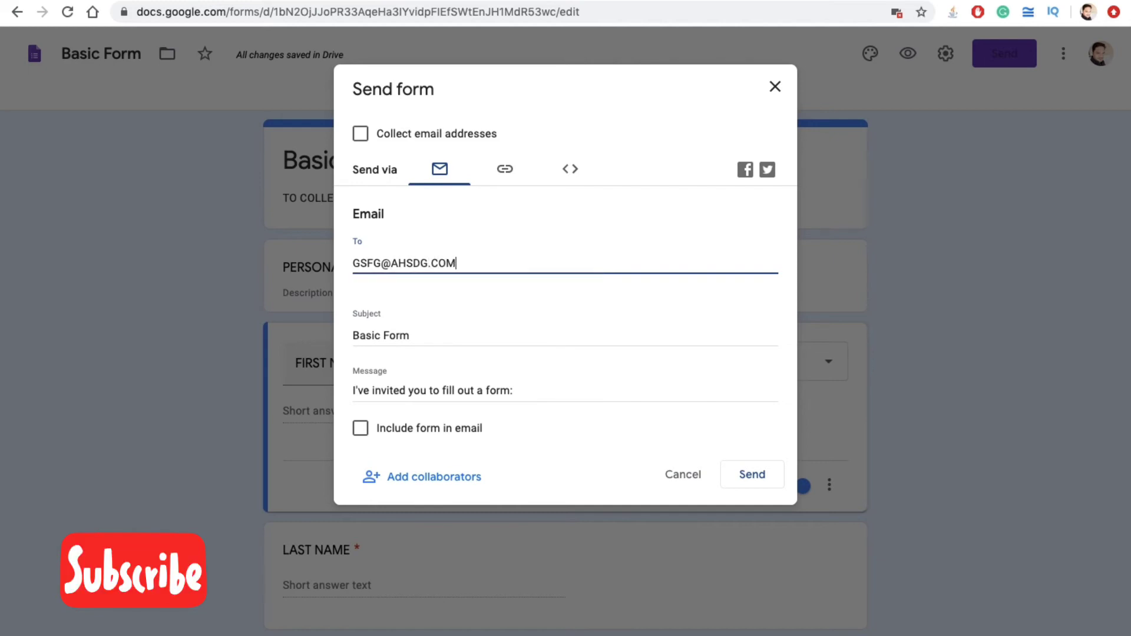
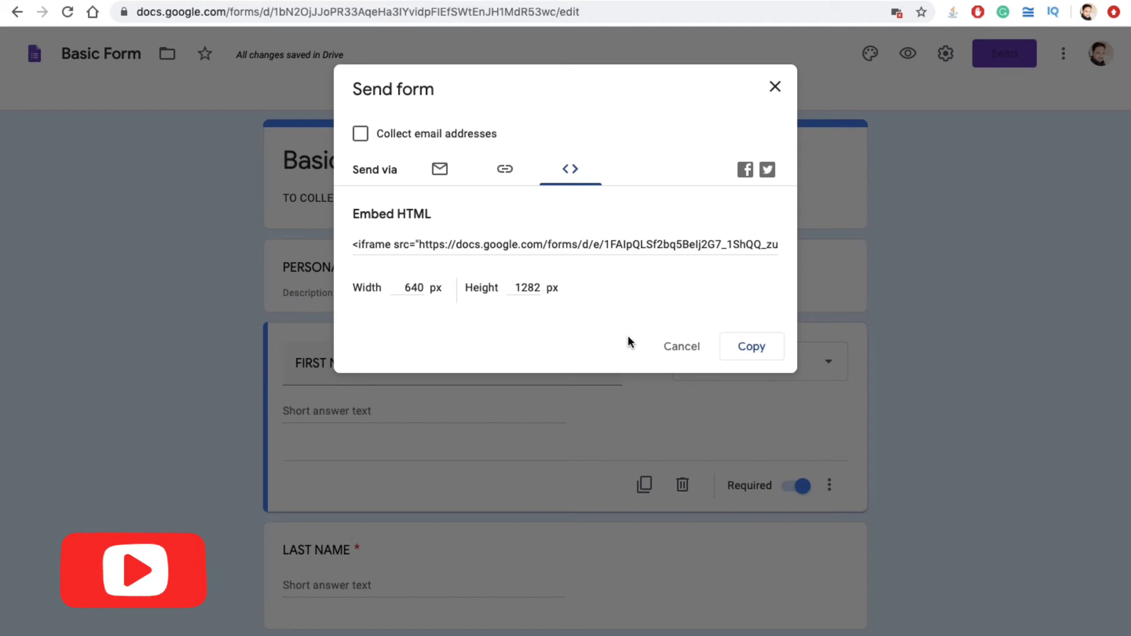
Step: Select the Basic Form embed HTML code, then close the Send form dialog
click(567, 240)
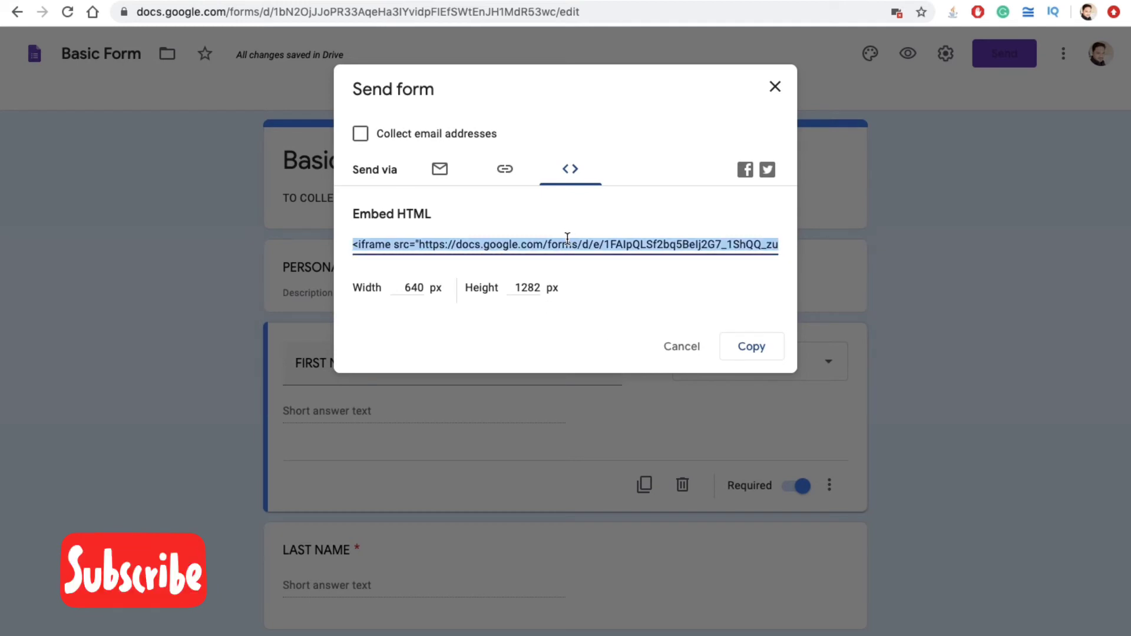
click(775, 89)
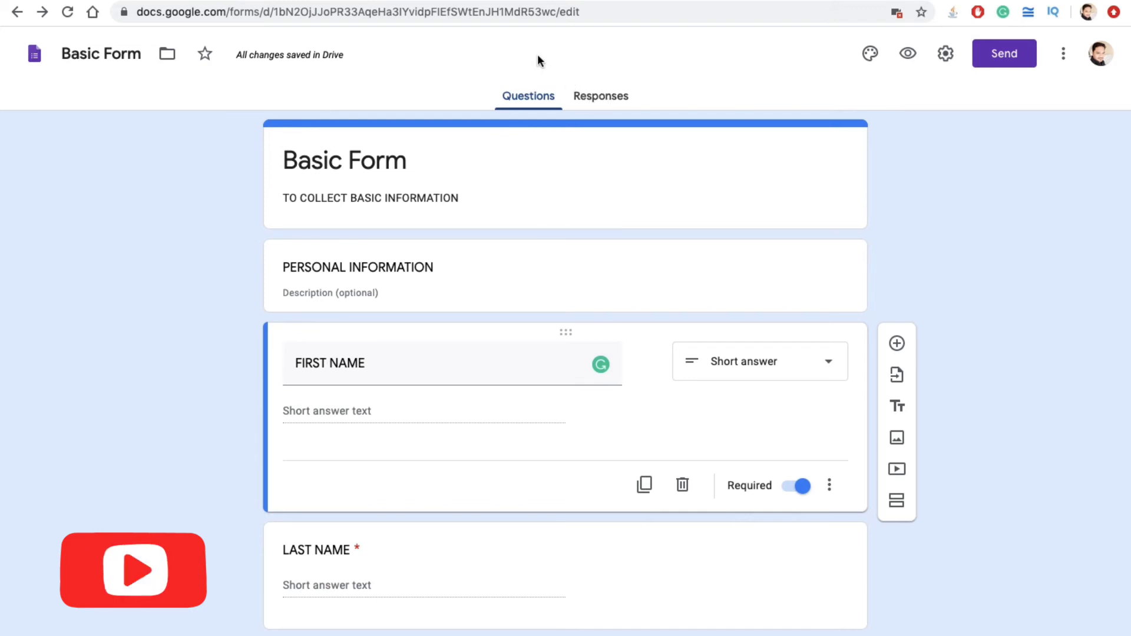
right_click(578, 94)
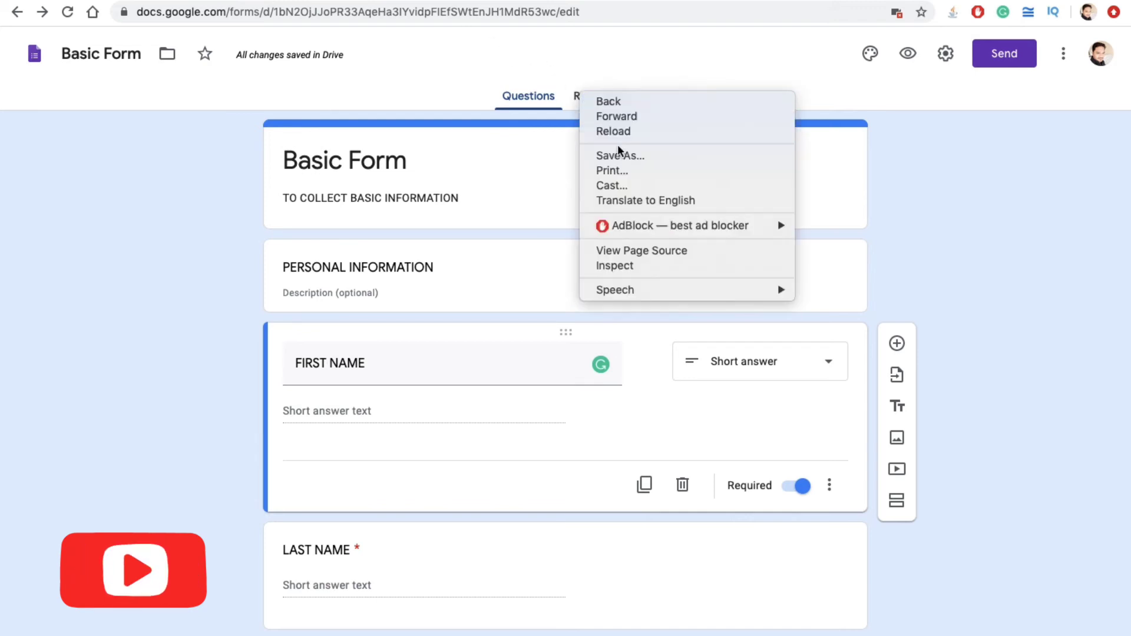
click(595, 13)
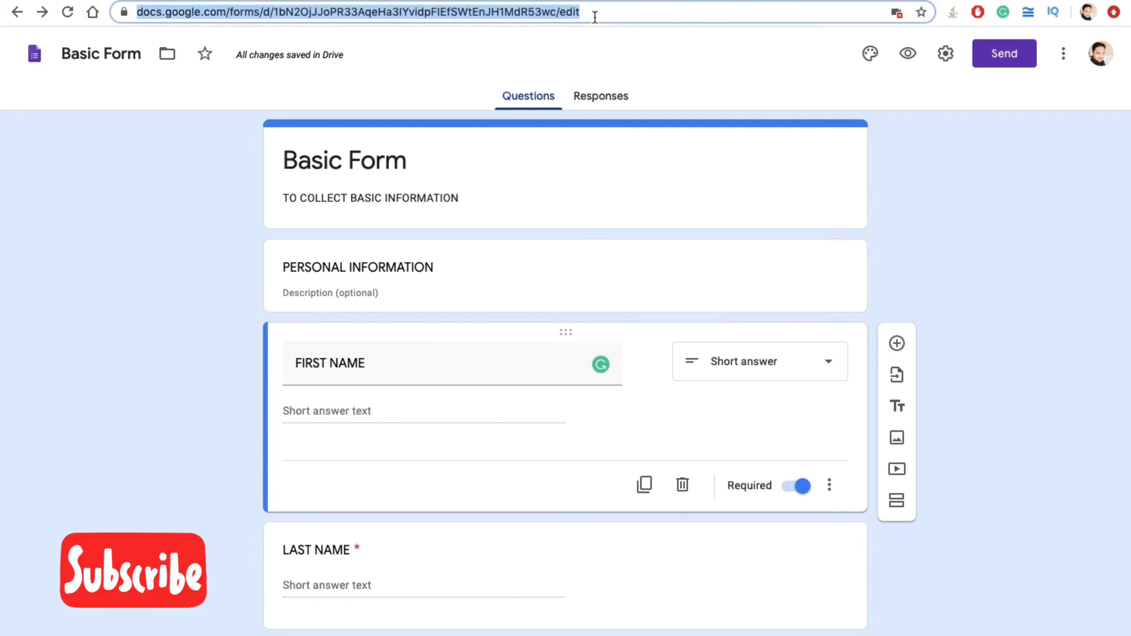
click(594, 101)
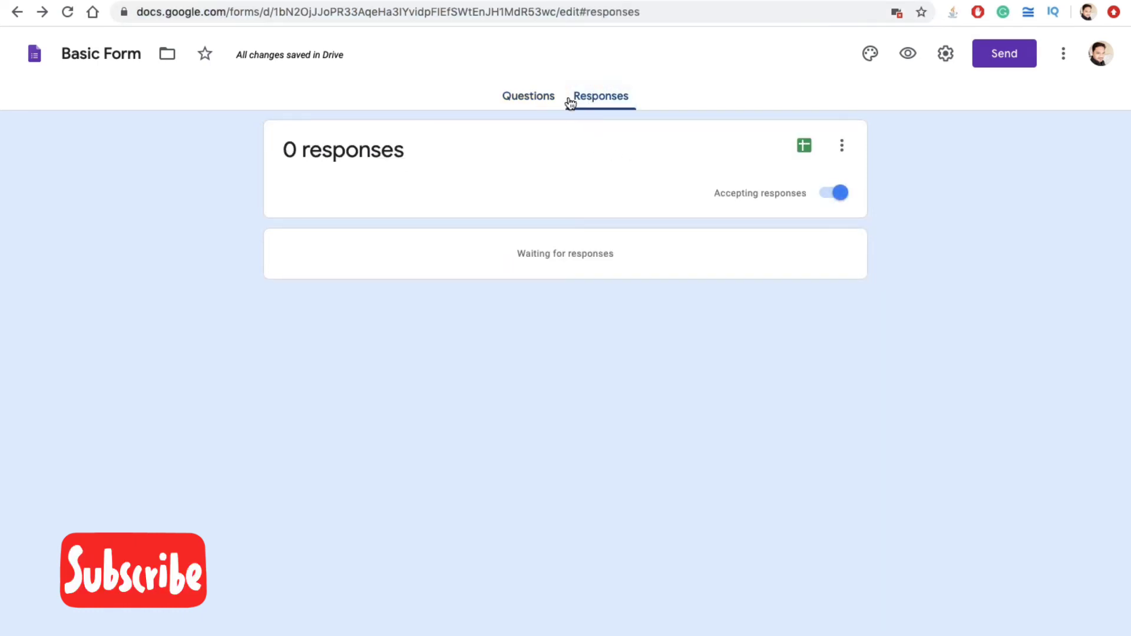
click(551, 105)
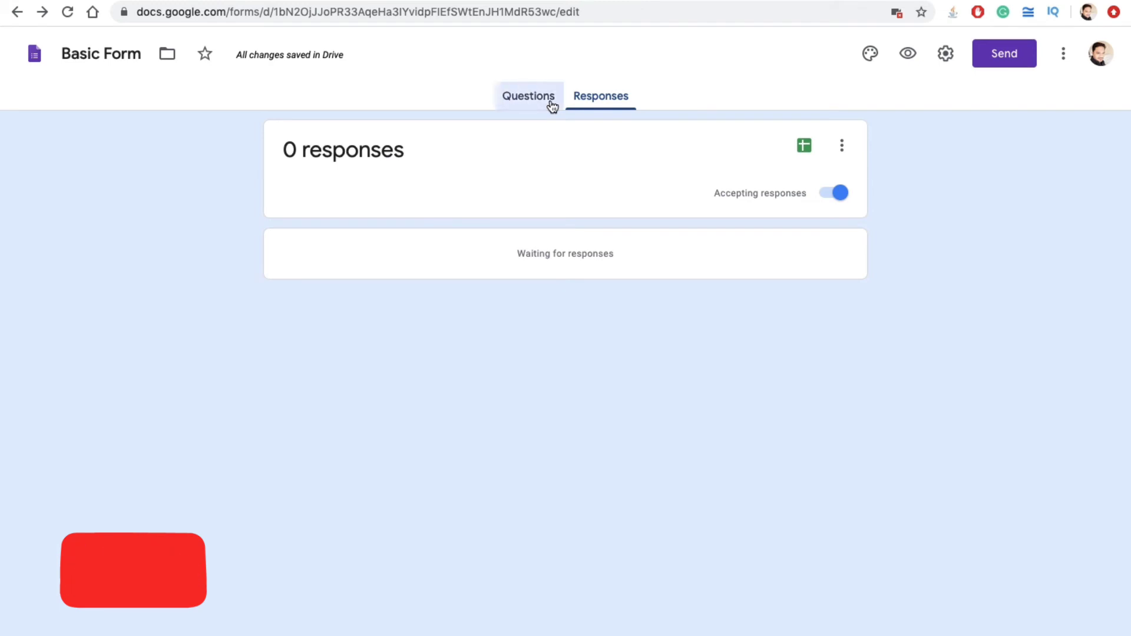
right_click(913, 56)
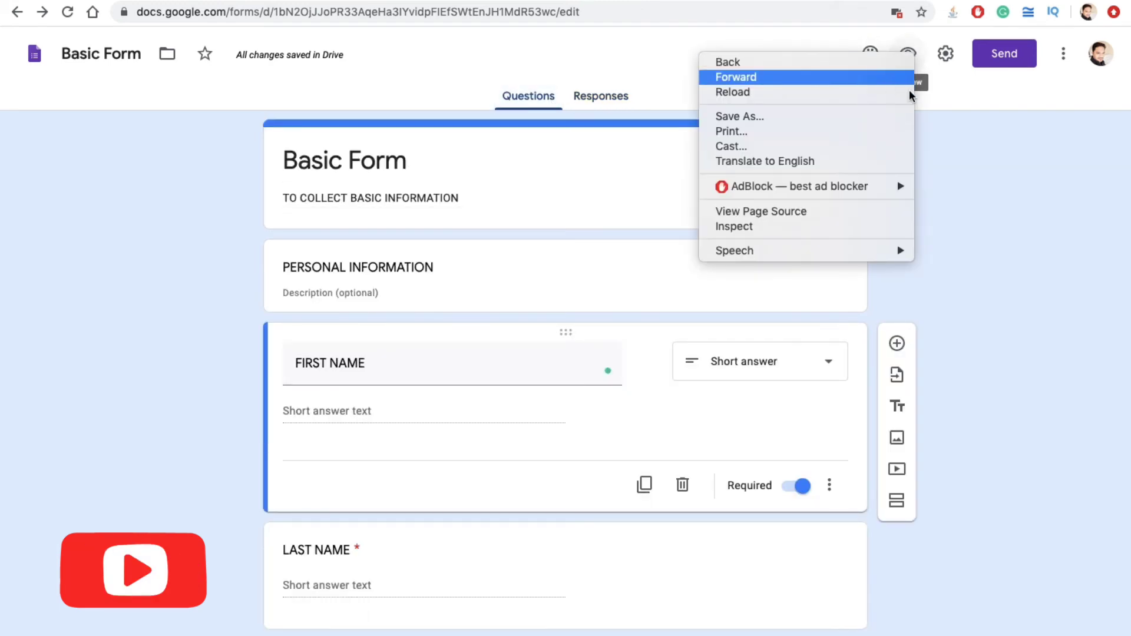
click(1025, 190)
Step: Preview Basic Form and enter a test first name, last name and numeric mobile number
click(908, 53)
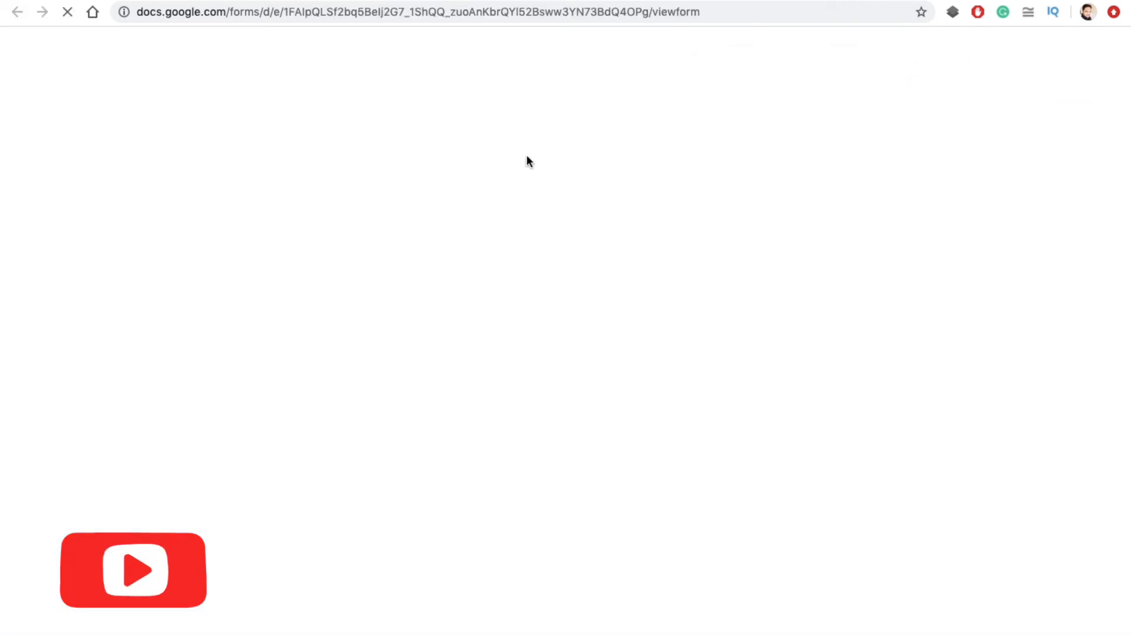
scroll(486, 350, down, 8)
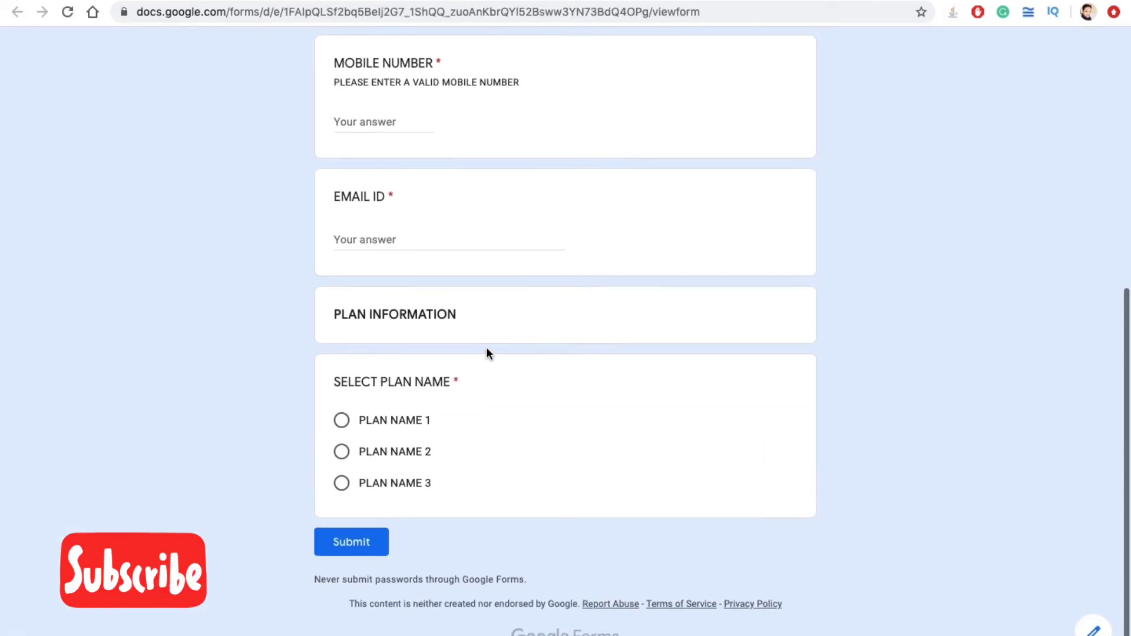
scroll(486, 350, up, 8)
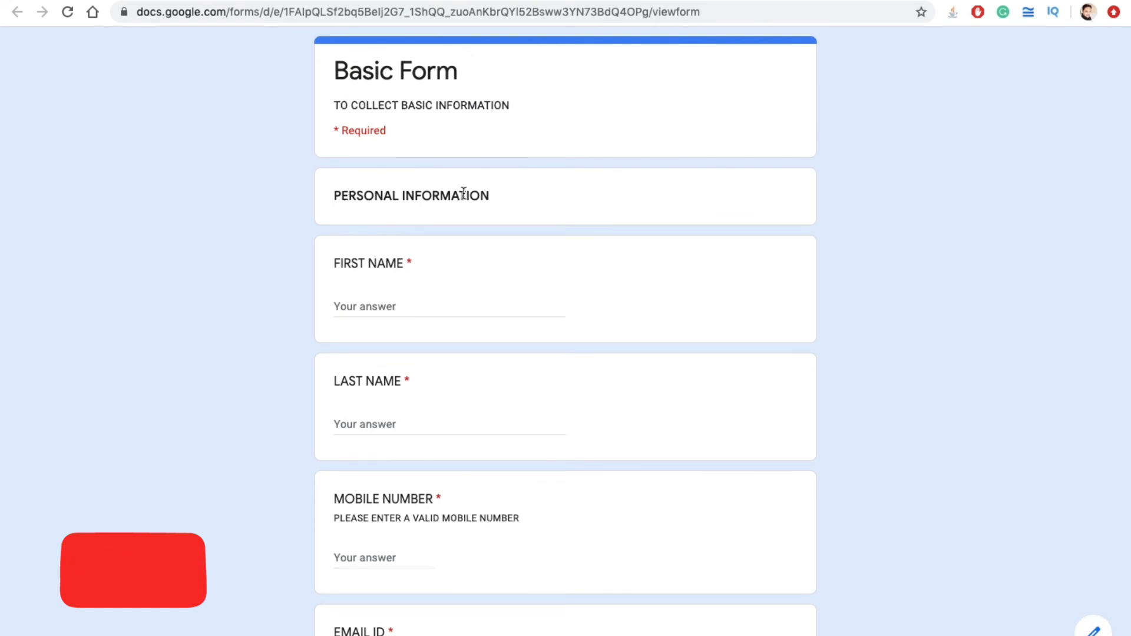
click(375, 307)
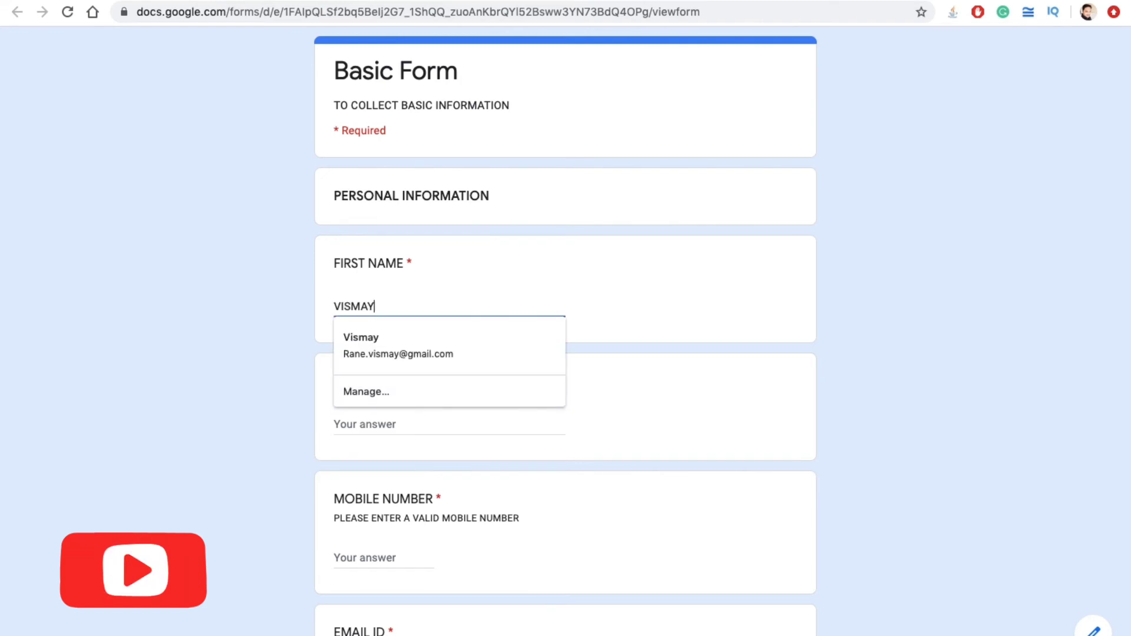
key(Tab)
key(Tab)
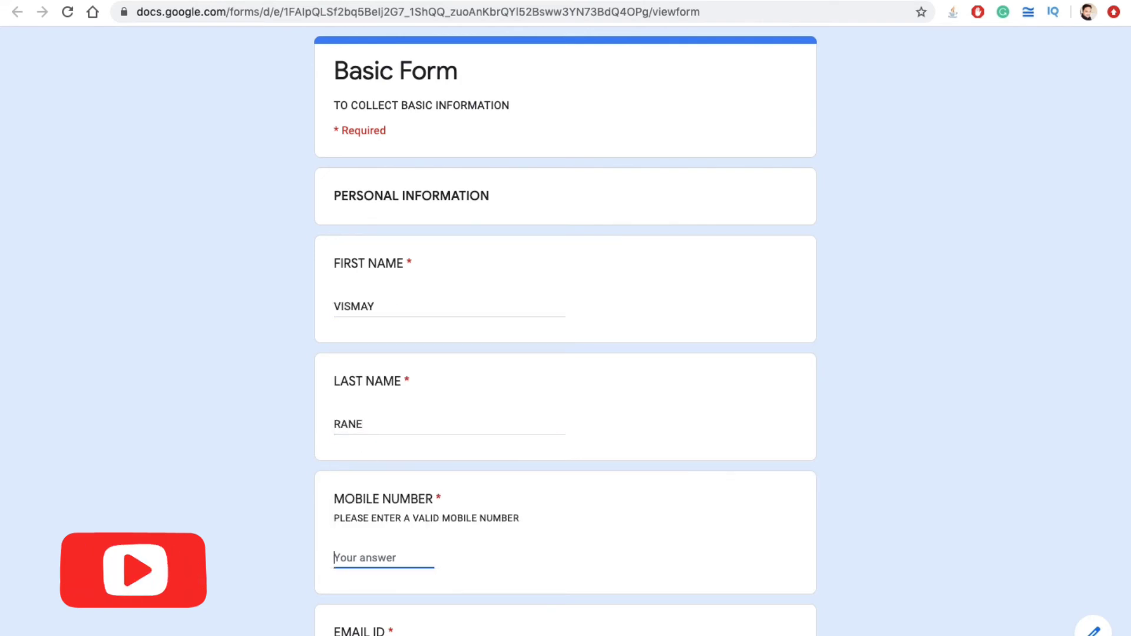
text(ASDHBJASD)
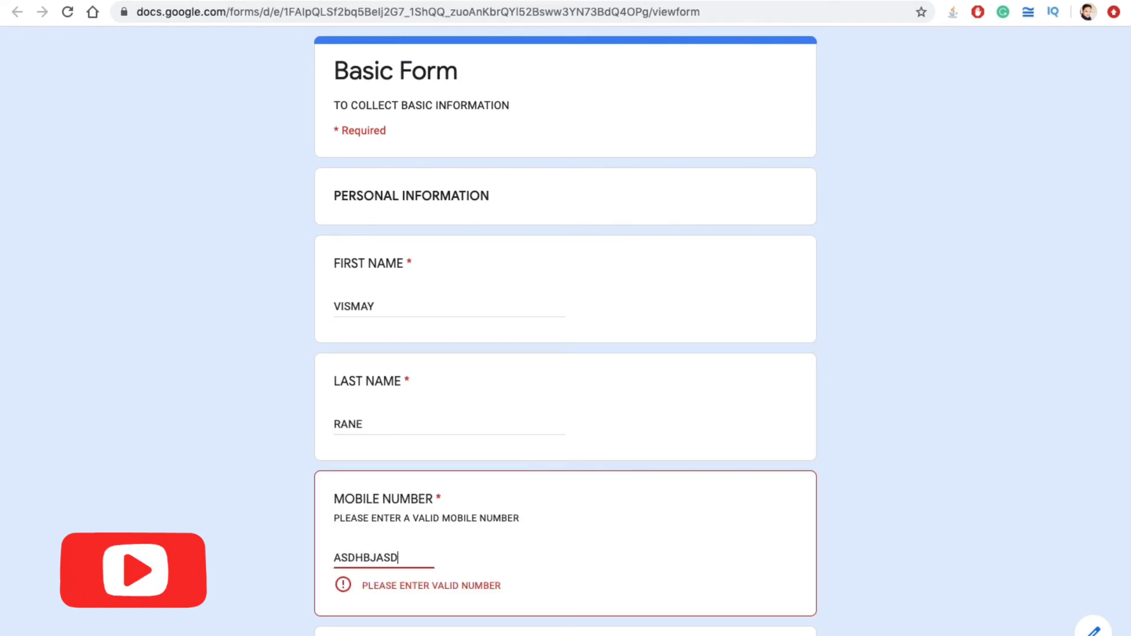
double_click(355, 556)
text(99)
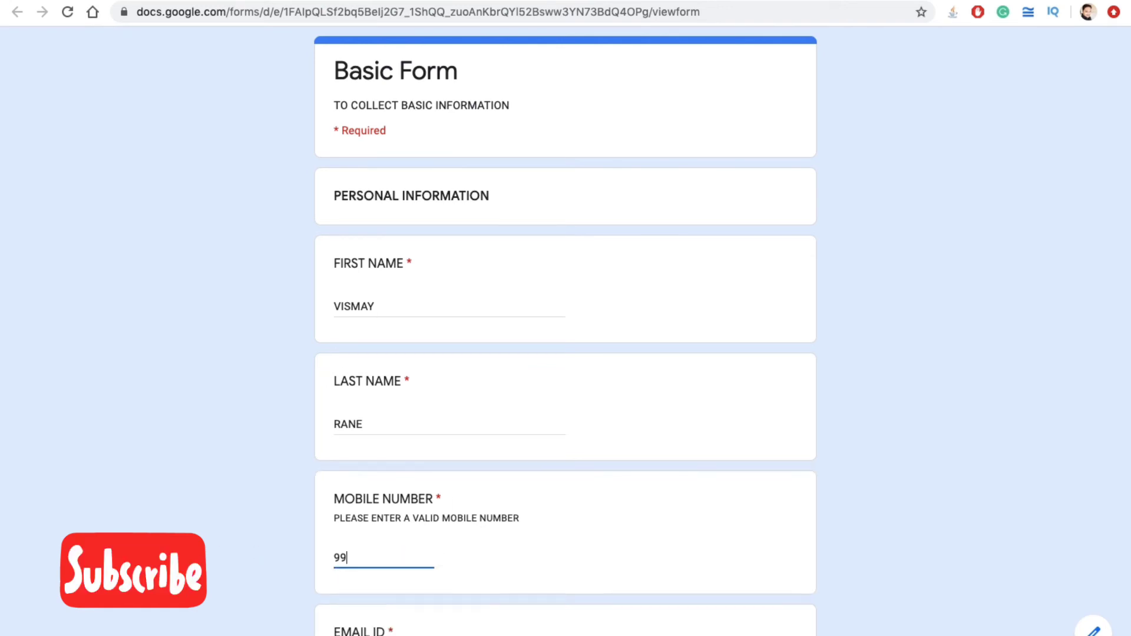
text(999999)
Step: Enter a test e-mail address, choose PLAN NAME 1 and submit the response
scroll(269, 577, down, 5)
click(401, 401)
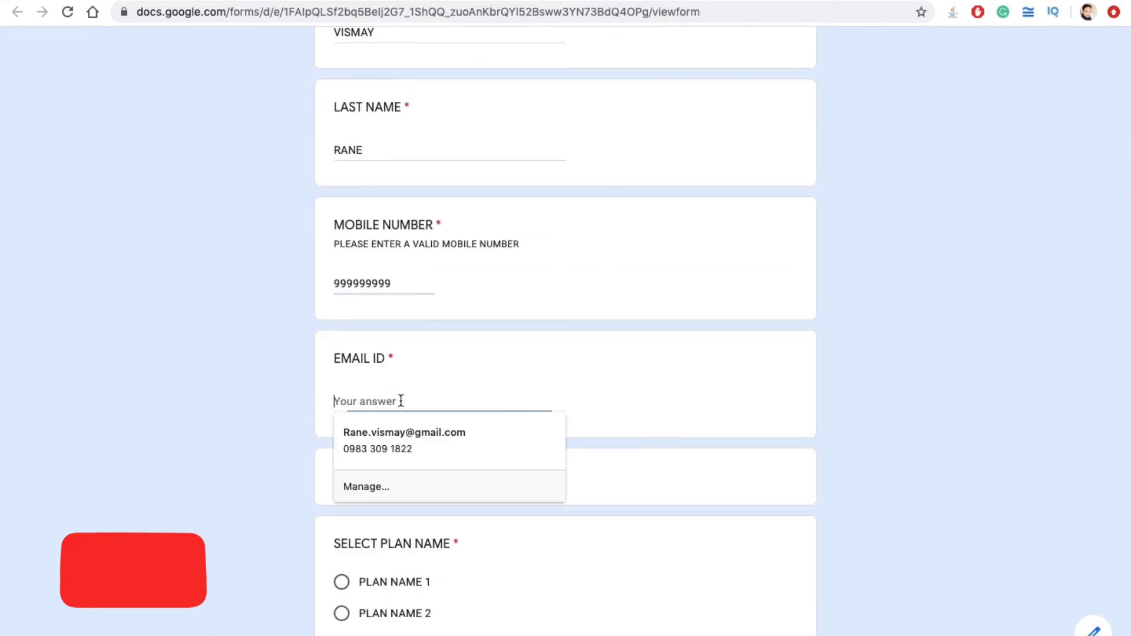
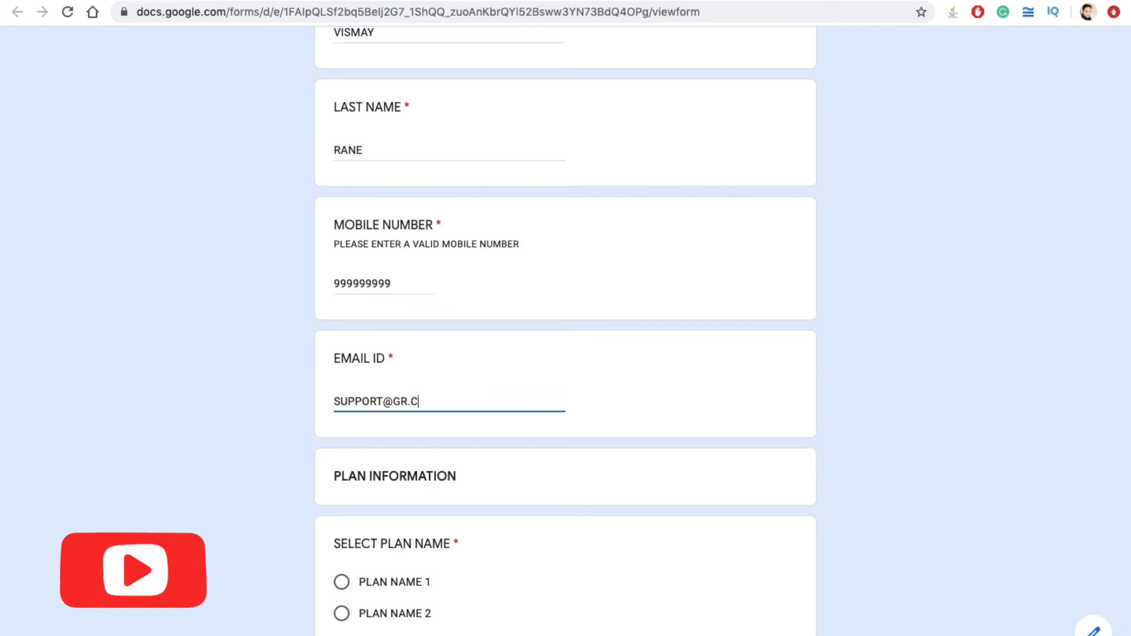
scroll(407, 468, down, 3)
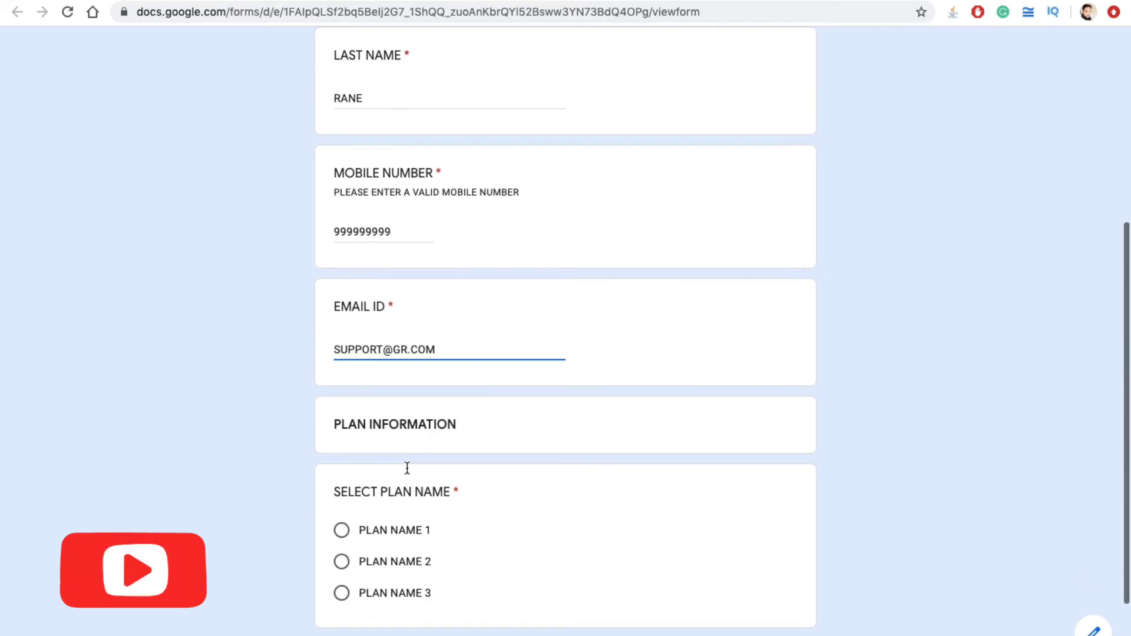
click(358, 422)
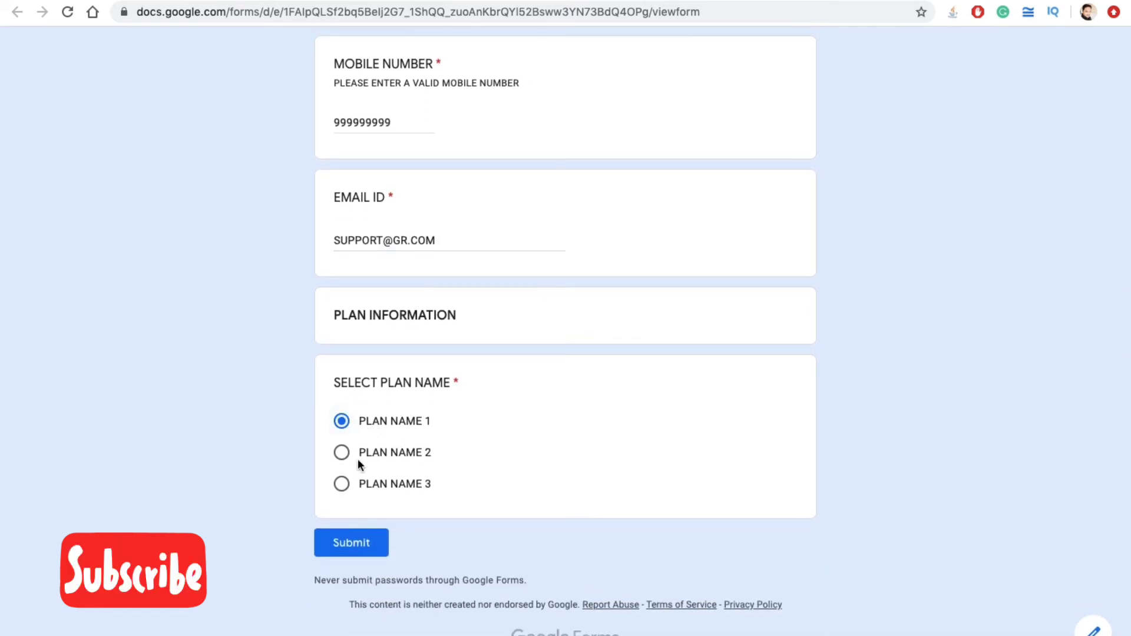
click(353, 541)
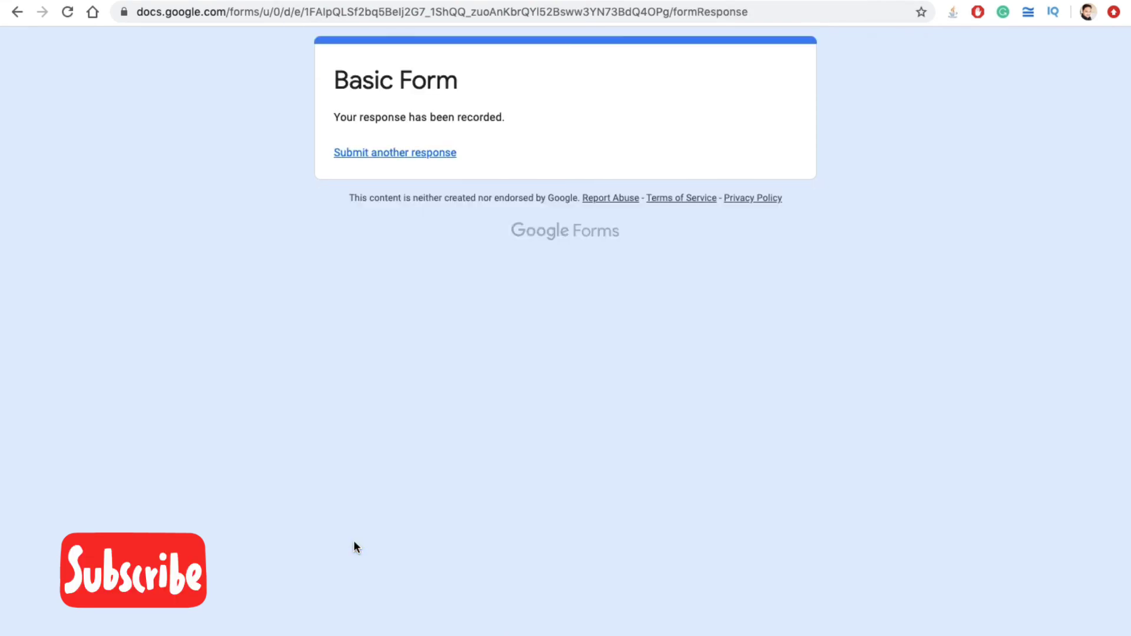
Step: Return to the Basic Form editor and review the Responses summary showing 1 response
click(336, 1)
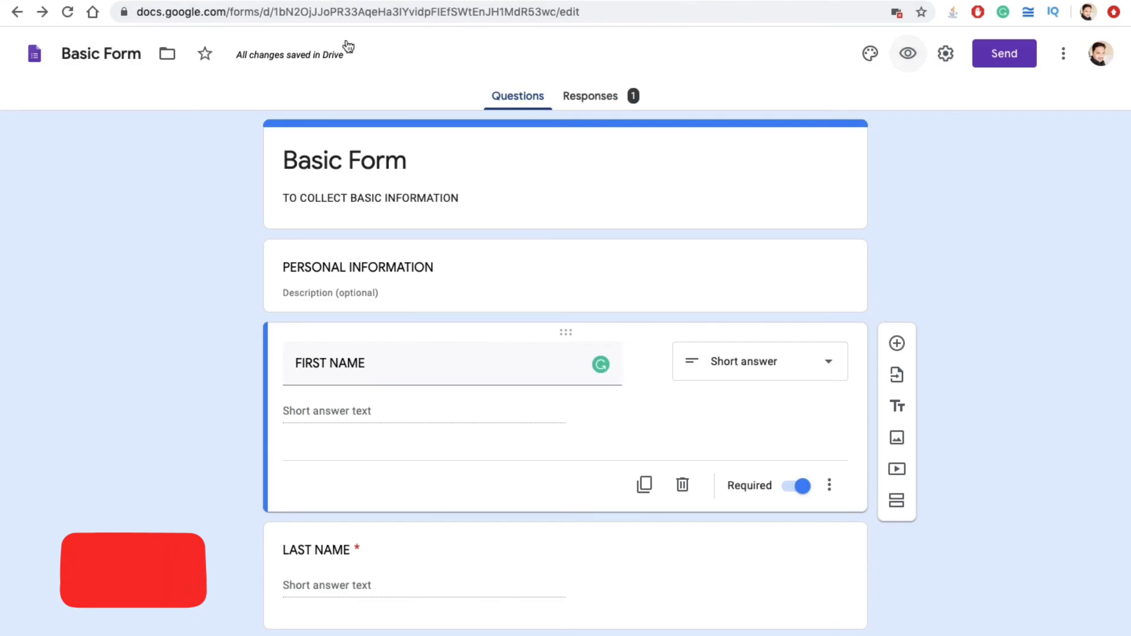
click(427, 2)
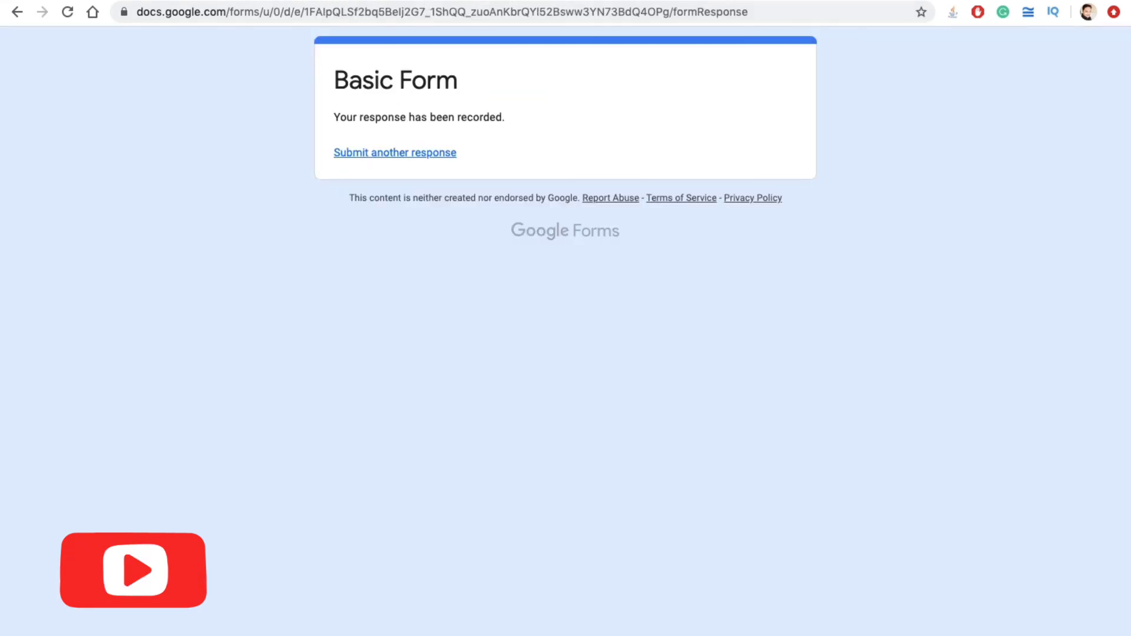
click(337, 2)
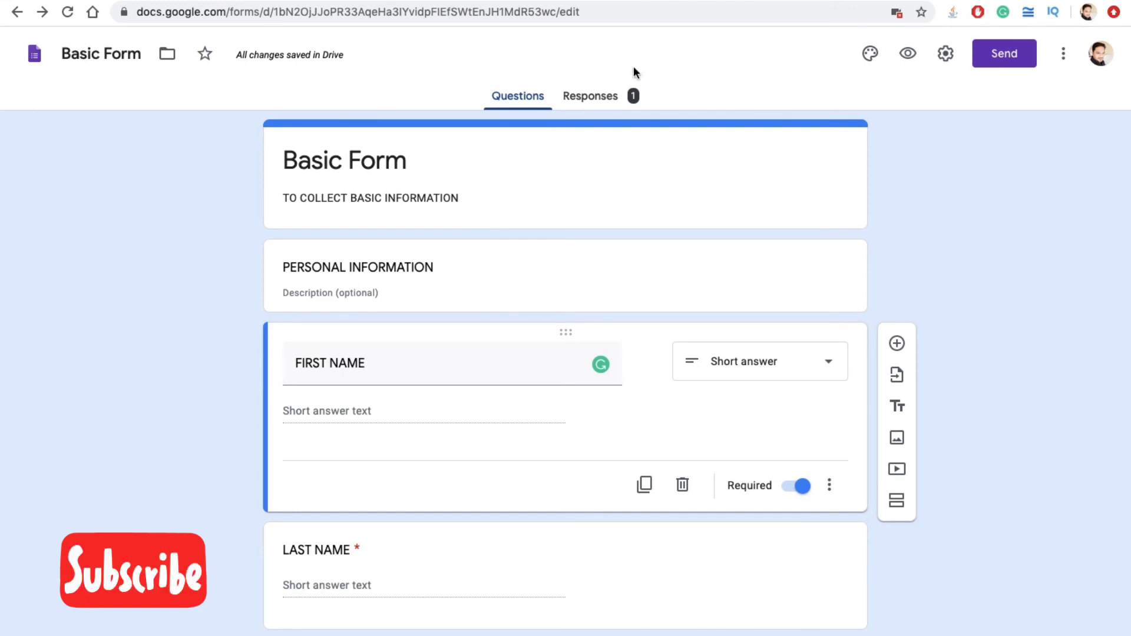
click(607, 101)
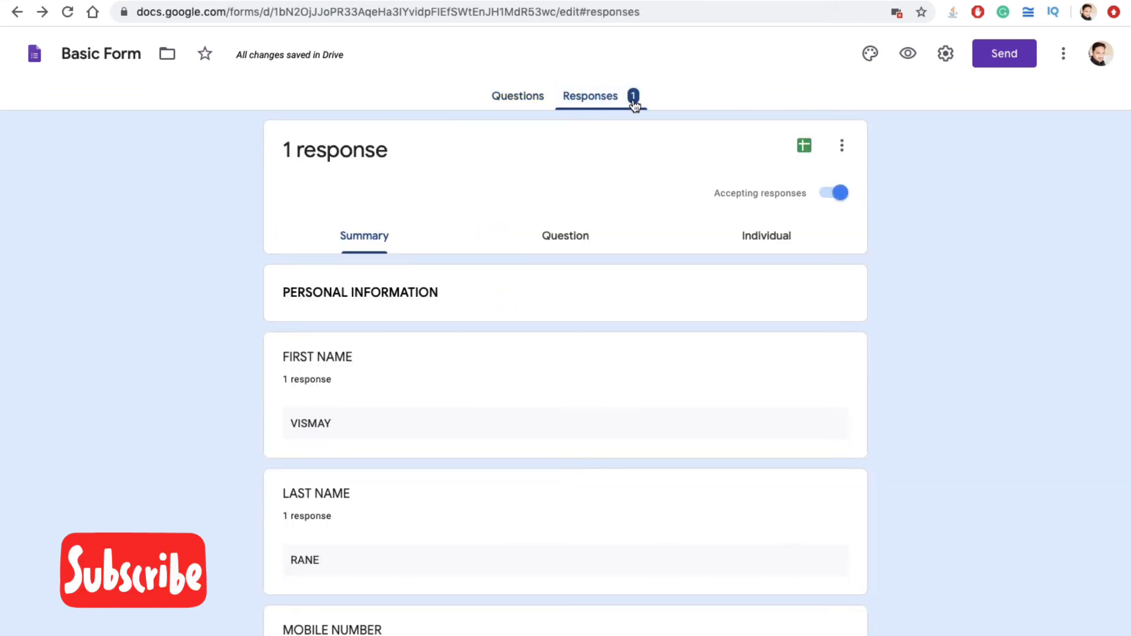
scroll(420, 455, down, 6)
scroll(419, 455, down, 4)
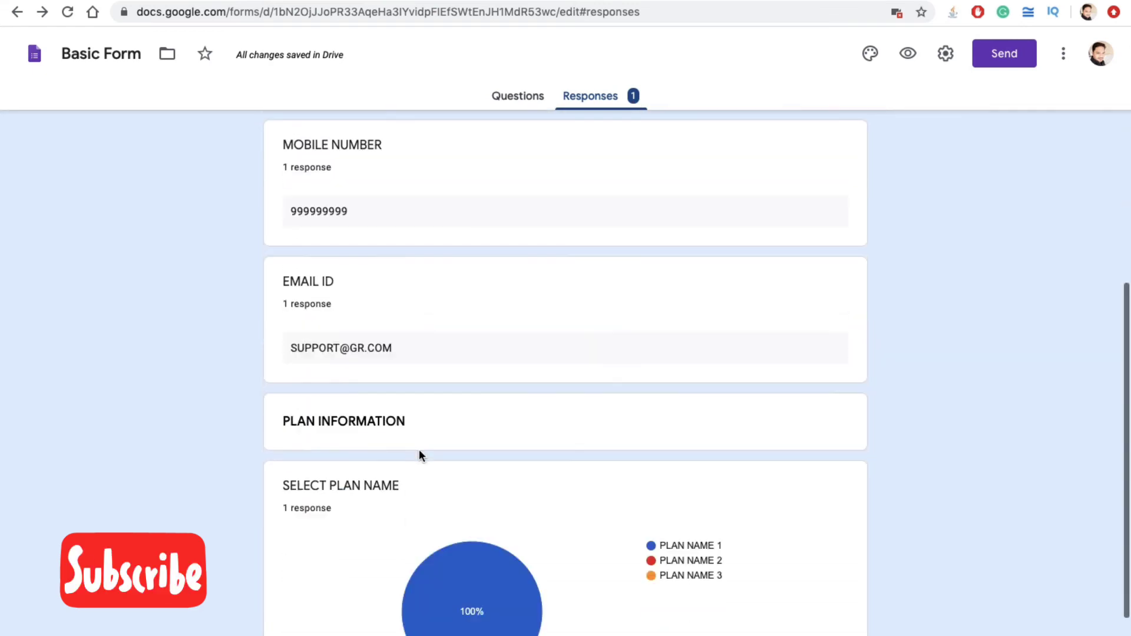
scroll(328, 430, up, 1)
scroll(327, 425, up, 10)
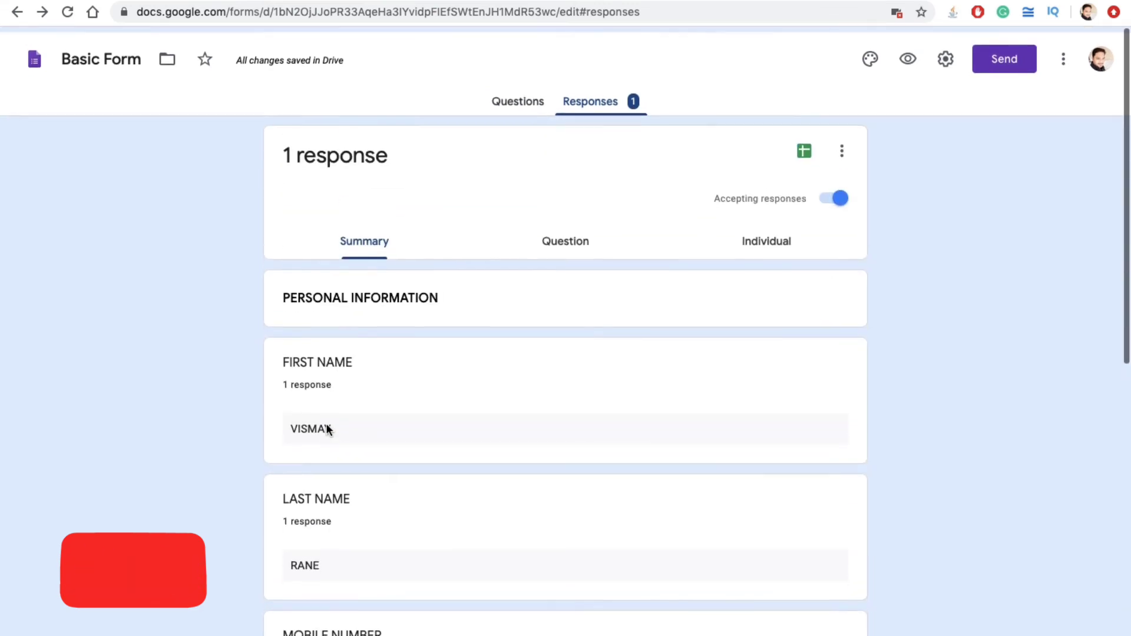
scroll(426, 437, down, 6)
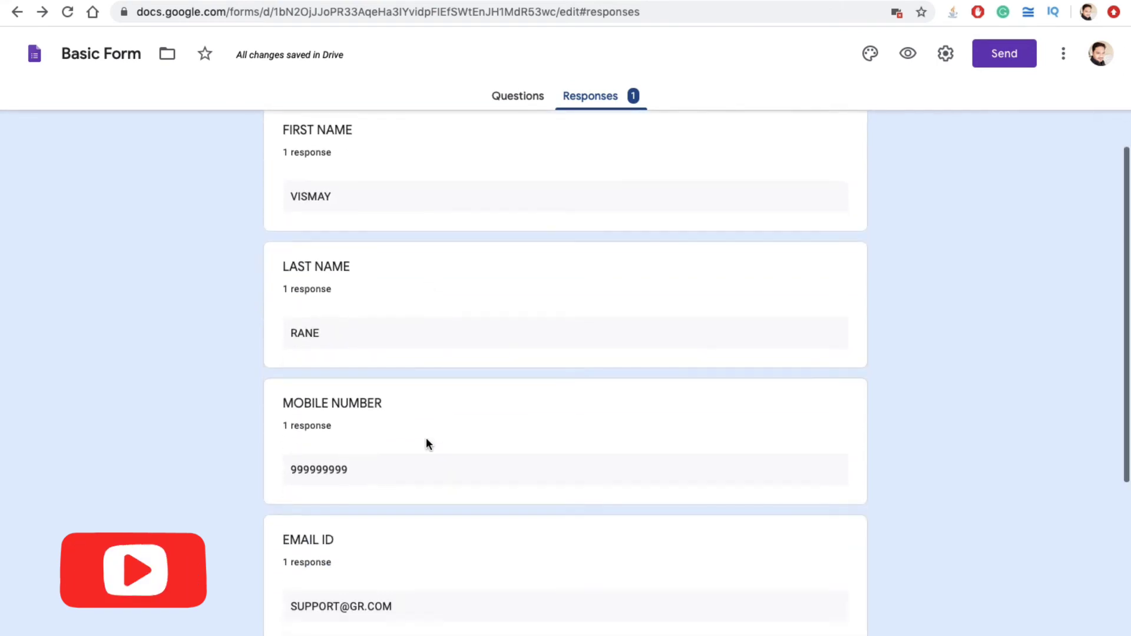
scroll(426, 437, up, 6)
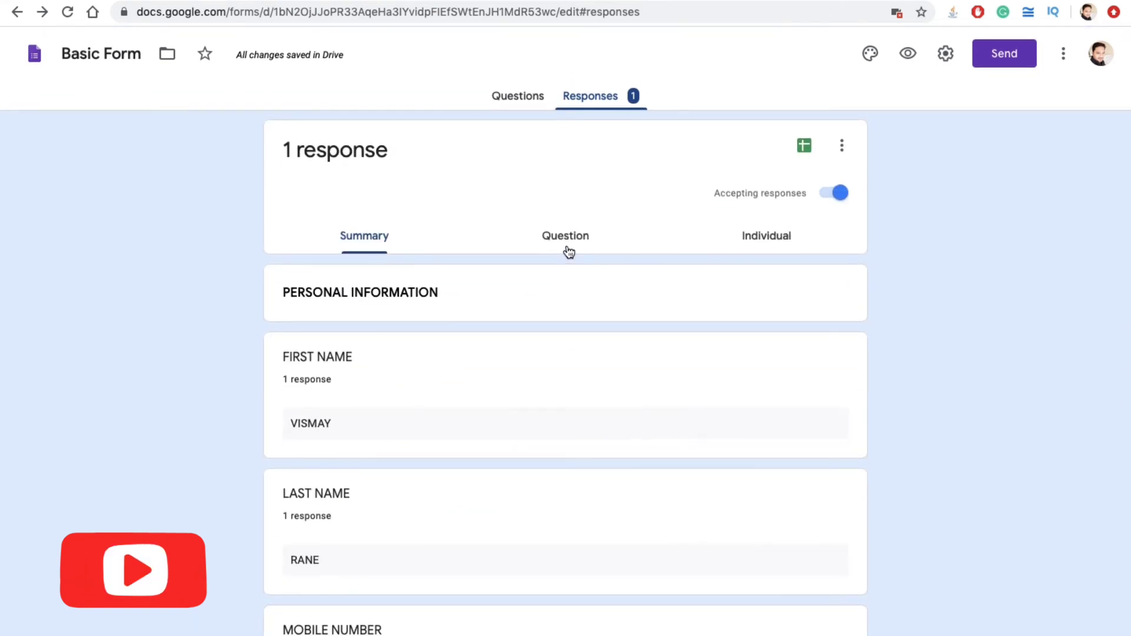
click(567, 246)
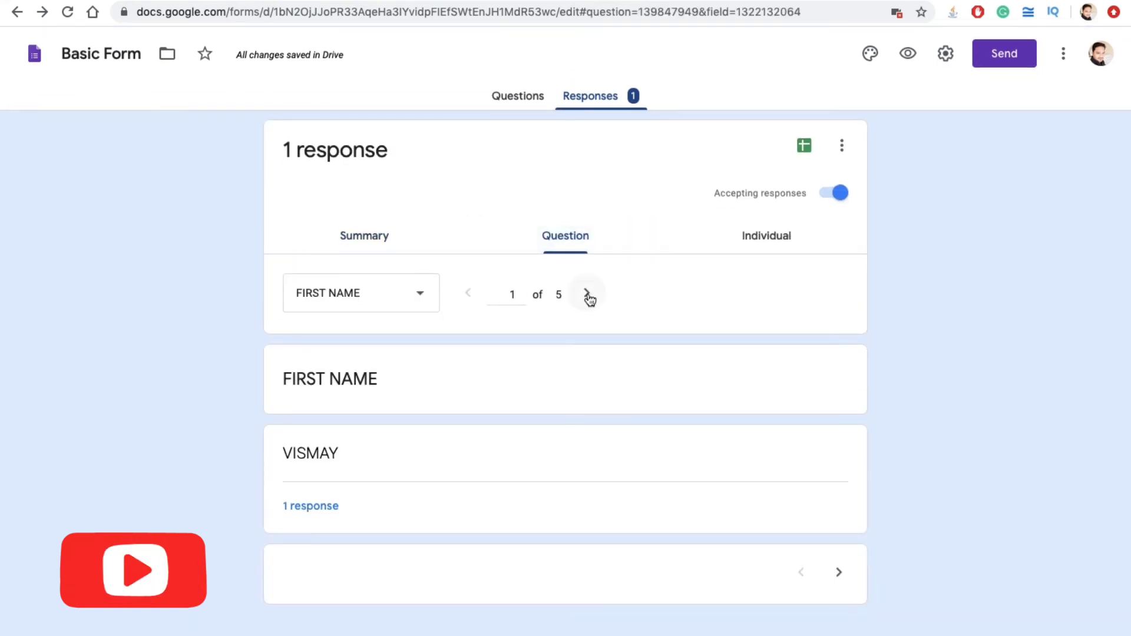
click(587, 295)
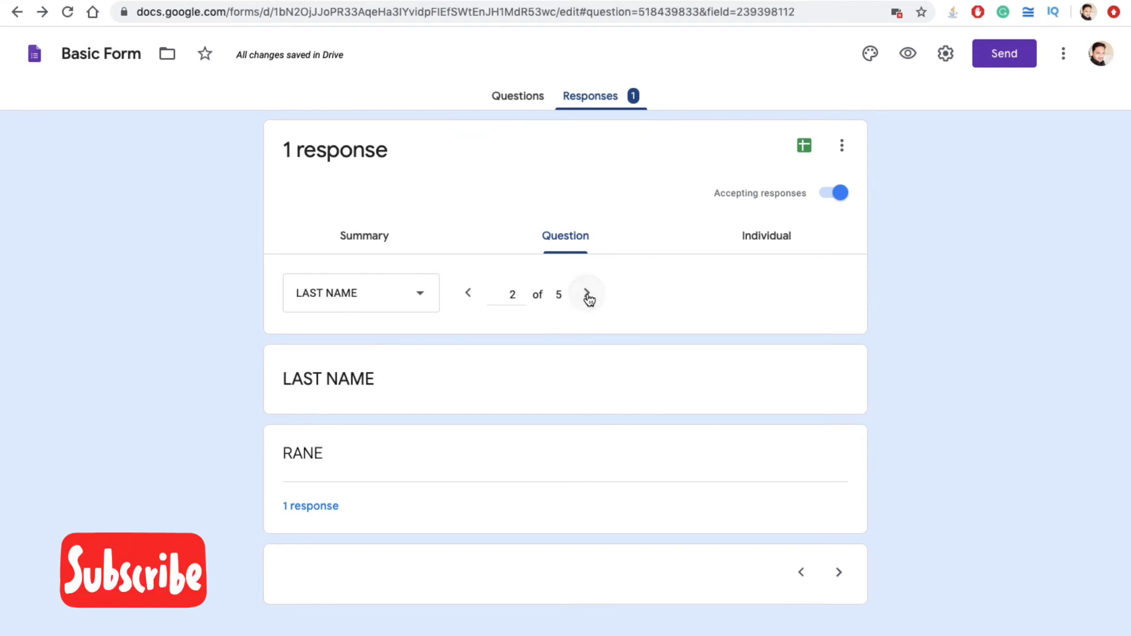
click(588, 296)
click(753, 236)
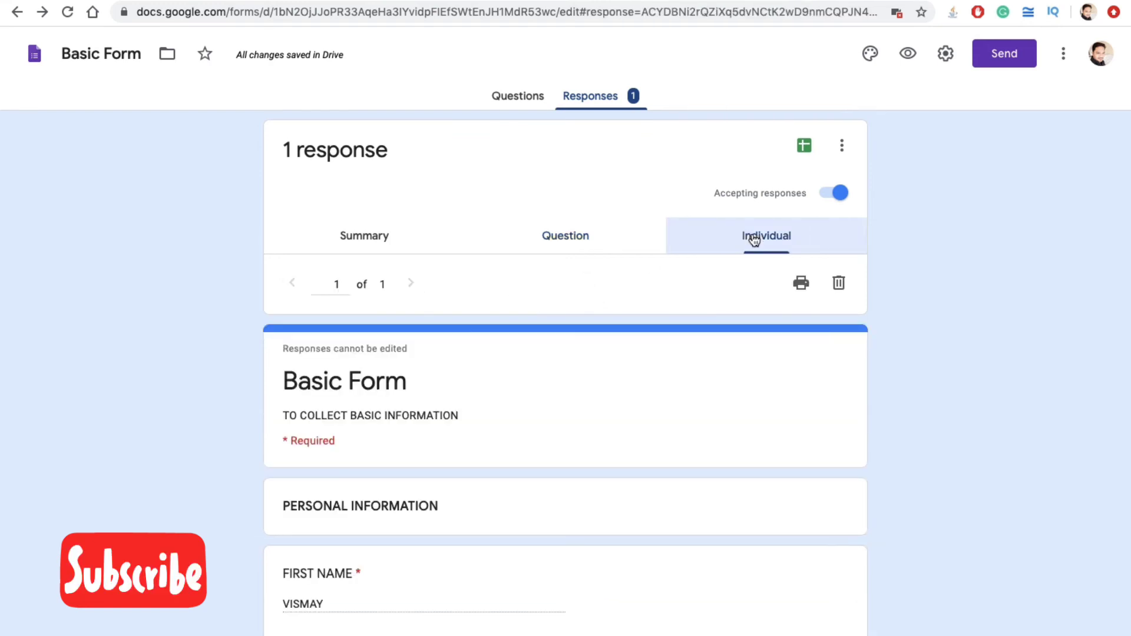
scroll(374, 457, down, 10)
scroll(374, 457, up, 10)
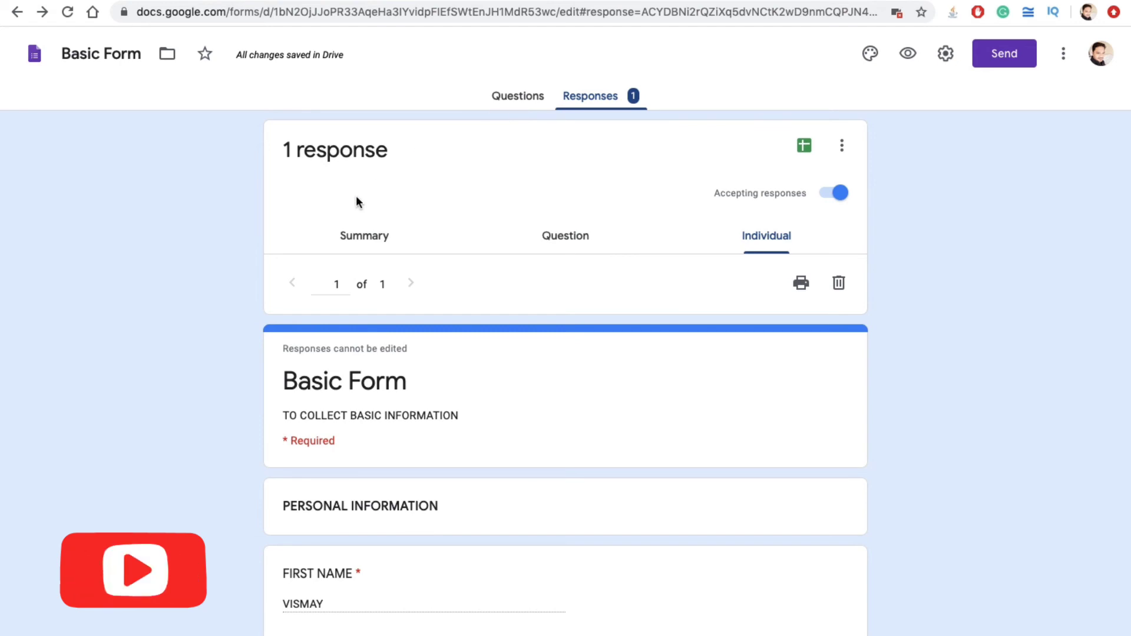
click(354, 243)
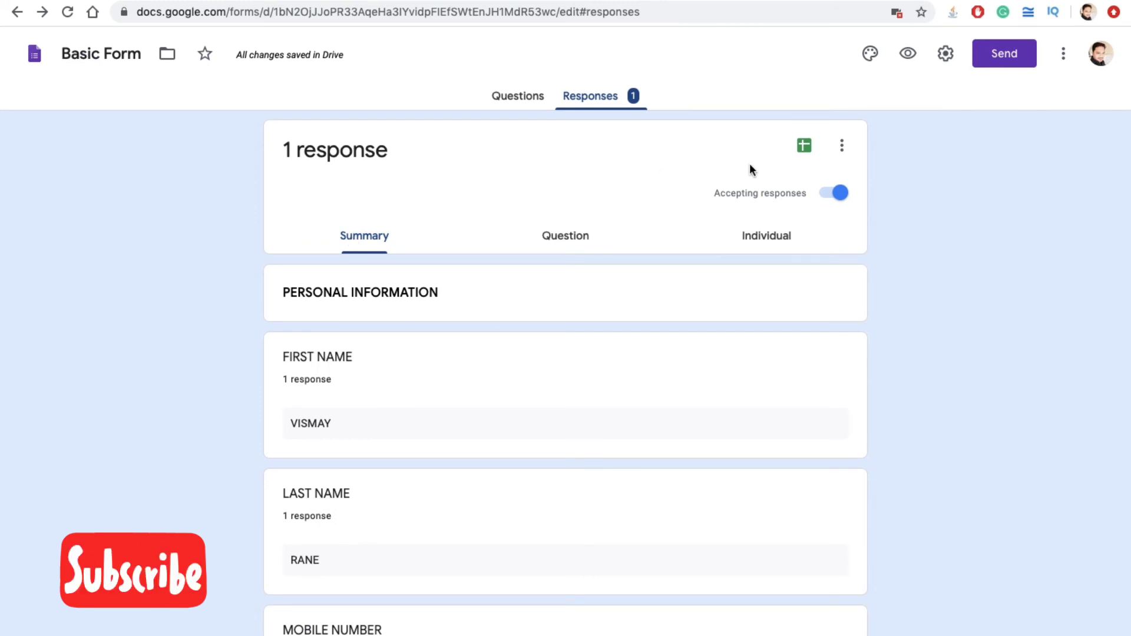
Step: Link the form's responses to a new Basic Form (Responses) spreadsheet
click(806, 149)
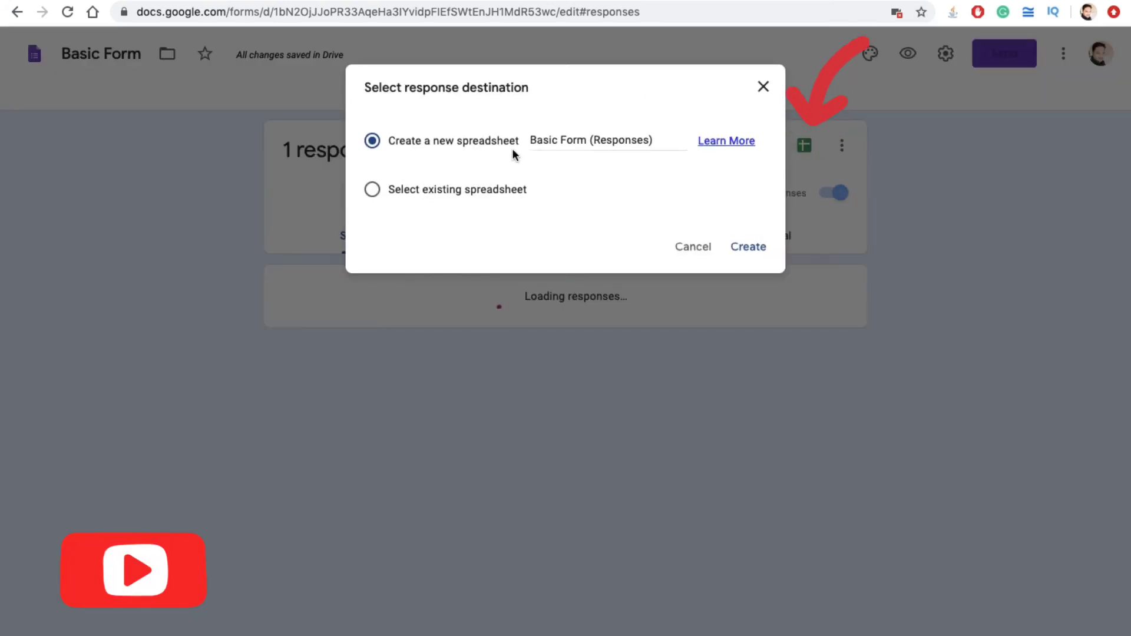
click(753, 249)
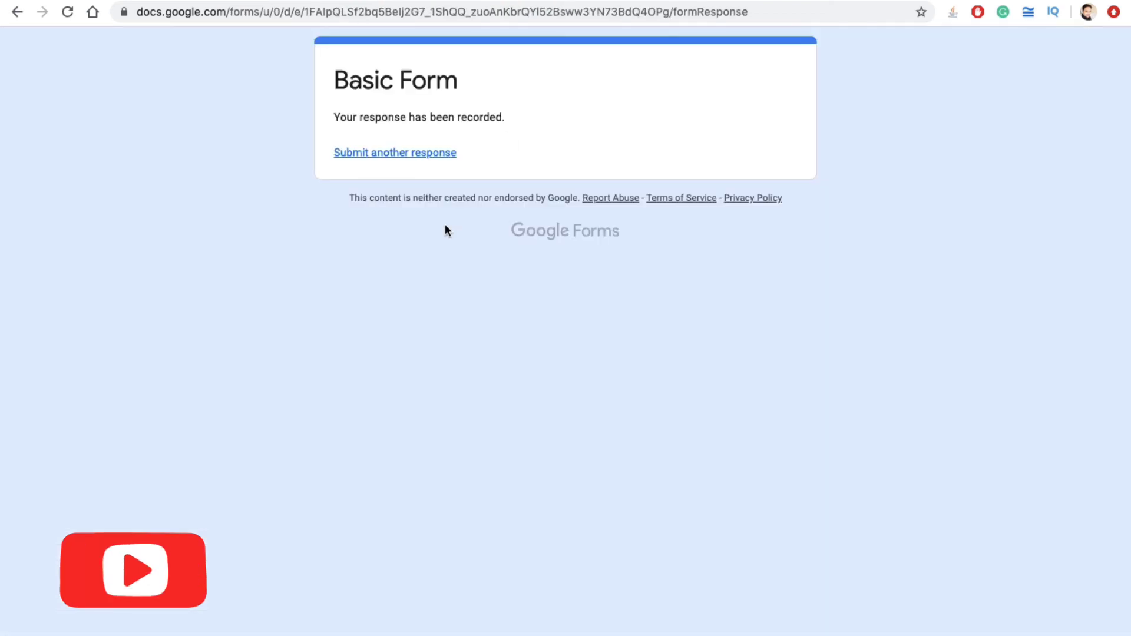
Step: Start another response with a test first name, last name and corrected mobile number
click(422, 155)
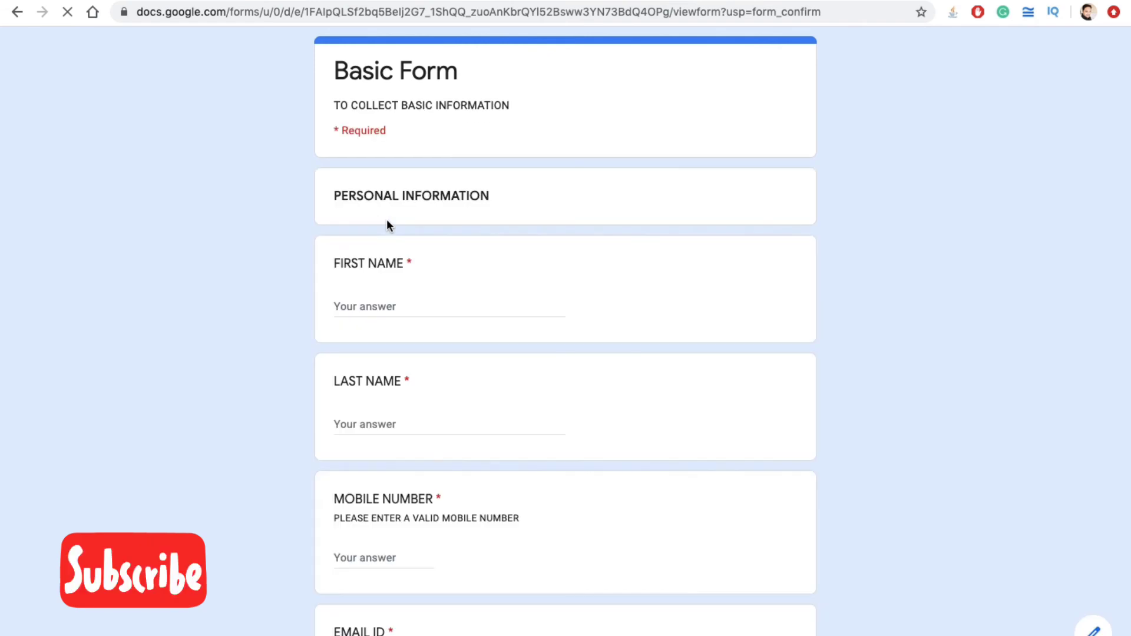
click(354, 306)
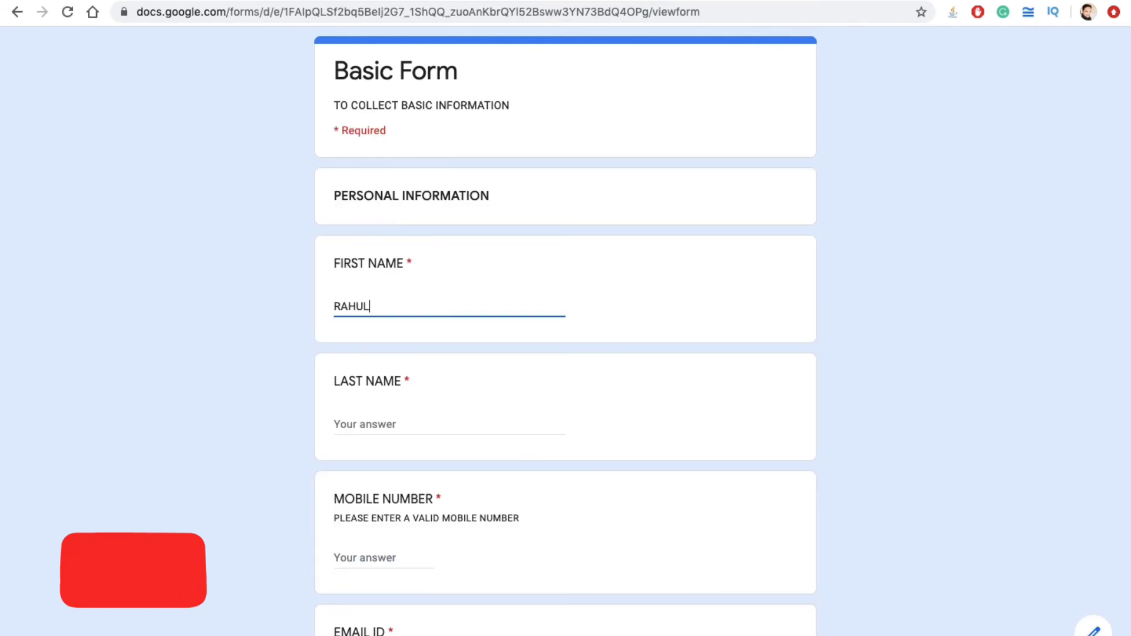
key(Tab)
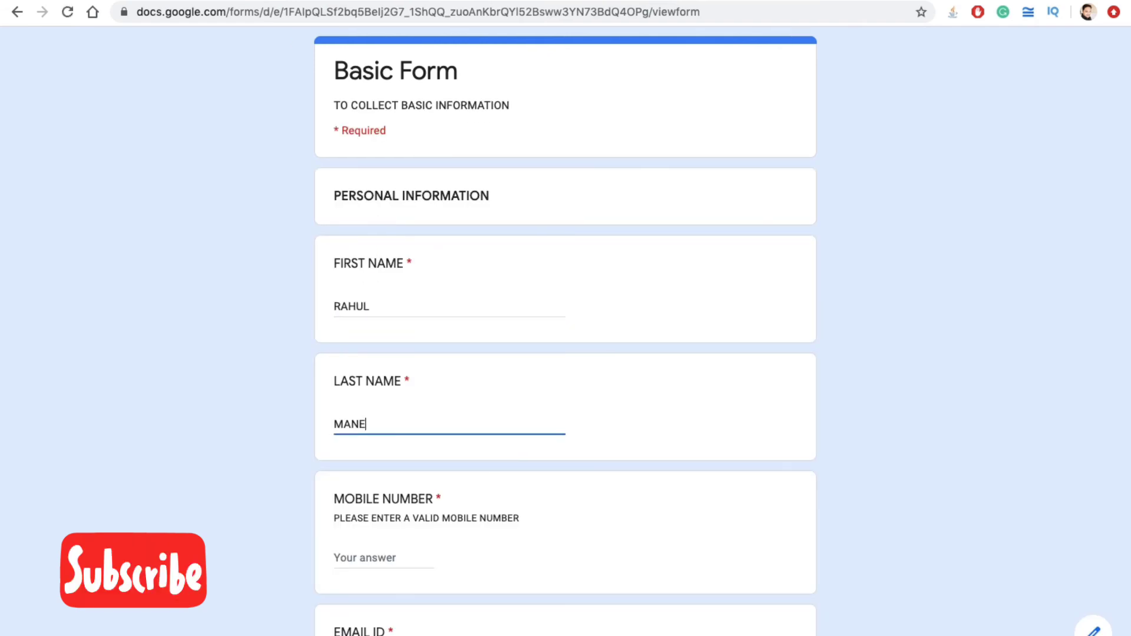
key(Tab)
text(77748Y349)
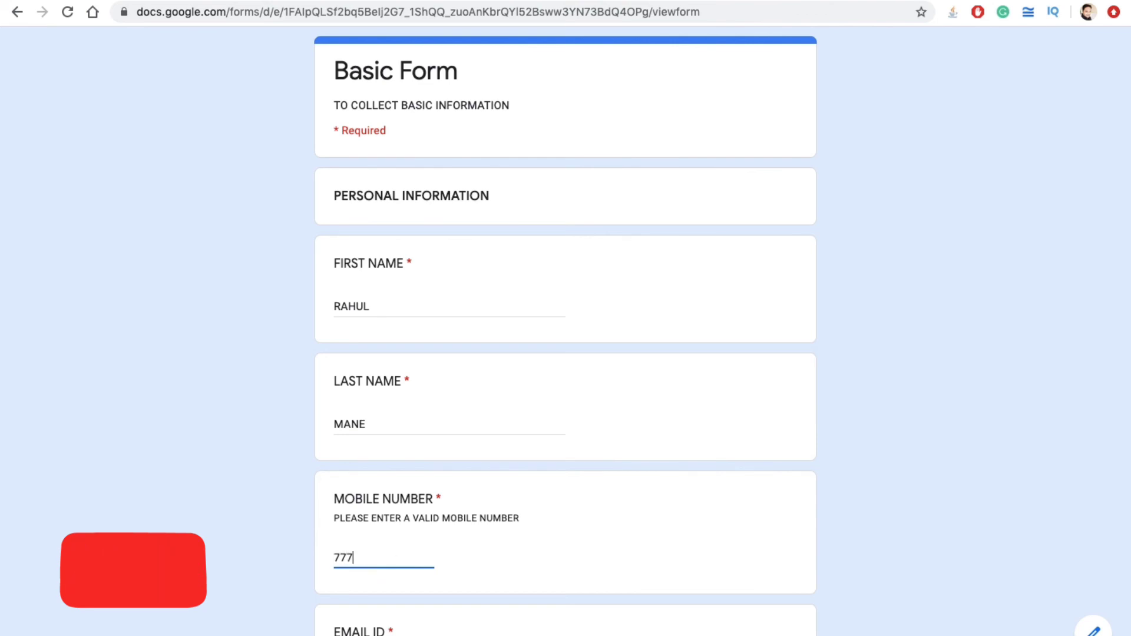
key(BackSpace)
key(BackSpace)
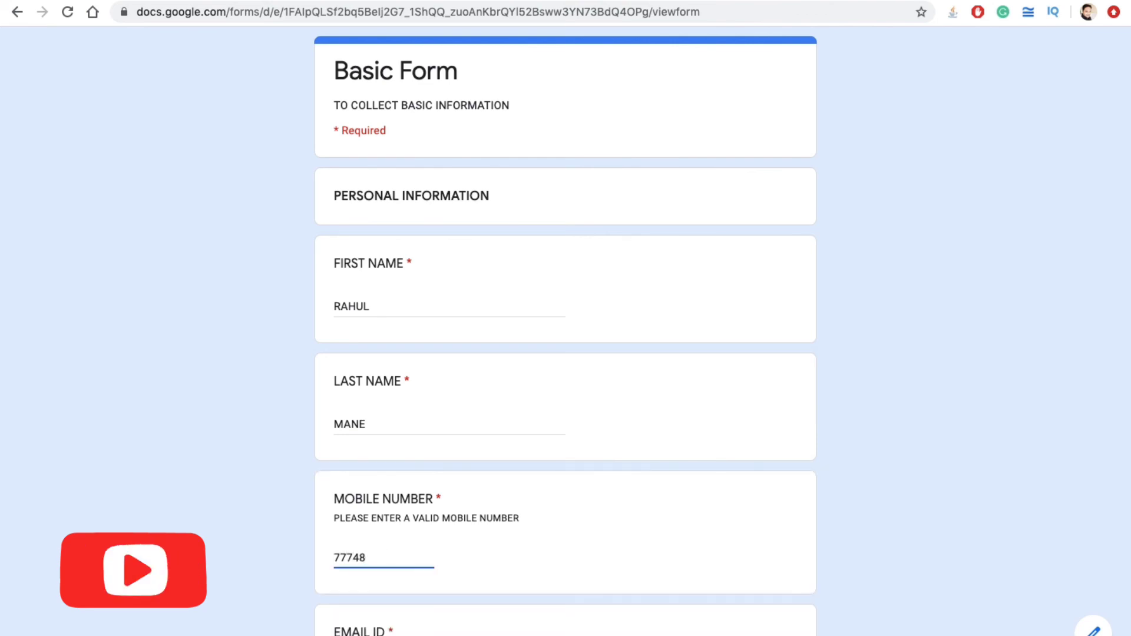
text(34534)
Step: Add a test e-mail address, choose PLAN NAME 2 and submit the second response
scroll(394, 457, down, 4)
click(384, 436)
text(DSFS)
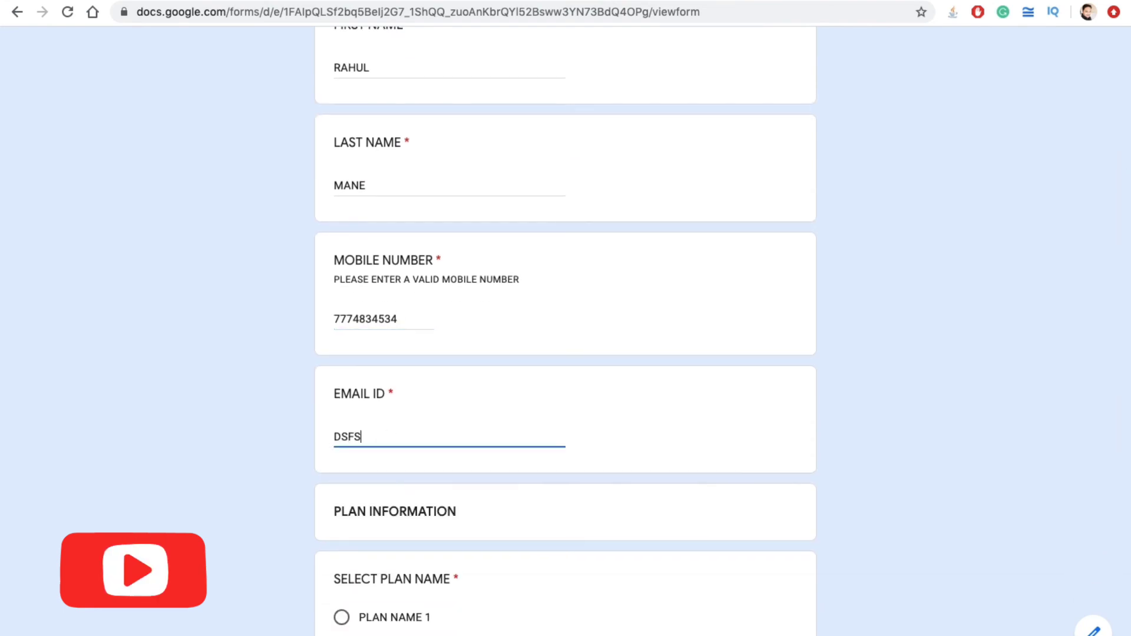
text(@SDF.COM)
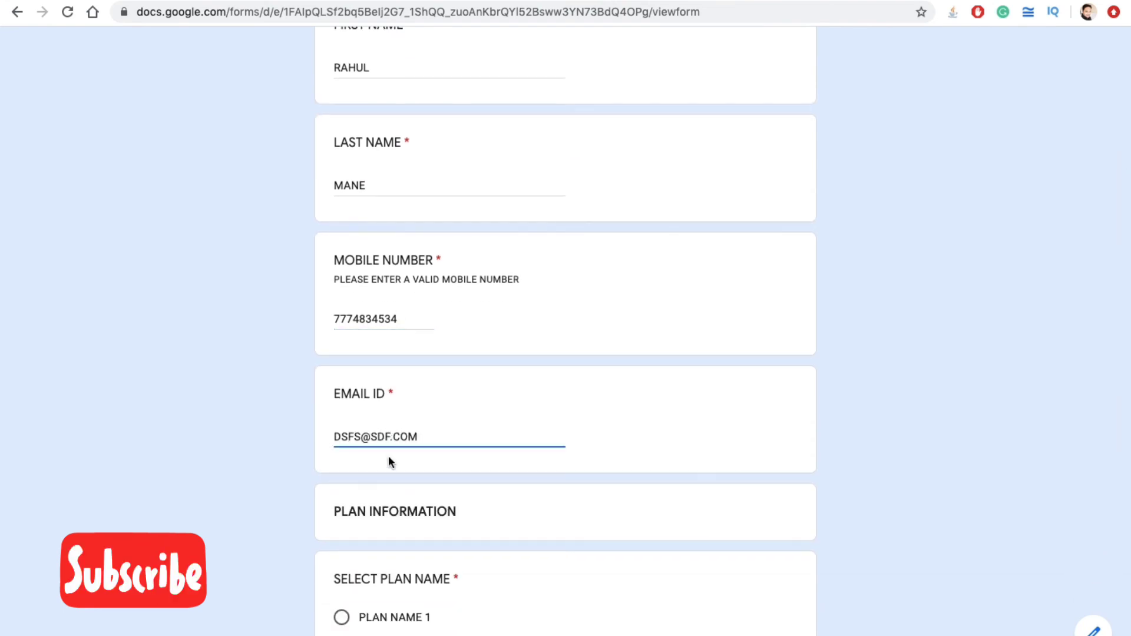
scroll(355, 570, down, 2)
click(341, 551)
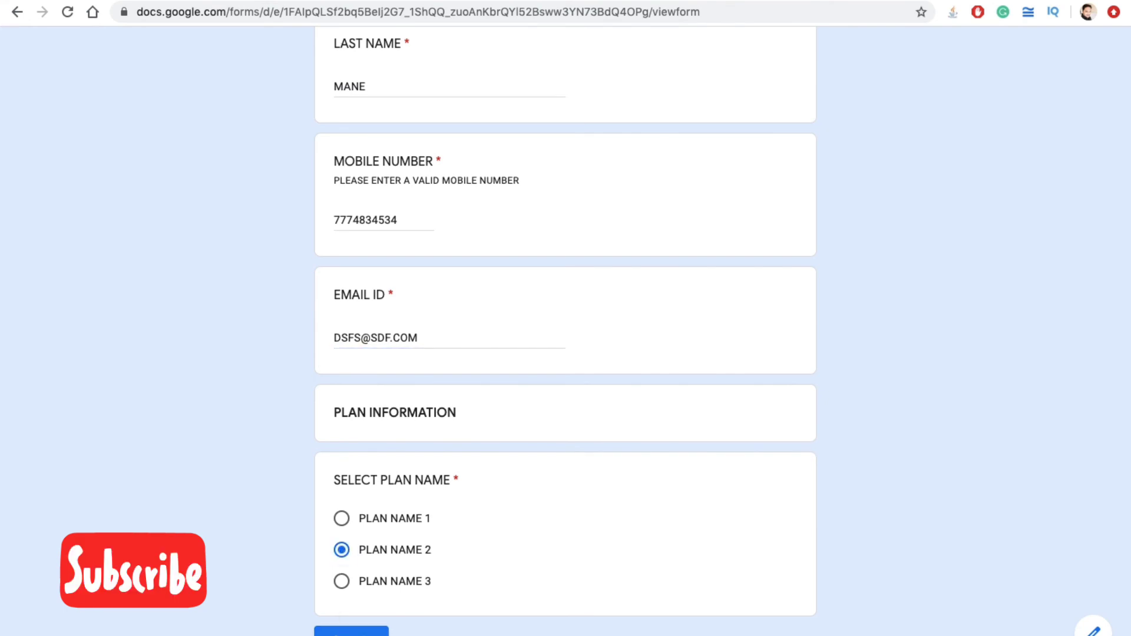
click(351, 632)
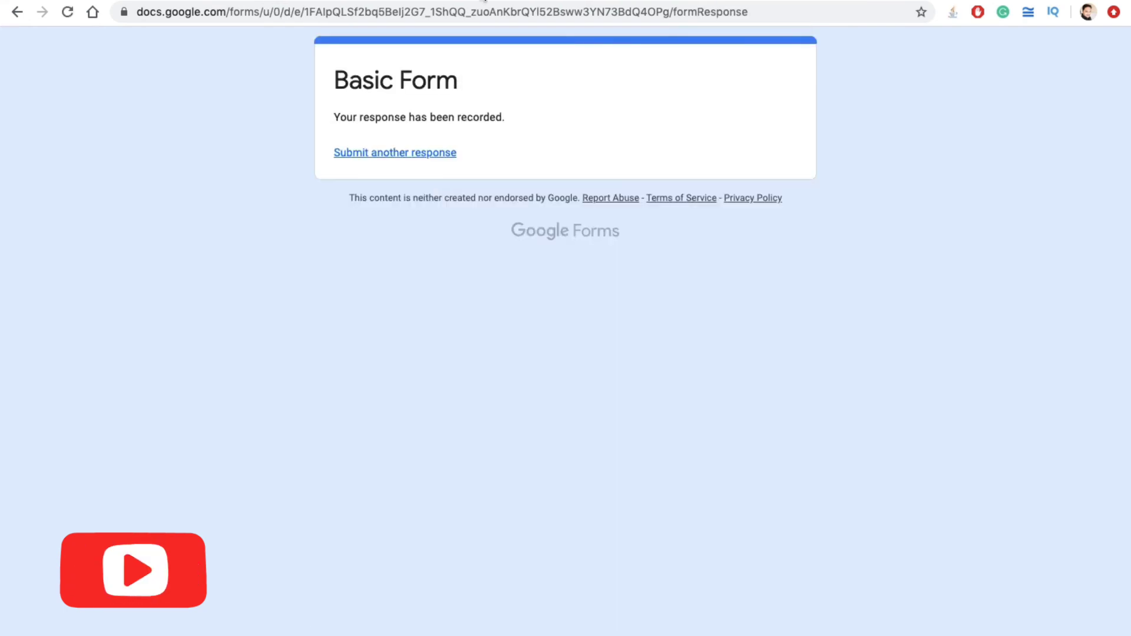
Step: Check both submissions in rows 2–3 of the Basic Form (Responses) sheet, then return to the form
click(424, 1)
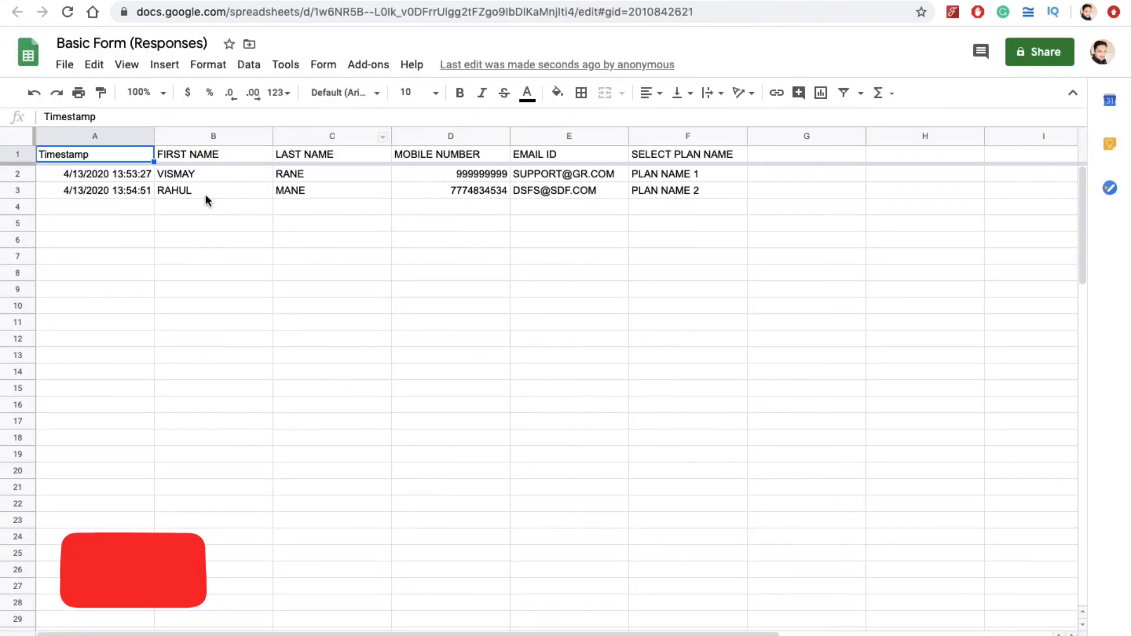
click(554, 1)
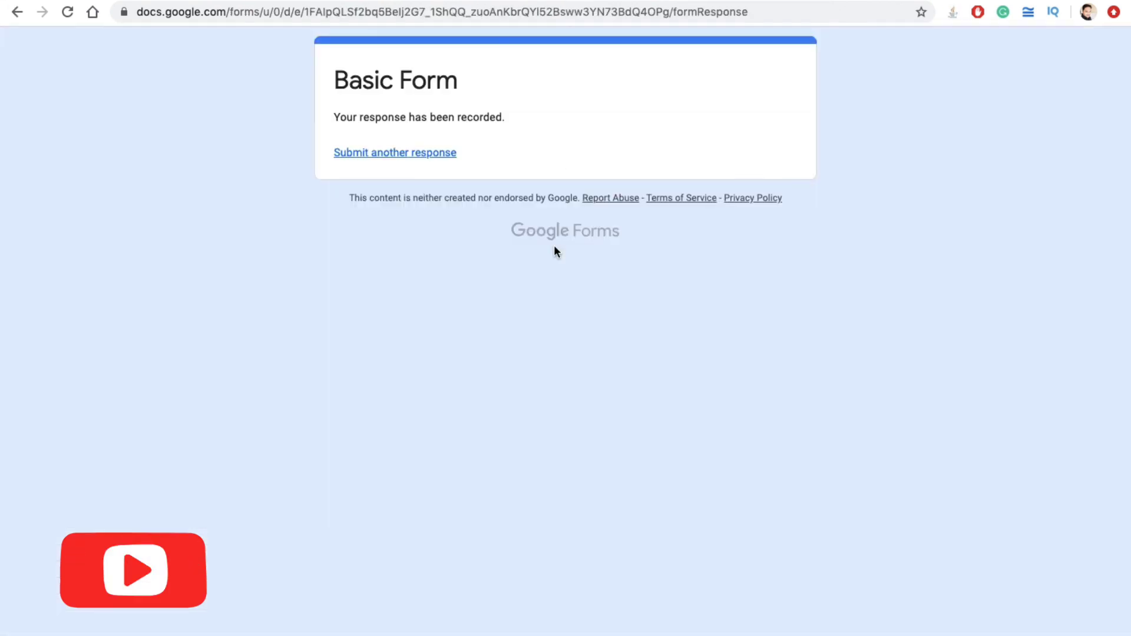
click(455, 1)
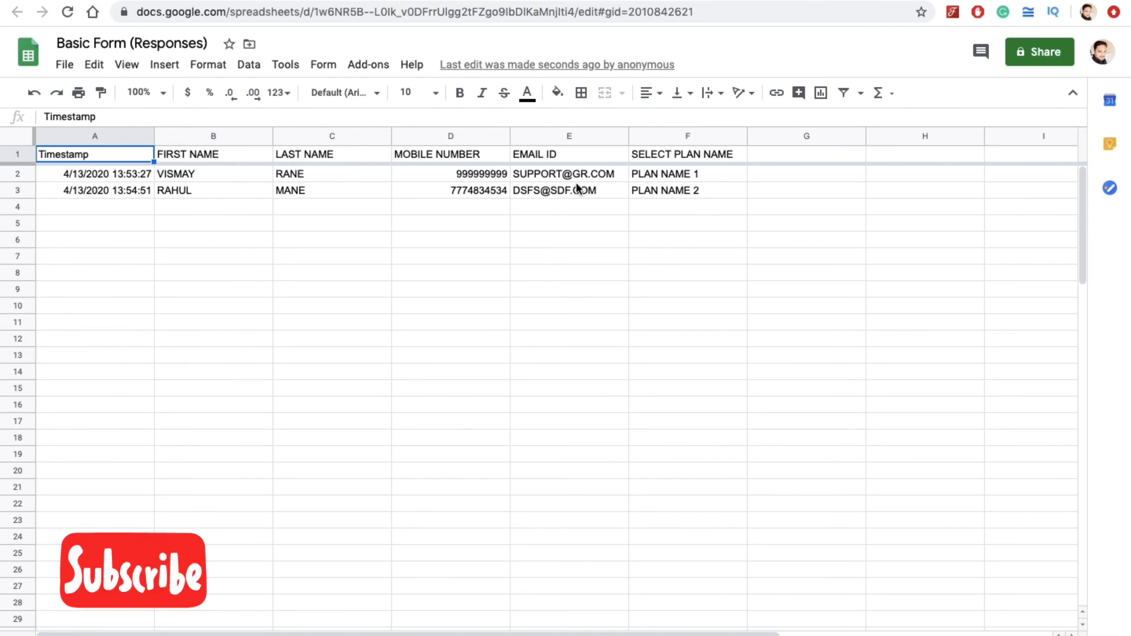
click(329, 1)
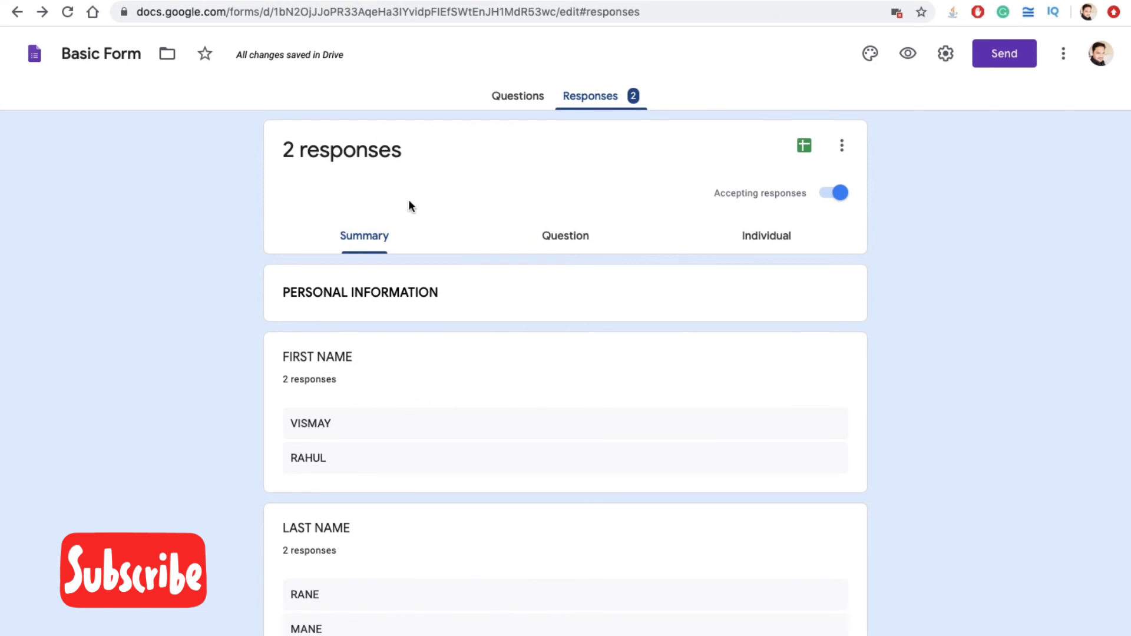
scroll(318, 442, down, 12)
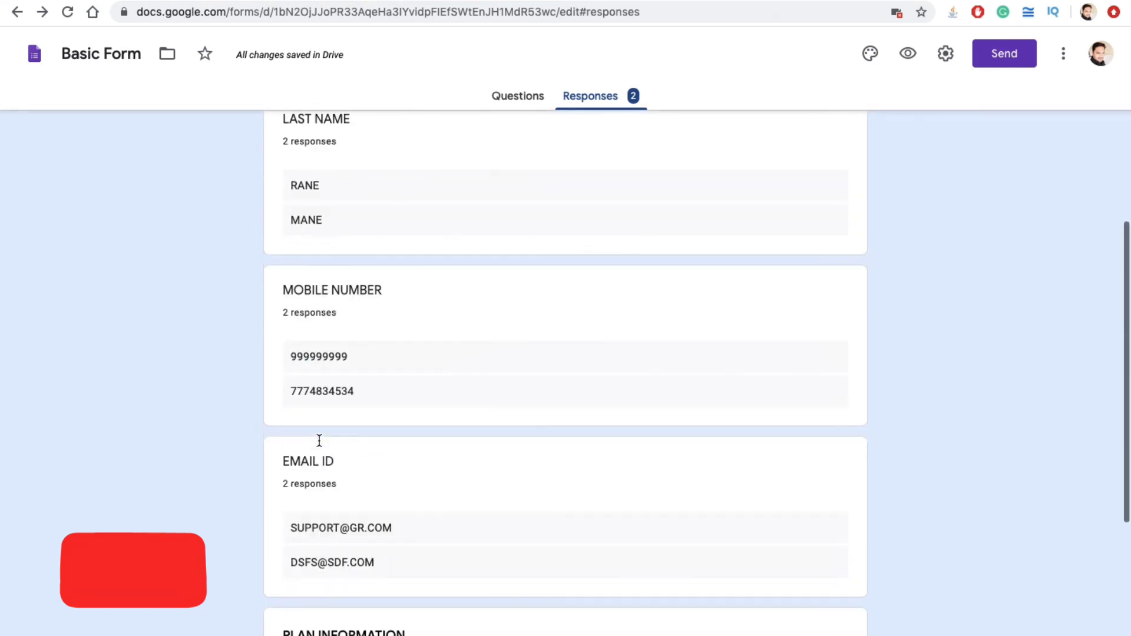
scroll(452, 266, up, 15)
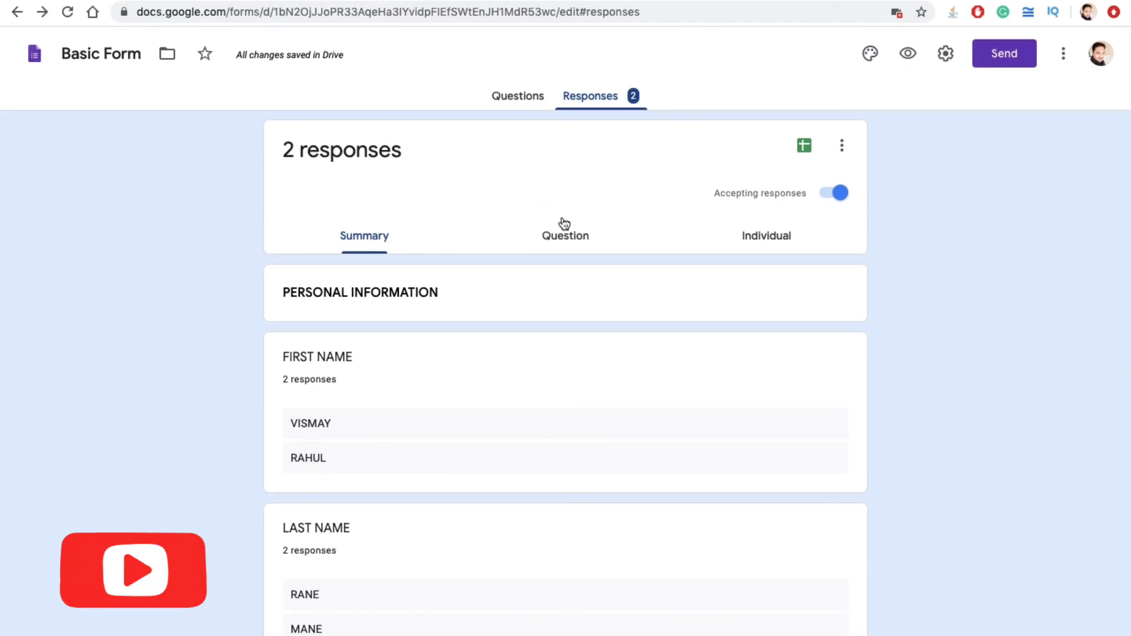
Step: In the responses spreadsheet, select the column D and E entries and view the File > Download formats
click(474, 0)
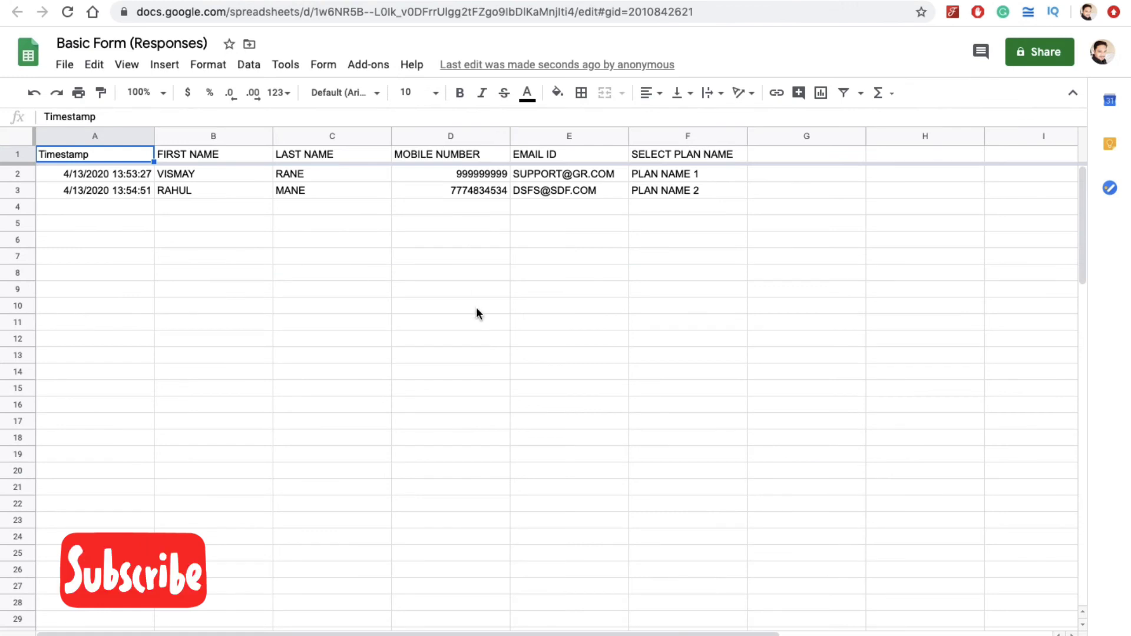
drag(475, 176, 492, 438)
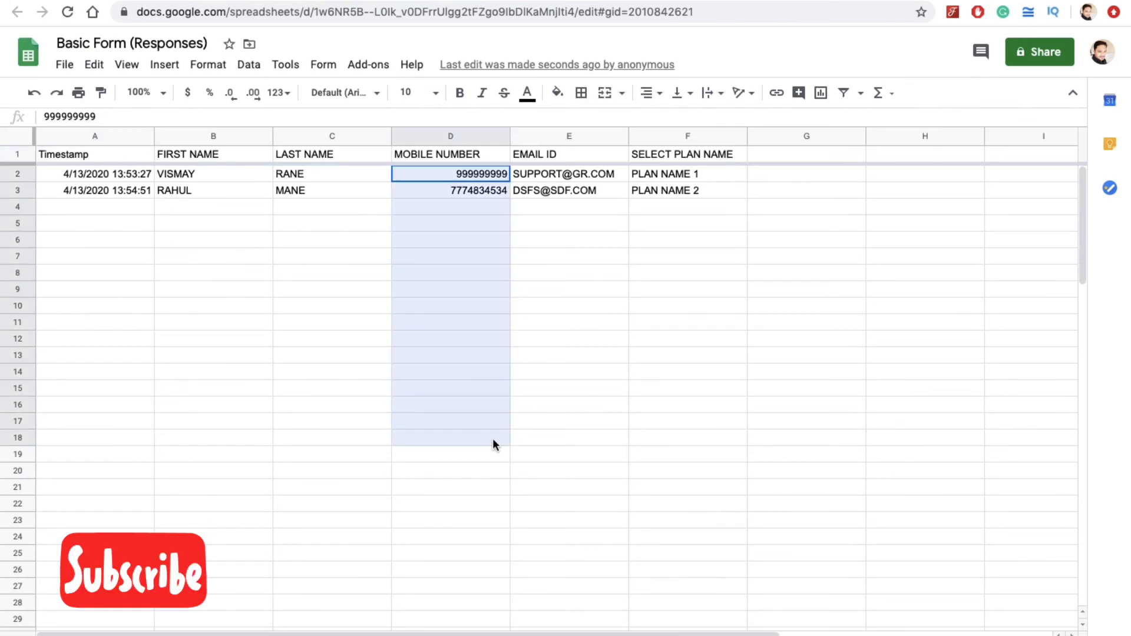
drag(574, 172, 601, 464)
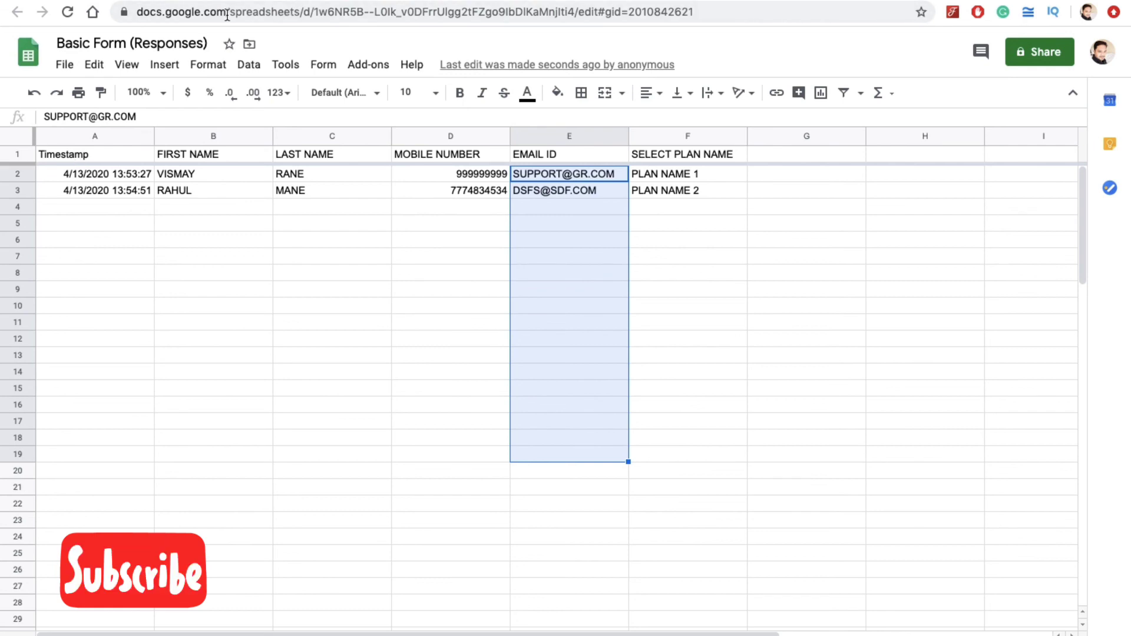
click(63, 66)
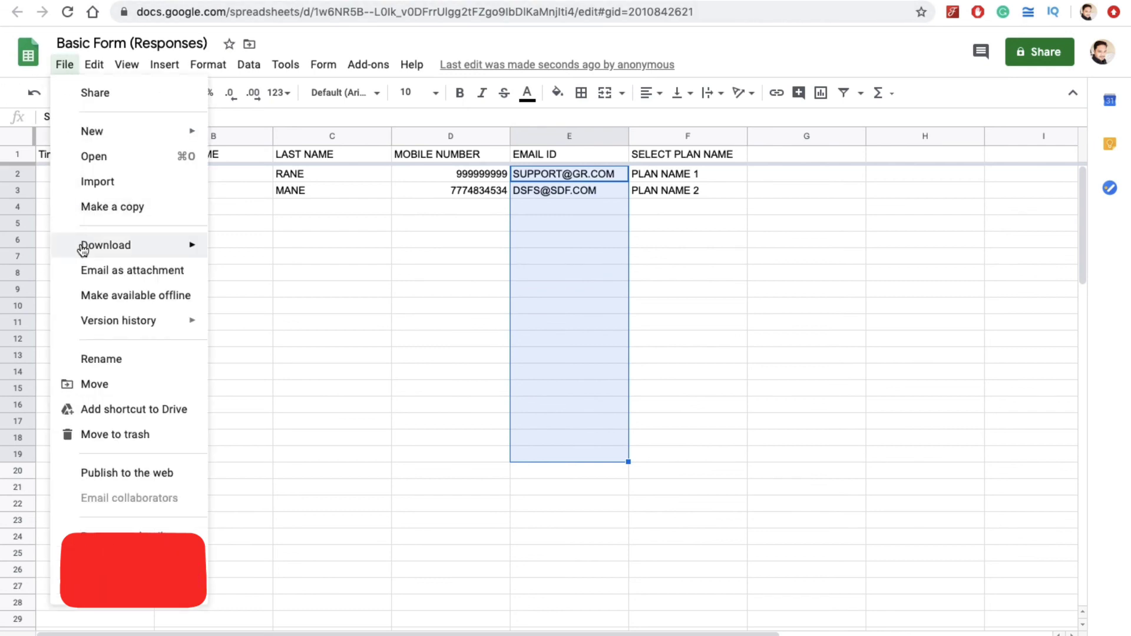
mouse_move(82, 250)
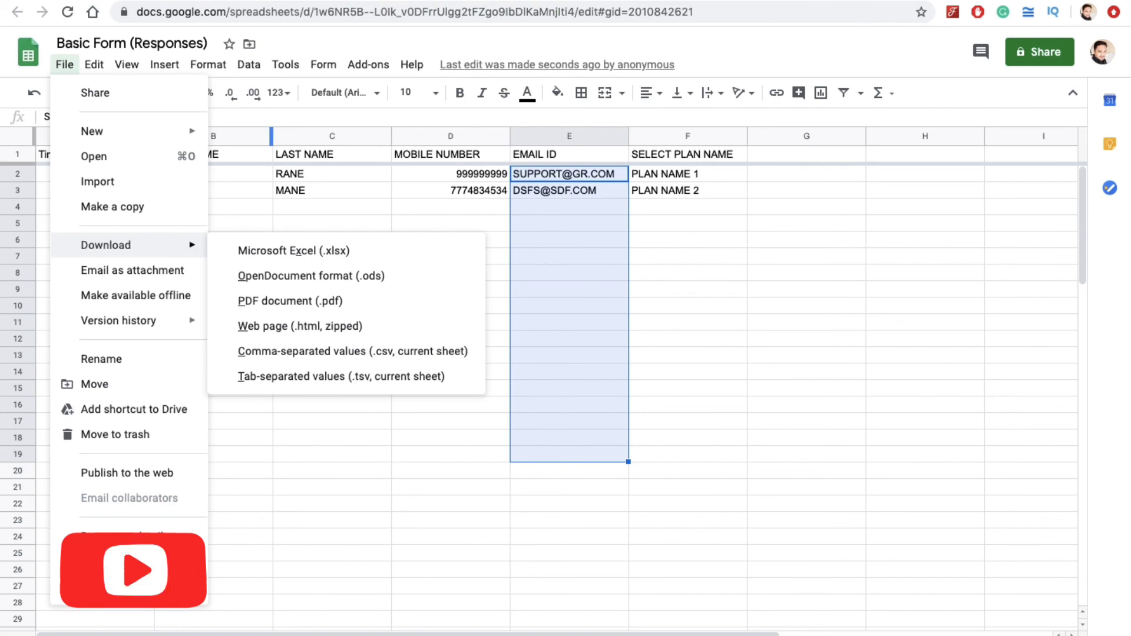